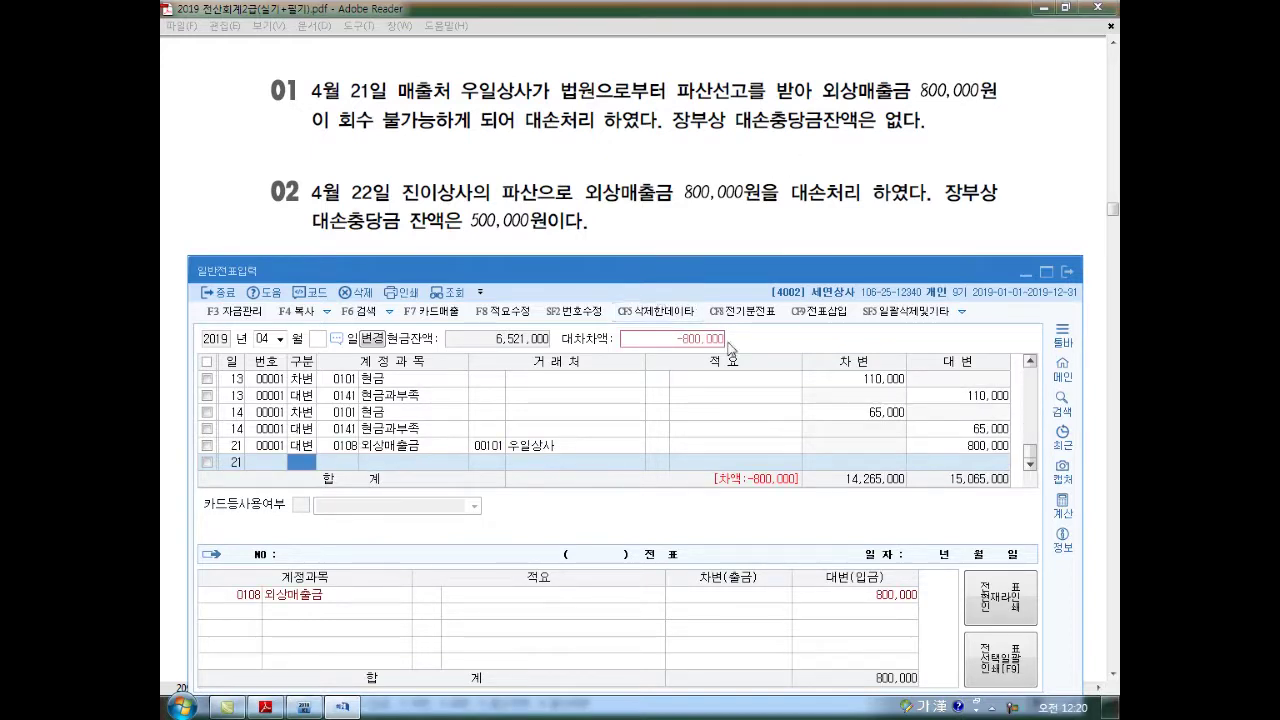
Complete the April 21 entry with a debit line for 대손상각비 (0835), accepting the balancing amount of 800,000.
{"action": "type", "text": "3"}
{"action": "key", "text": "Return"}
{"action": "type", "text": "835"}
{"action": "key", "text": "Return"}
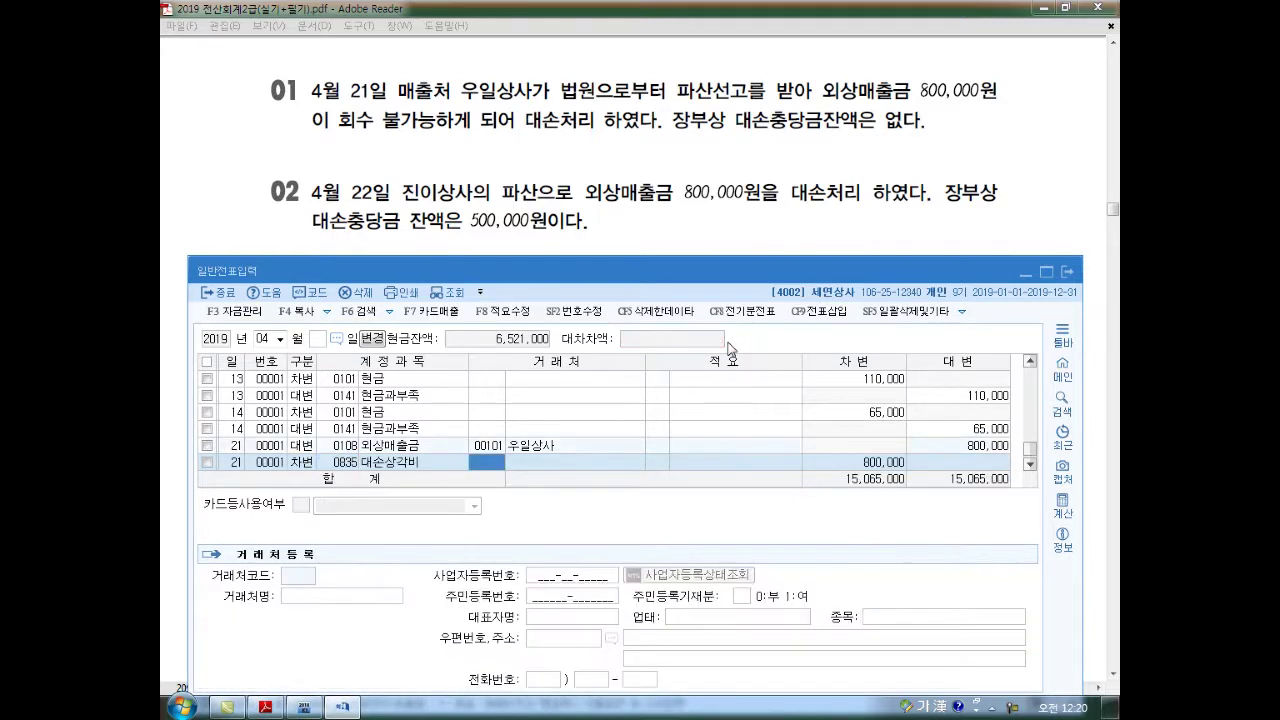
{"action": "key", "text": "Return"}
{"action": "key", "text": "Return"}
{"action": "key", "text": "Return"}
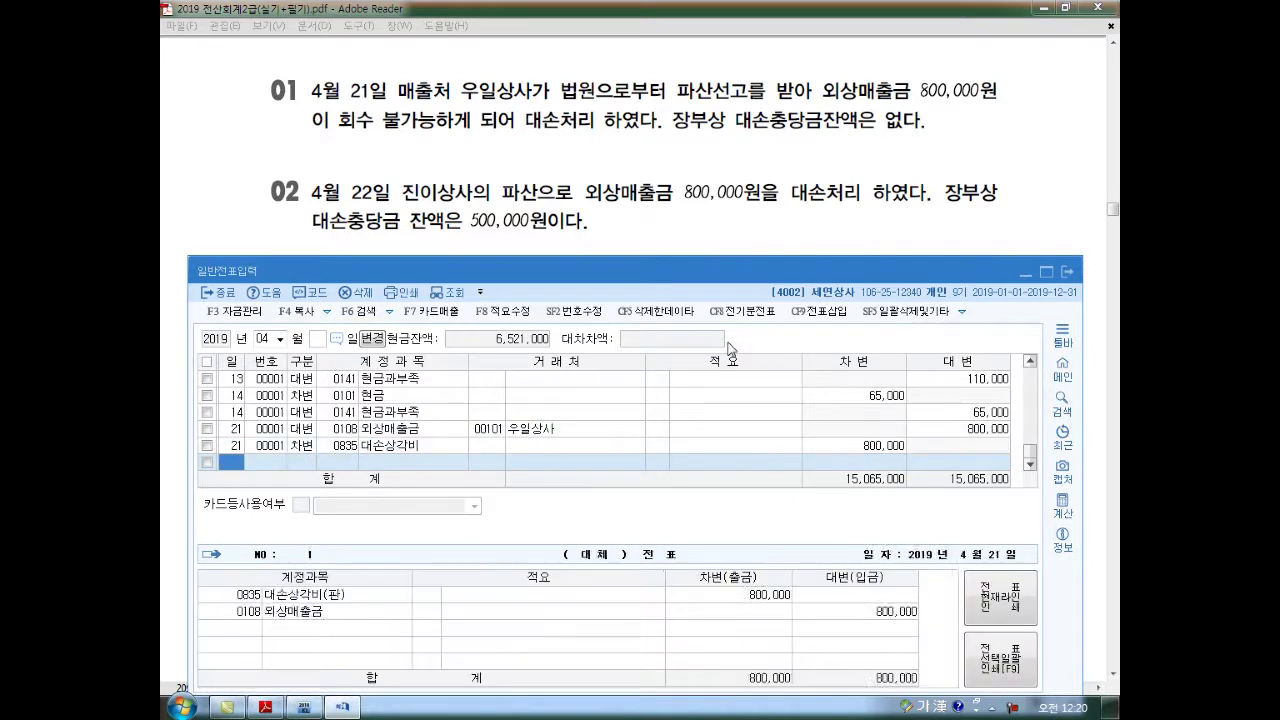
Add an April 22 credit line for 외상매출금 (0108) with 진이상사 as the trading partner and an amount of 800,000.
{"action": "type", "text": "22"}
{"action": "key", "text": "Return"}
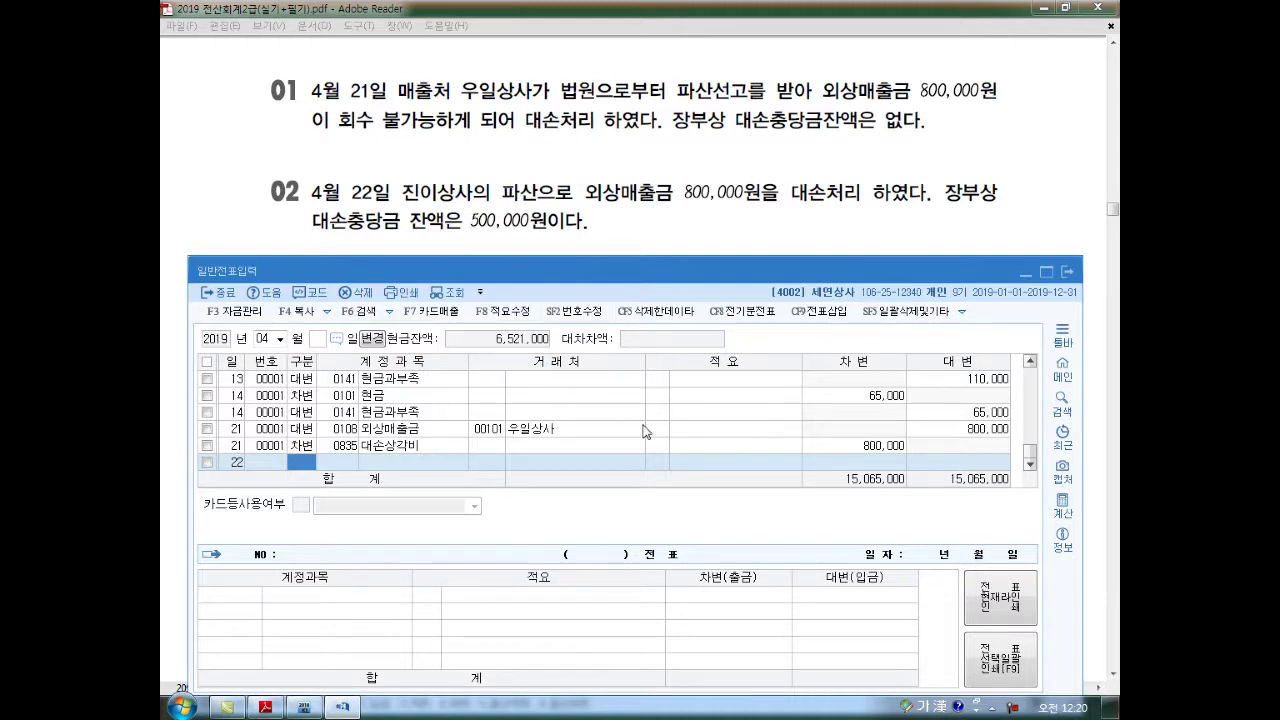
{"action": "type", "text": "4"}
{"action": "key", "text": "Return"}
{"action": "type", "text": "108"}
{"action": "key", "text": "Return"}
{"action": "type", "text": "102"}
{"action": "key", "text": "Return"}
{"action": "key", "text": "Return"}
{"action": "type", "text": "800,000"}
{"action": "key", "text": "Return"}
{"action": "key", "text": "Return"}
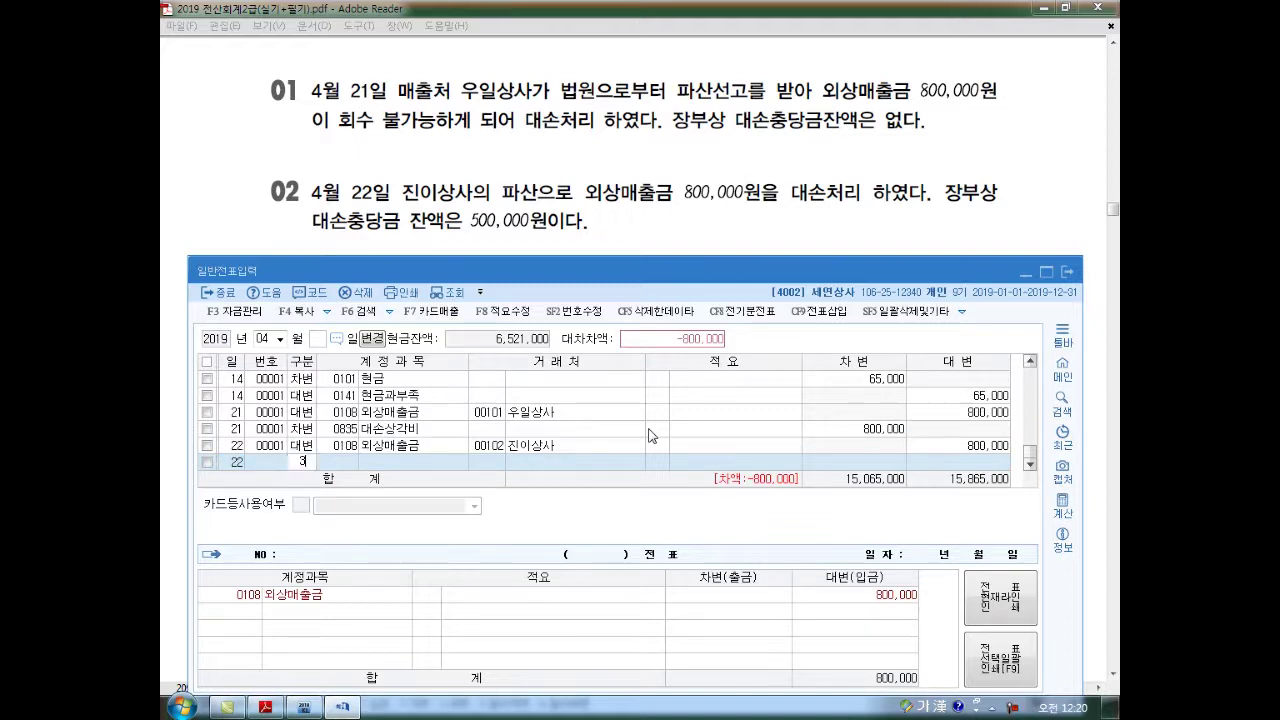
Add an April 22 debit line for the 외상매출금 allowance account 대손충당금 (0109) with an amount of 500,000.
{"action": "type", "text": "3"}
{"action": "key", "text": "Return"}
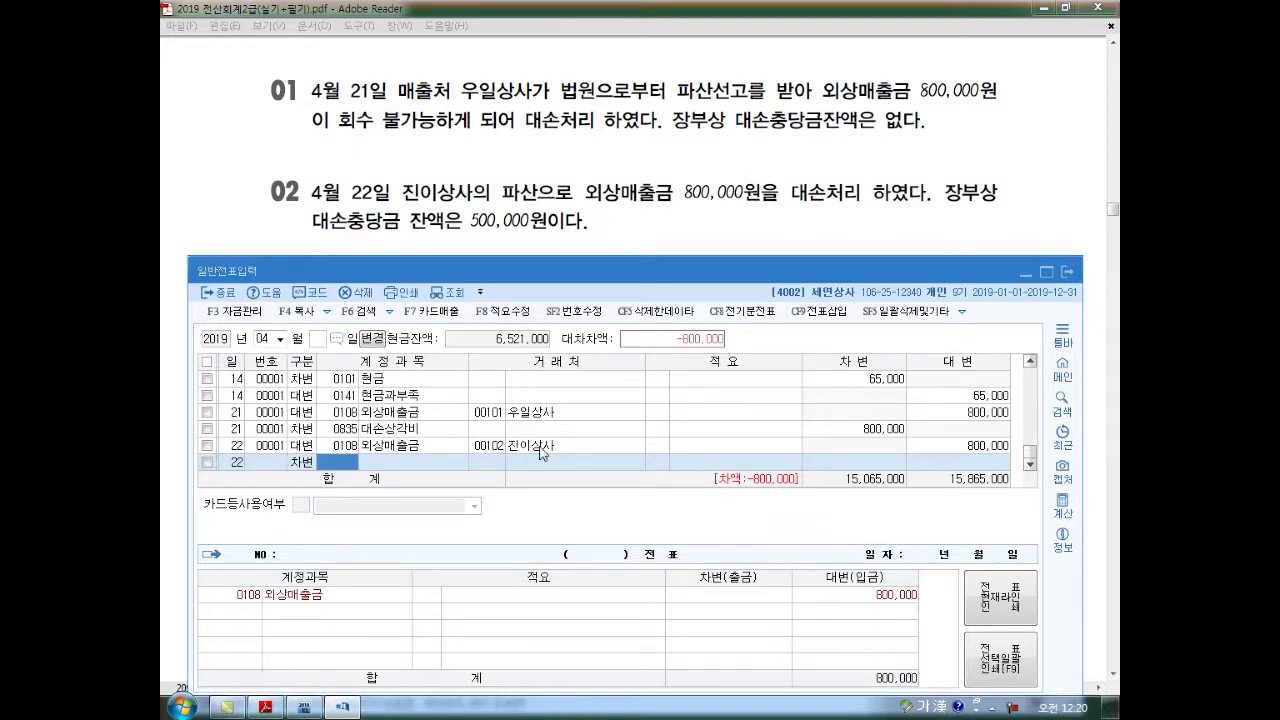
{"action": "type", "text": "대손충"}
{"action": "key", "text": "Return"}
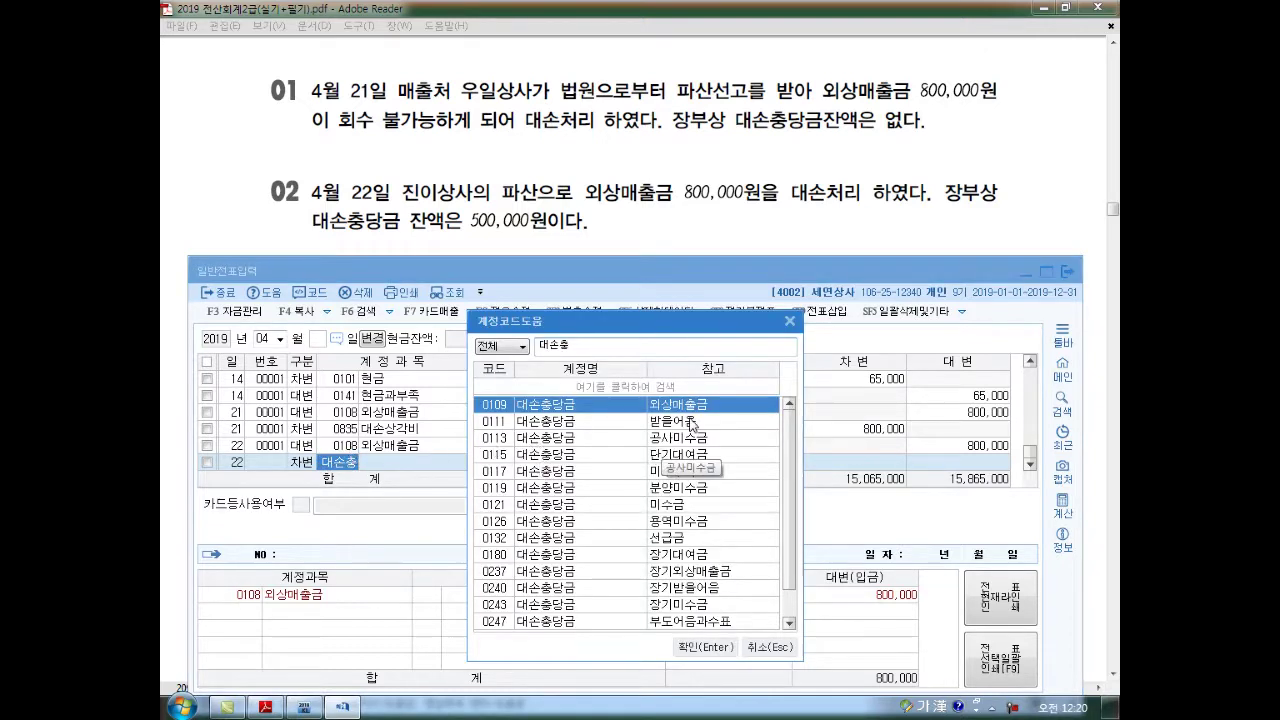
{"action": "left_click", "coordinate": [733, 645]}
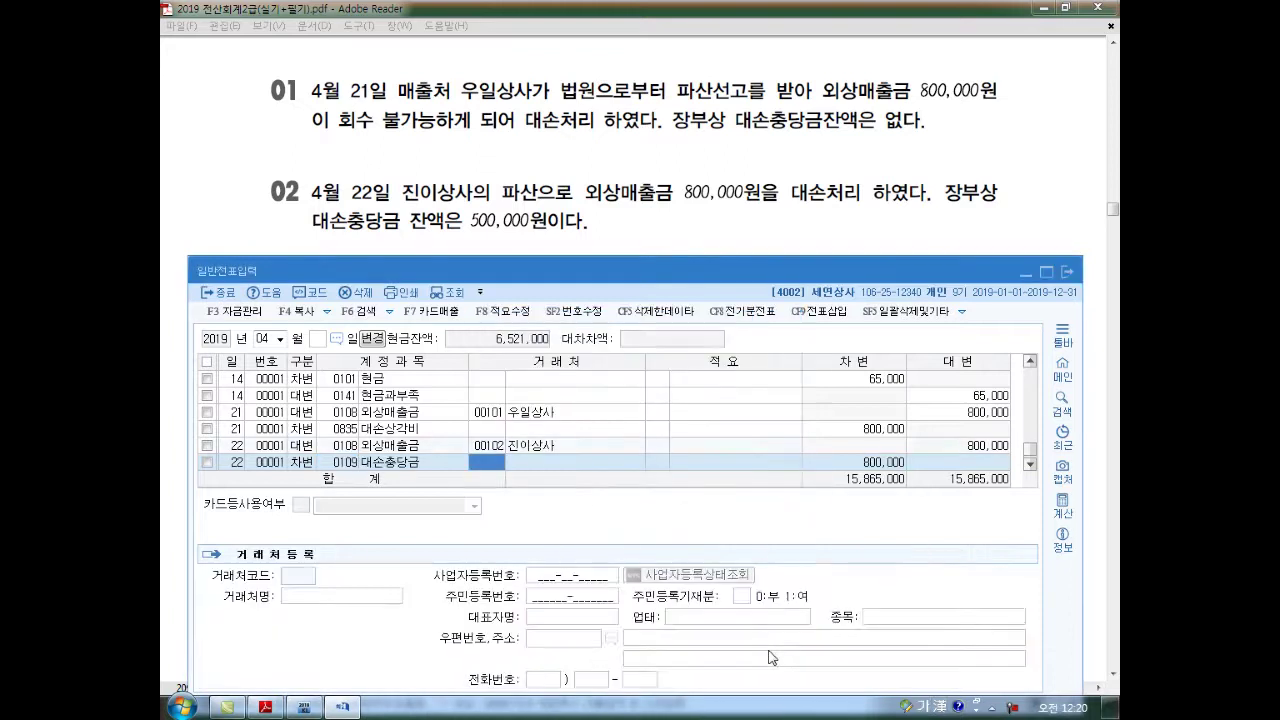
{"action": "key", "text": "Return"}
{"action": "key", "text": "Return"}
{"action": "type", "text": "500000"}
{"action": "key", "text": "Return"}
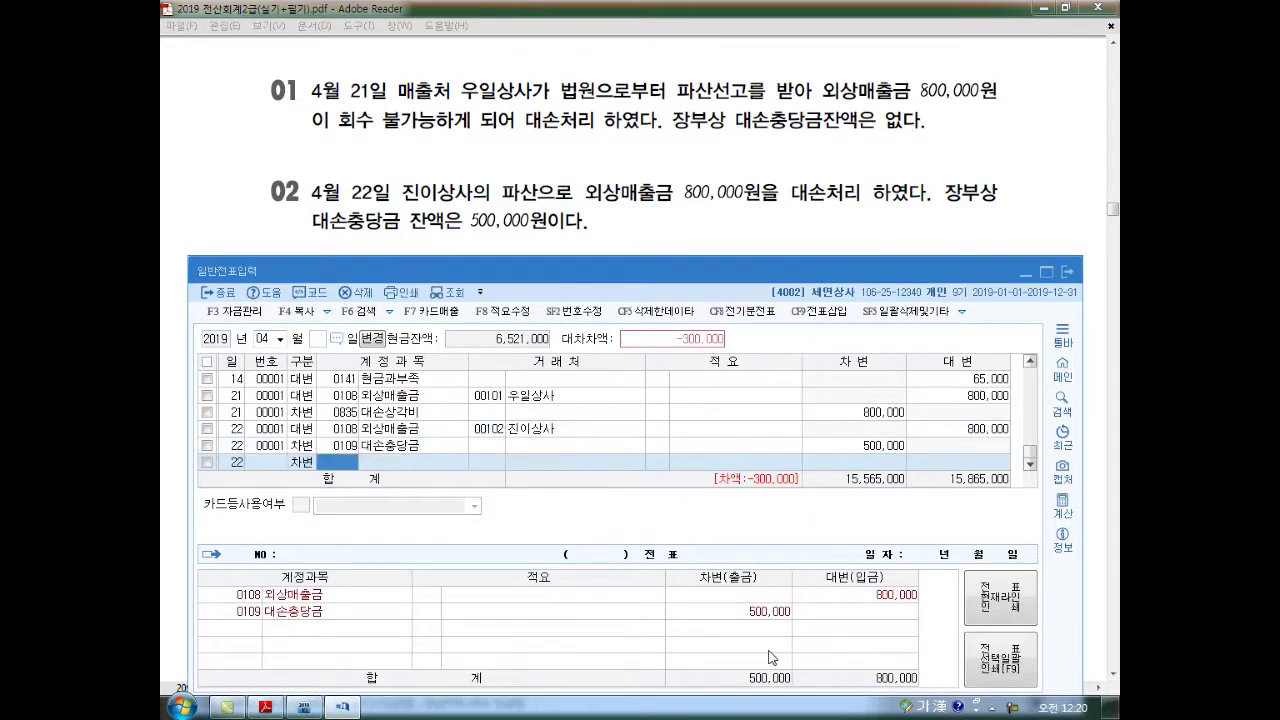
Balance the April 22 entry with a debit line for 대손상각비 (0835) of 300,000.
{"action": "type", "text": "835"}
{"action": "key", "text": "Return"}
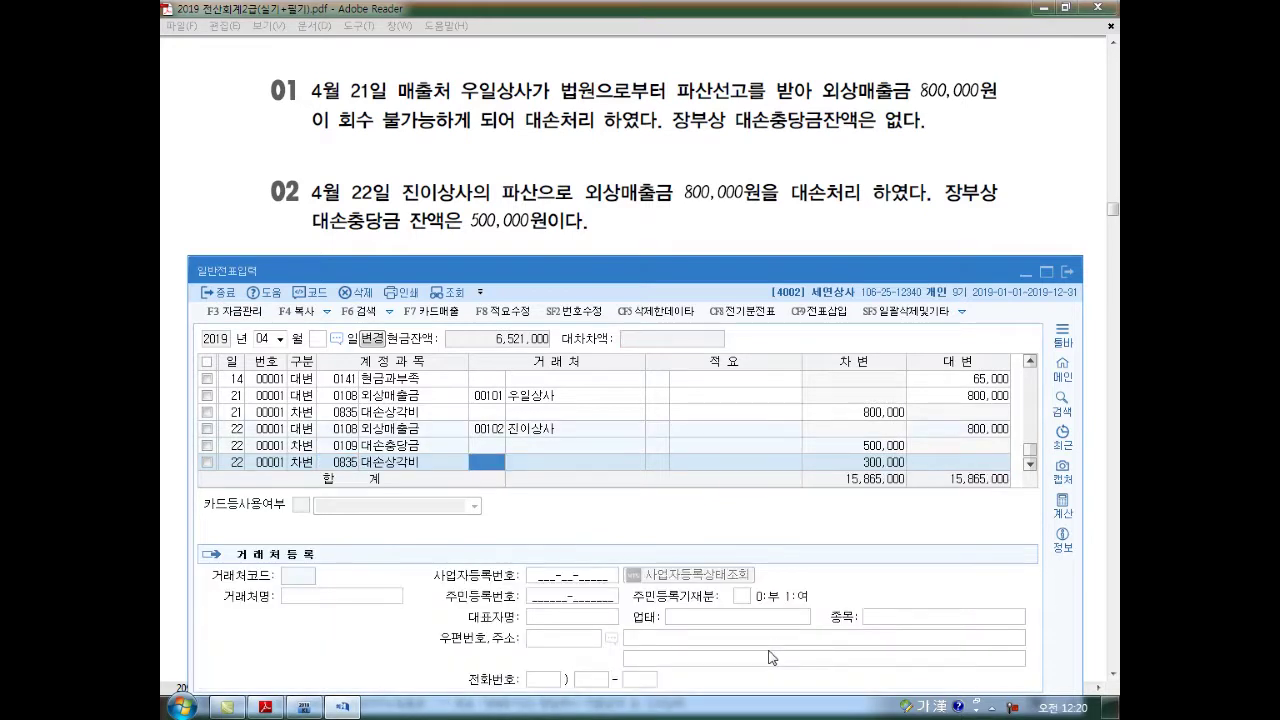
{"action": "key", "text": "Return"}
{"action": "key", "text": "Return"}
{"action": "key", "text": "Return"}
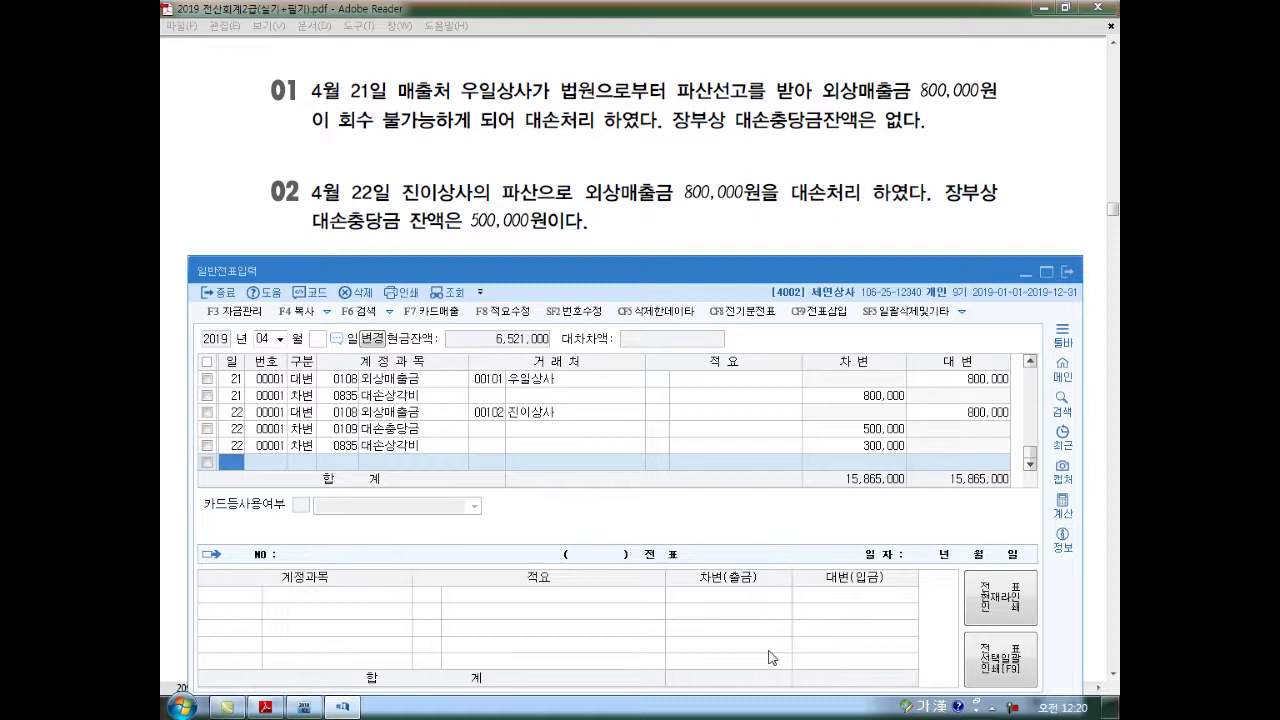
Add an April 23 credit line for 외상매출금 (0108) with 서삼상사 as the trading partner and an amount of 800,000.
{"action": "type", "text": "23"}
{"action": "key", "text": "Return"}
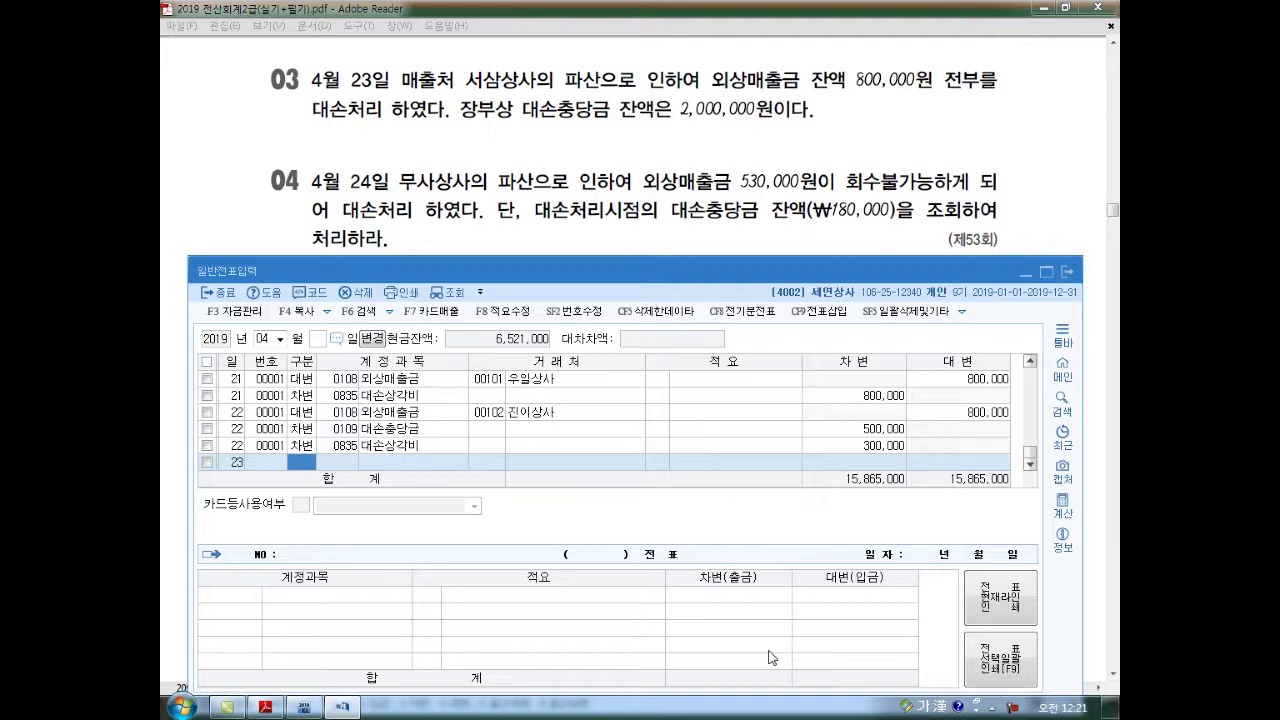
{"action": "type", "text": "4"}
{"action": "key", "text": "Return"}
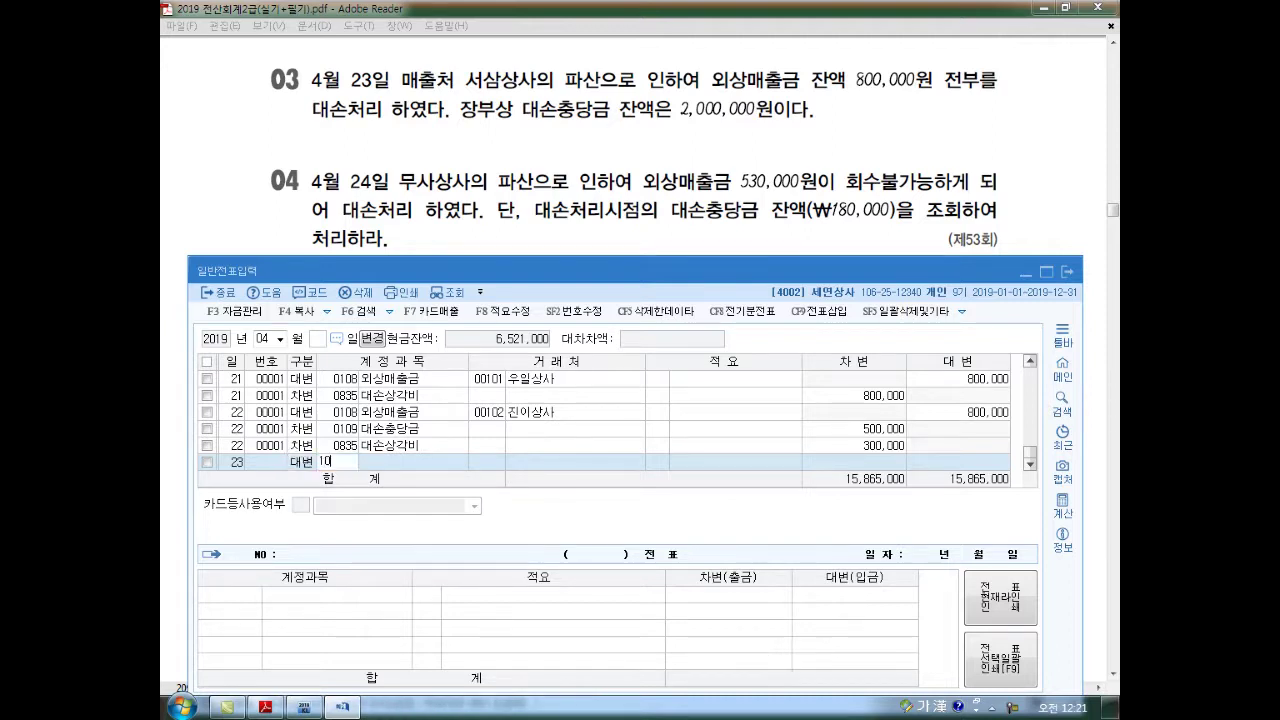
{"action": "type", "text": "108"}
{"action": "key", "text": "Return"}
{"action": "type", "text": "103 서상상사"}
{"action": "key", "text": "Return"}
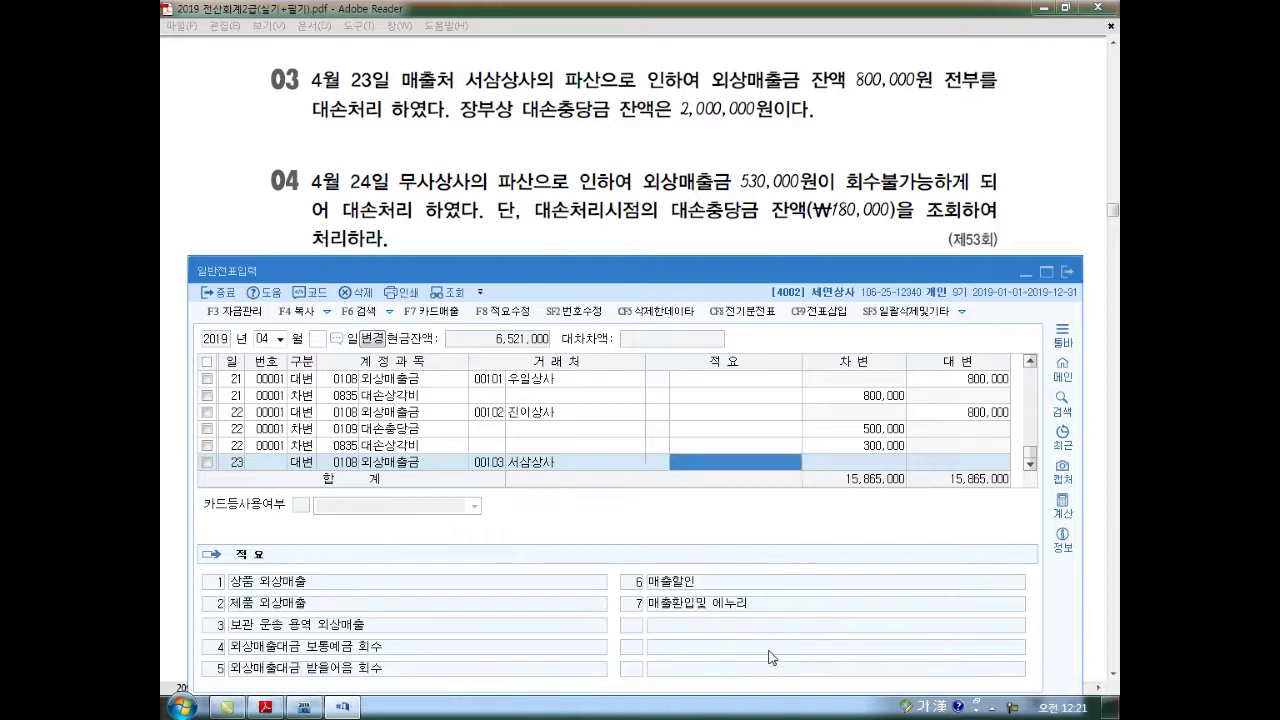
{"action": "key", "text": "Return"}
{"action": "type", "text": "800,000"}
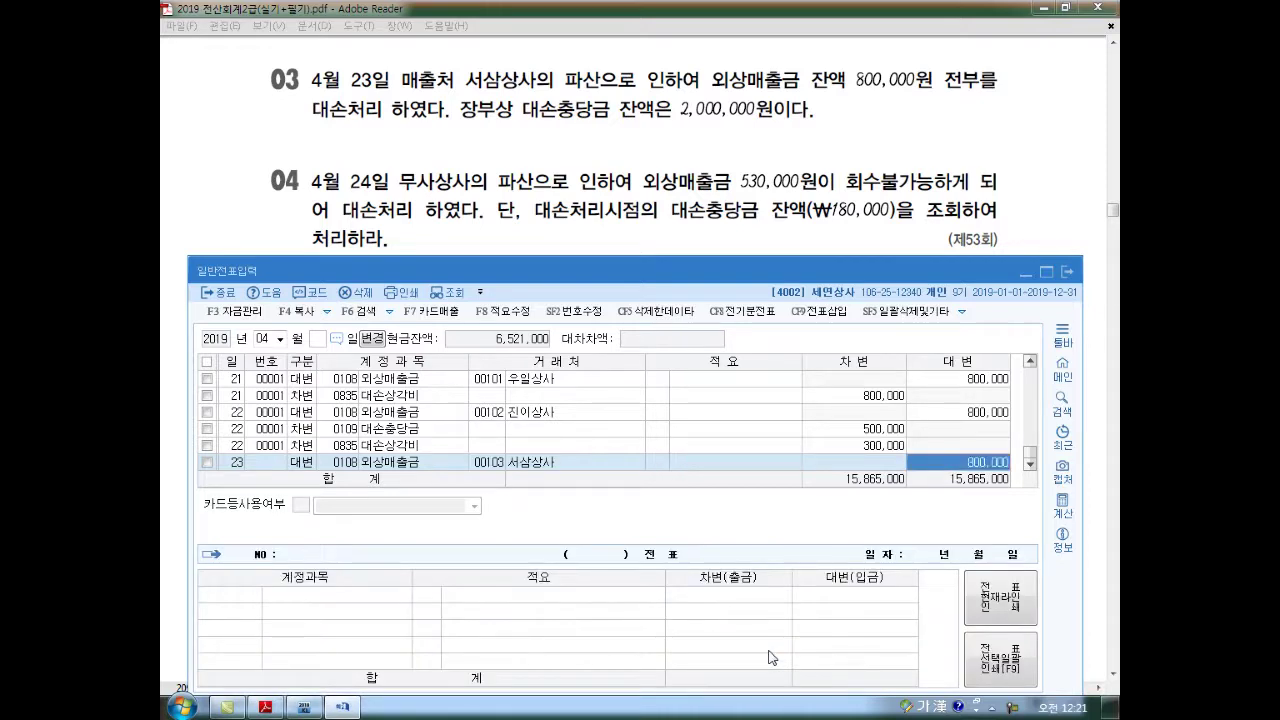
{"action": "key", "text": "Return"}
Add an April 23 debit line for 대손충당금 (0109), accepting the balancing amount of 800,000.
{"action": "type", "text": "3"}
{"action": "key", "text": "Return"}
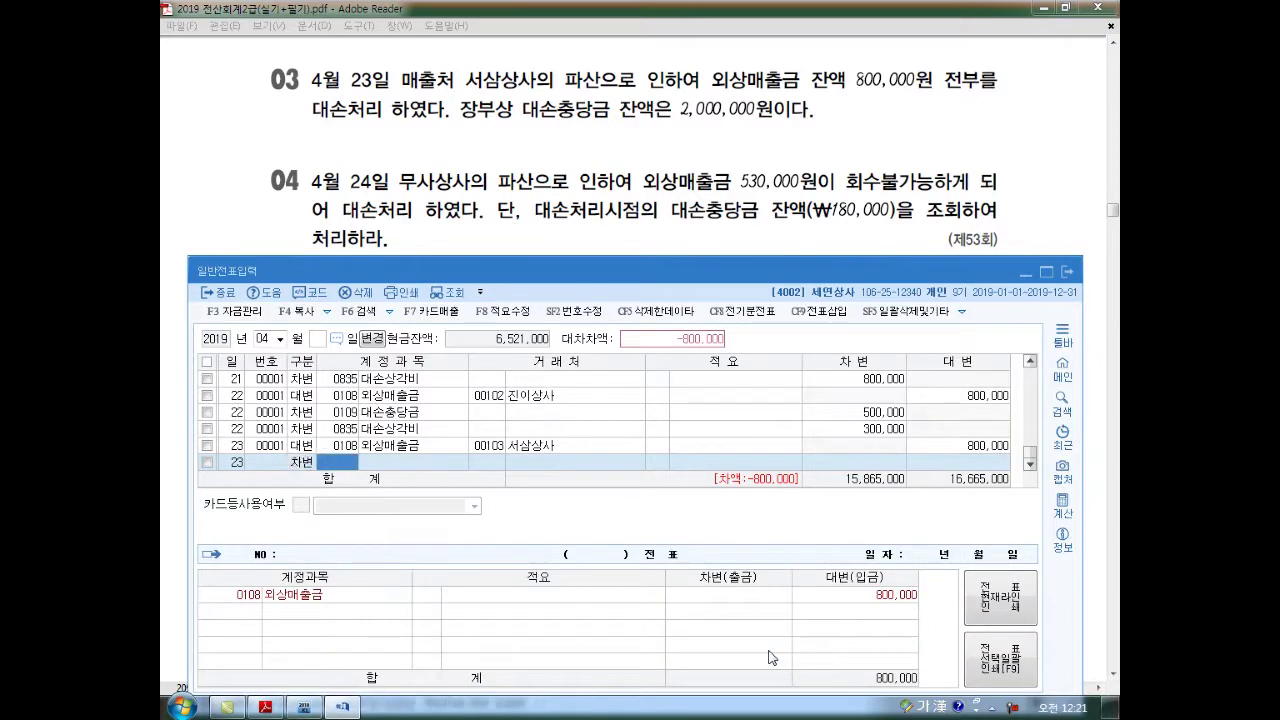
{"action": "type", "text": "109"}
{"action": "key", "text": "Return"}
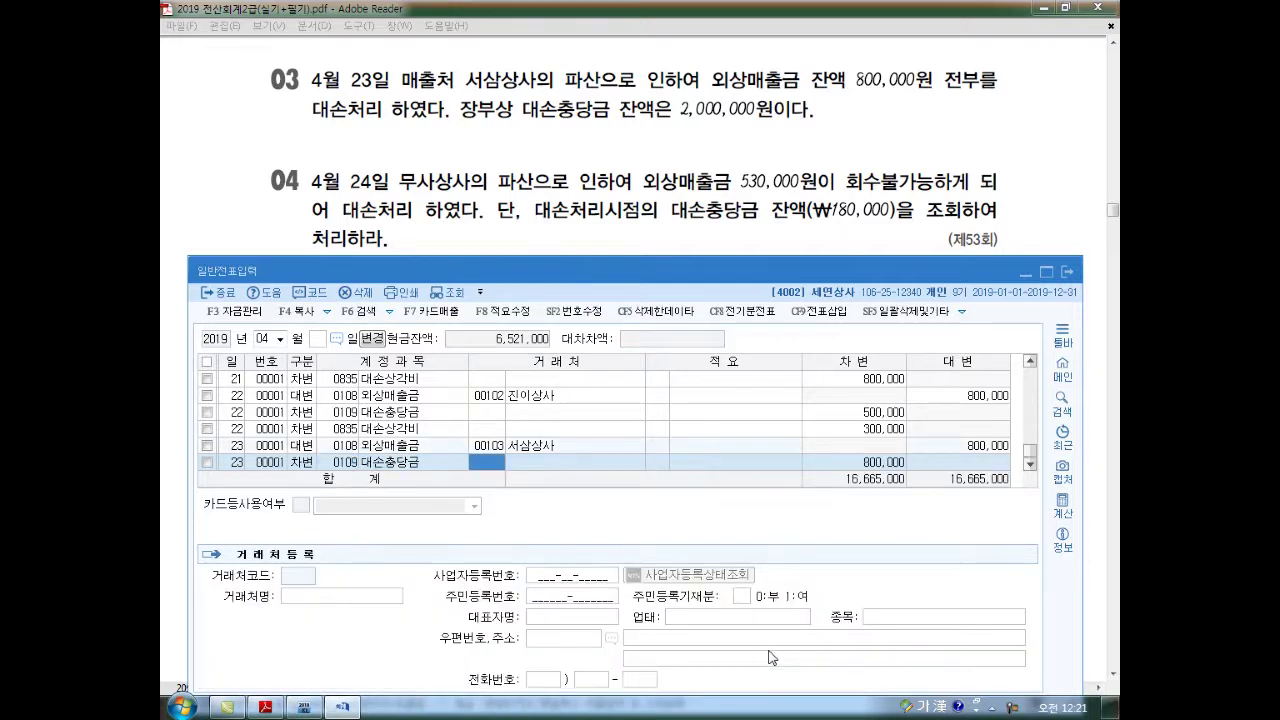
Review the debit and credit amounts of the April 21, 22 and 23 bad-debt entries.
{"action": "scroll", "coordinate": [585, 455], "scroll_direction": "up", "scroll_amount": 2}
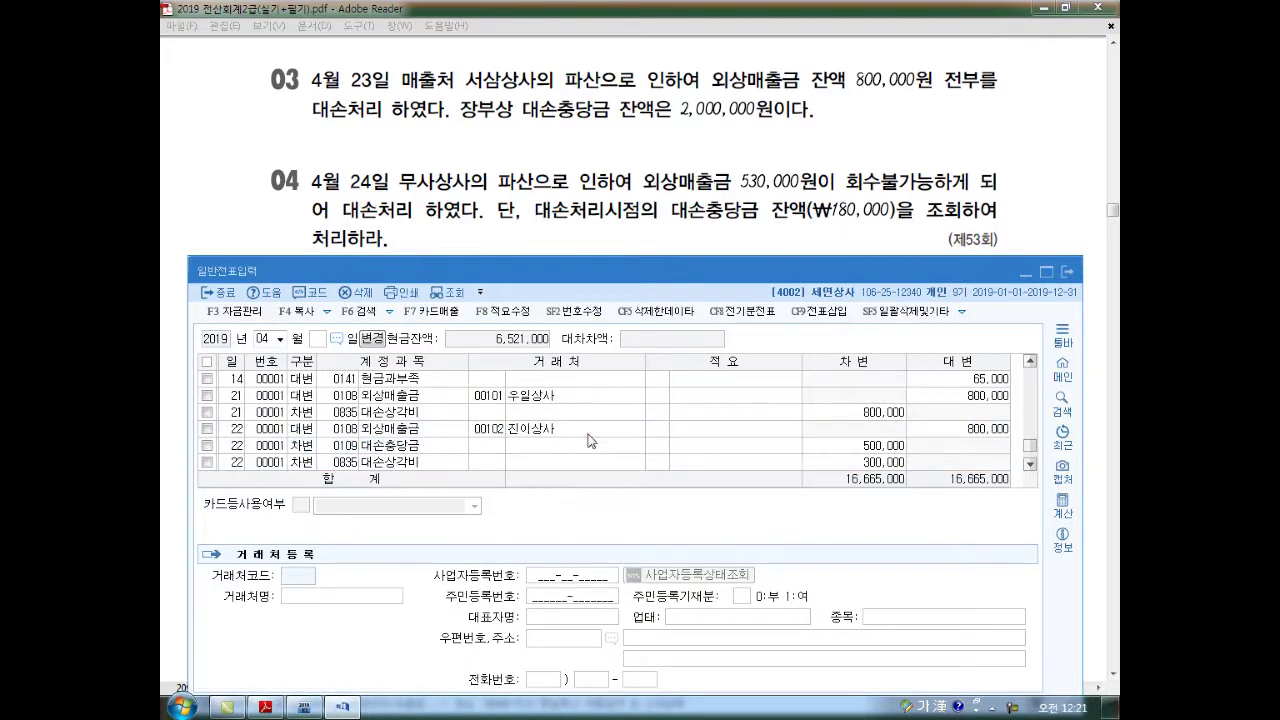
{"action": "left_click", "coordinate": [882, 394]}
{"action": "left_click", "coordinate": [865, 411]}
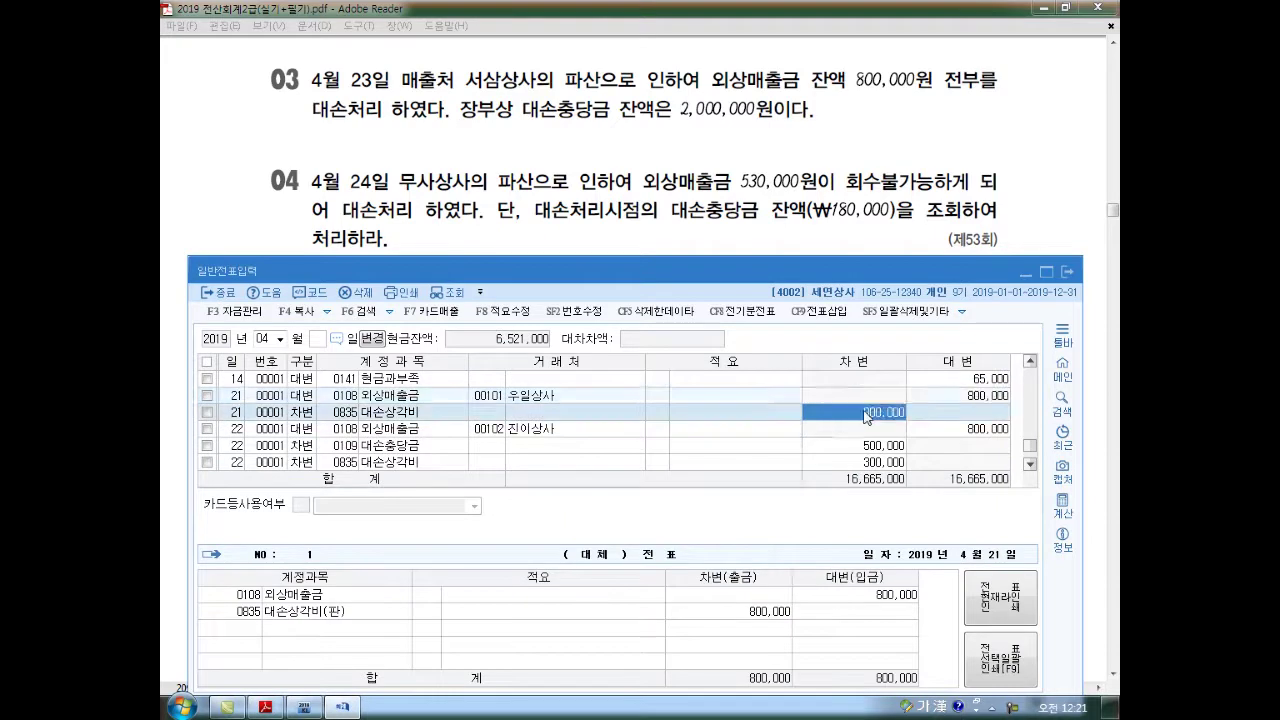
{"action": "left_click", "coordinate": [945, 429]}
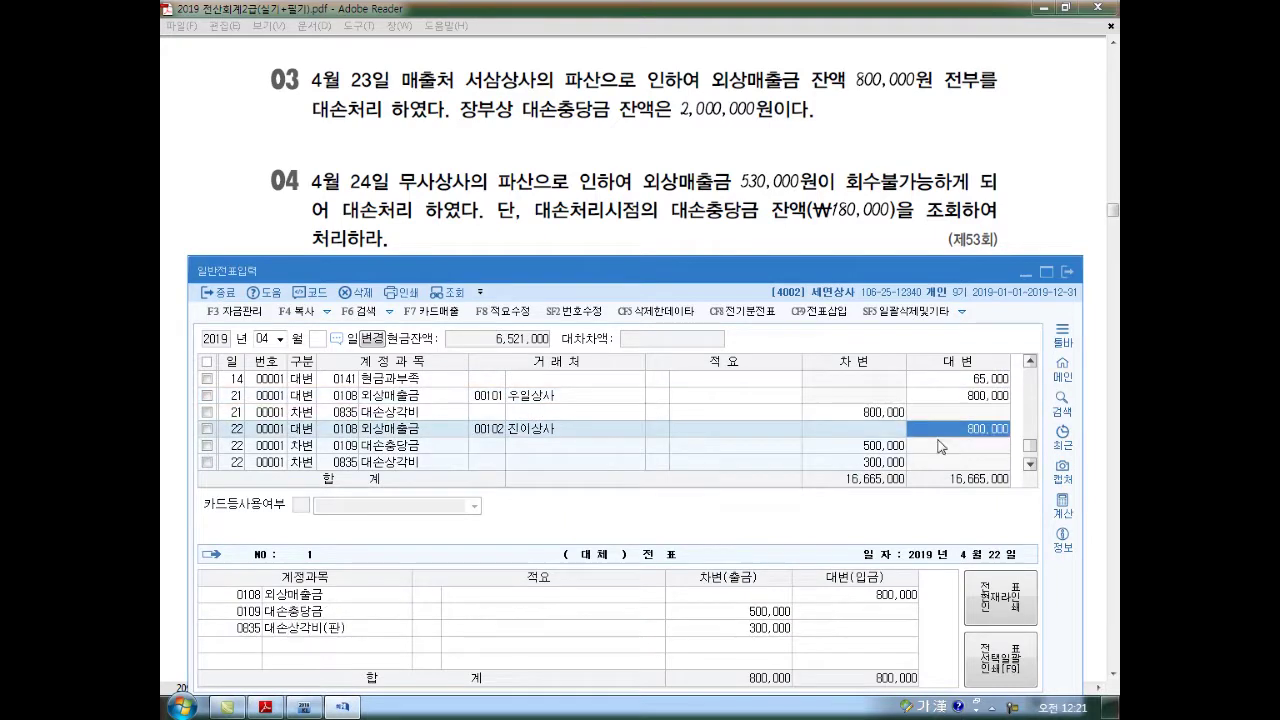
{"action": "left_click", "coordinate": [862, 453]}
{"action": "left_click", "coordinate": [863, 466]}
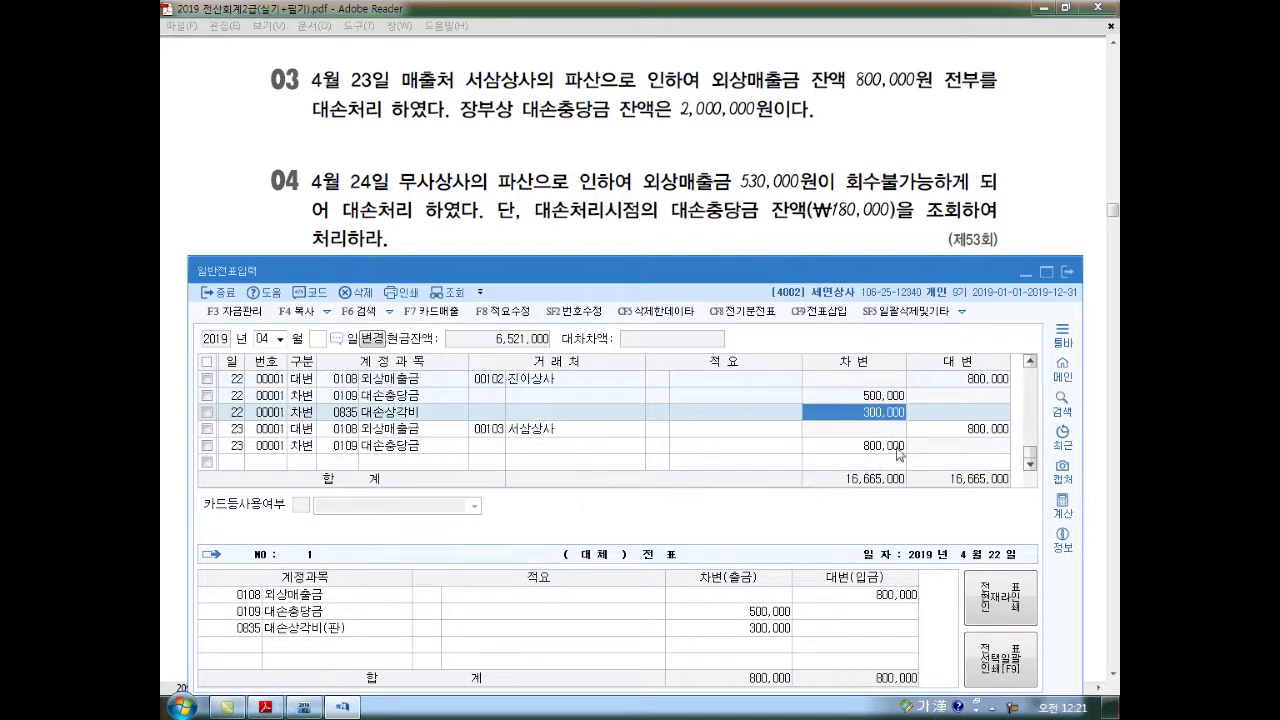
{"action": "left_click", "coordinate": [897, 450]}
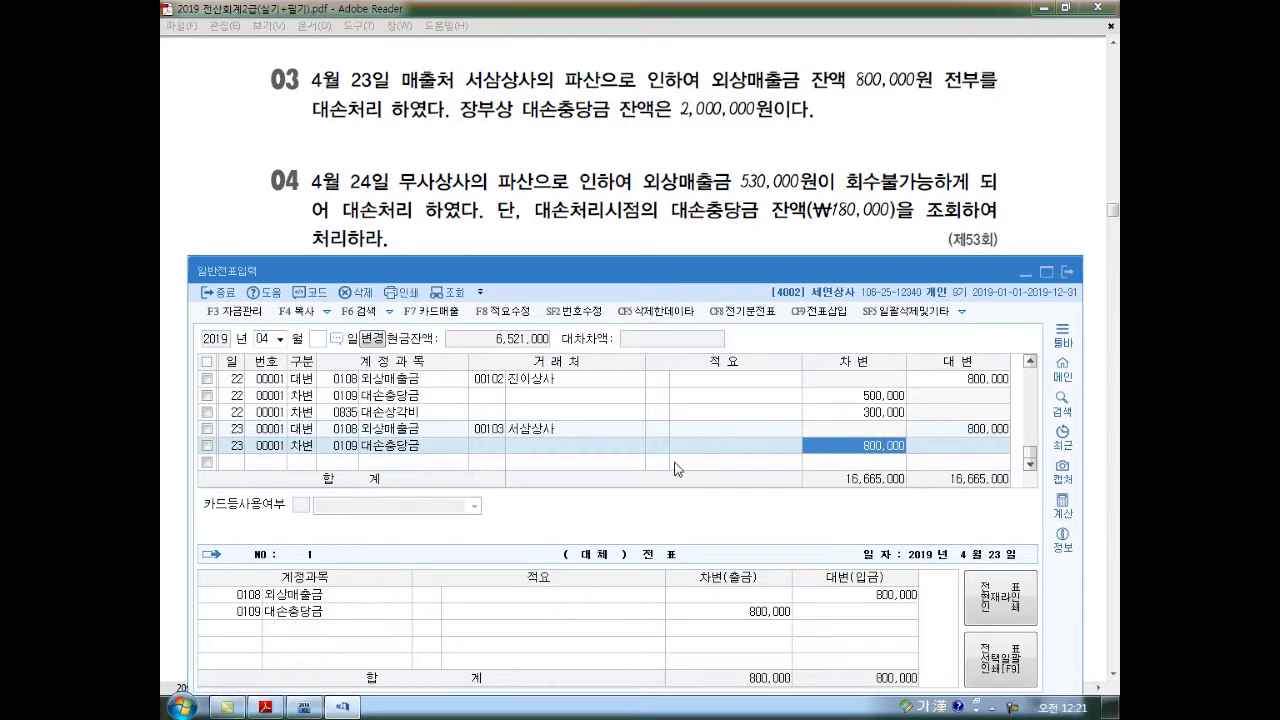
Start a new voucher line dated the 24th in the empty row below the April 23 entry.
{"action": "left_click", "coordinate": [528, 465]}
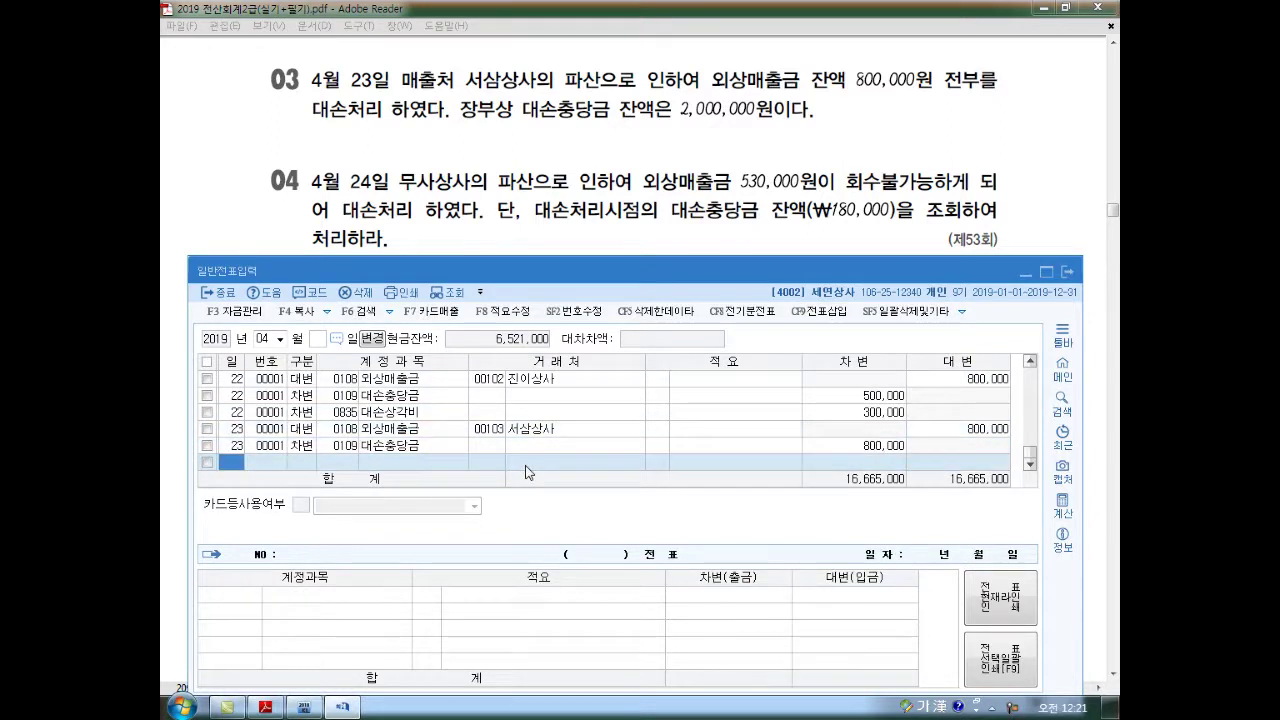
{"action": "type", "text": "24"}
{"action": "key", "text": "Return"}
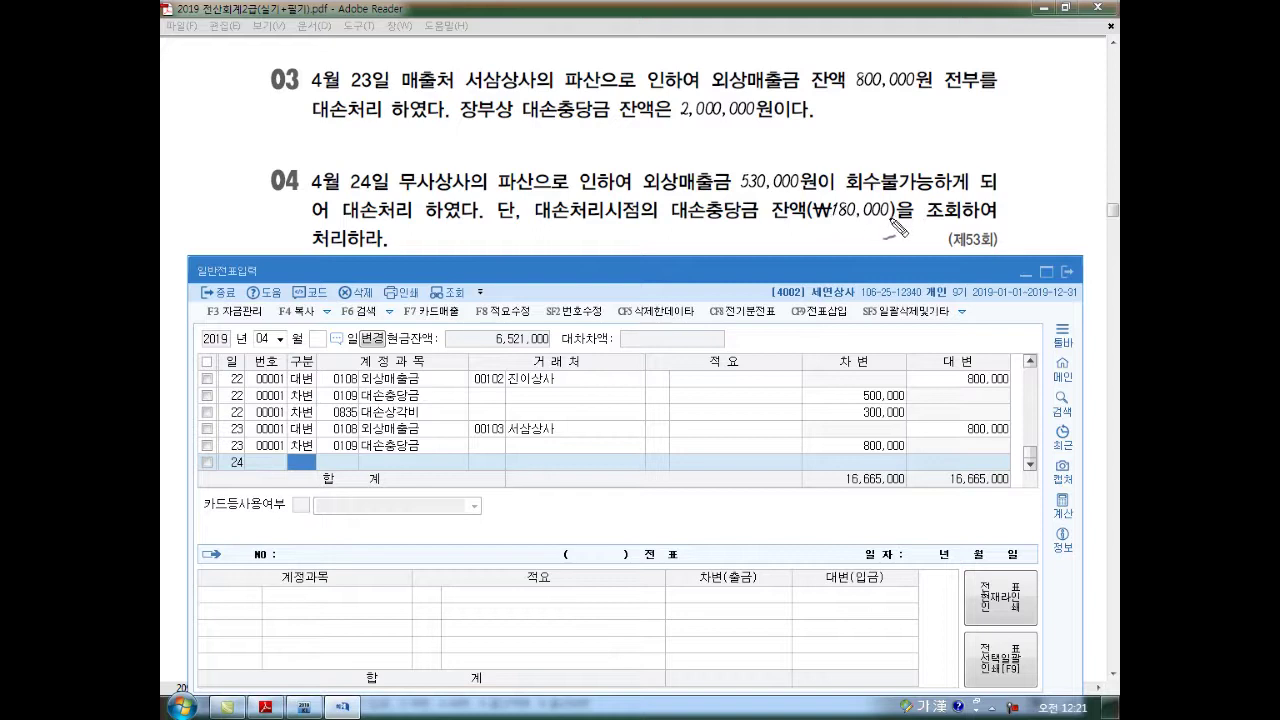
{"action": "left_click_drag", "start_coordinate": [895, 200], "coordinate": [886, 228]}
{"action": "mouse_move", "coordinate": [822, 196]}
{"action": "left_mouse_down"}
{"action": "mouse_move", "coordinate": [816, 228]}
{"action": "mouse_move", "coordinate": [884, 208]}
{"action": "left_mouse_up"}
{"action": "mouse_move", "coordinate": [858, 228]}
{"action": "left_mouse_down"}
{"action": "mouse_move", "coordinate": [872, 226]}
{"action": "mouse_move", "coordinate": [830, 212]}
{"action": "mouse_move", "coordinate": [890, 214]}
{"action": "mouse_move", "coordinate": [878, 214]}
{"action": "left_mouse_up"}
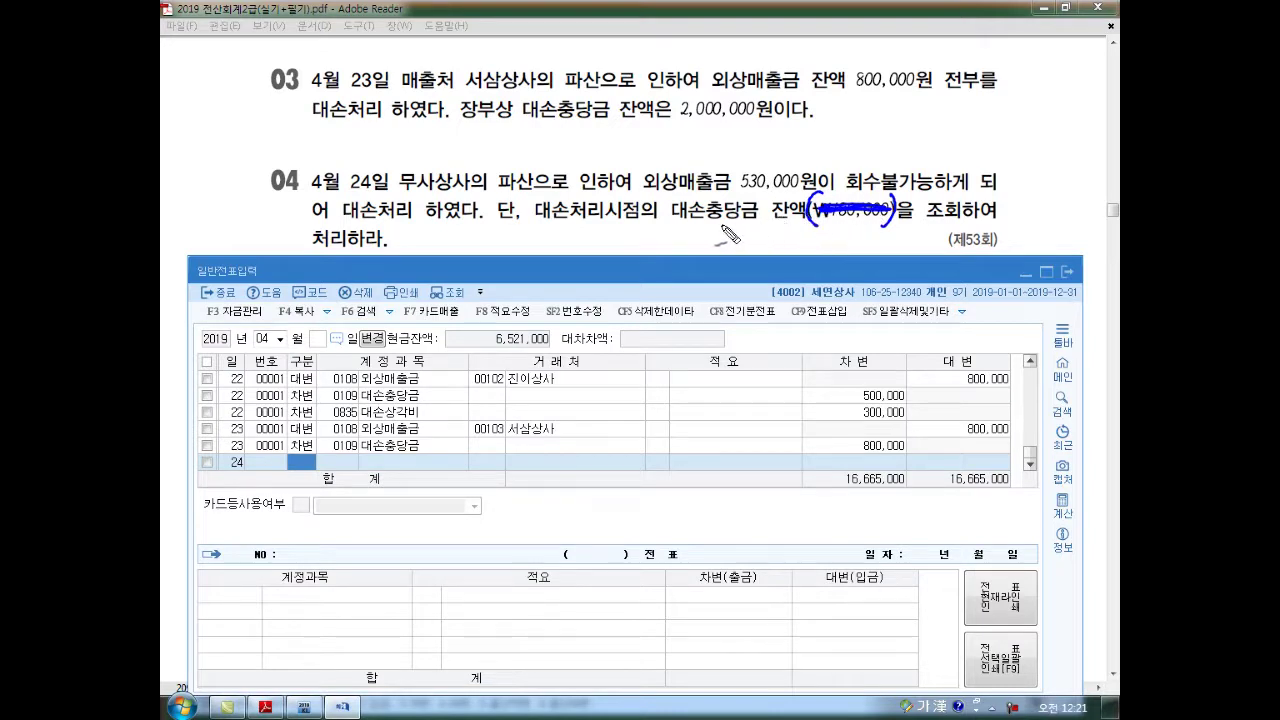
{"action": "left_click_drag", "start_coordinate": [679, 116], "coordinate": [752, 116]}
{"action": "left_click_drag", "start_coordinate": [678, 226], "coordinate": [737, 230]}
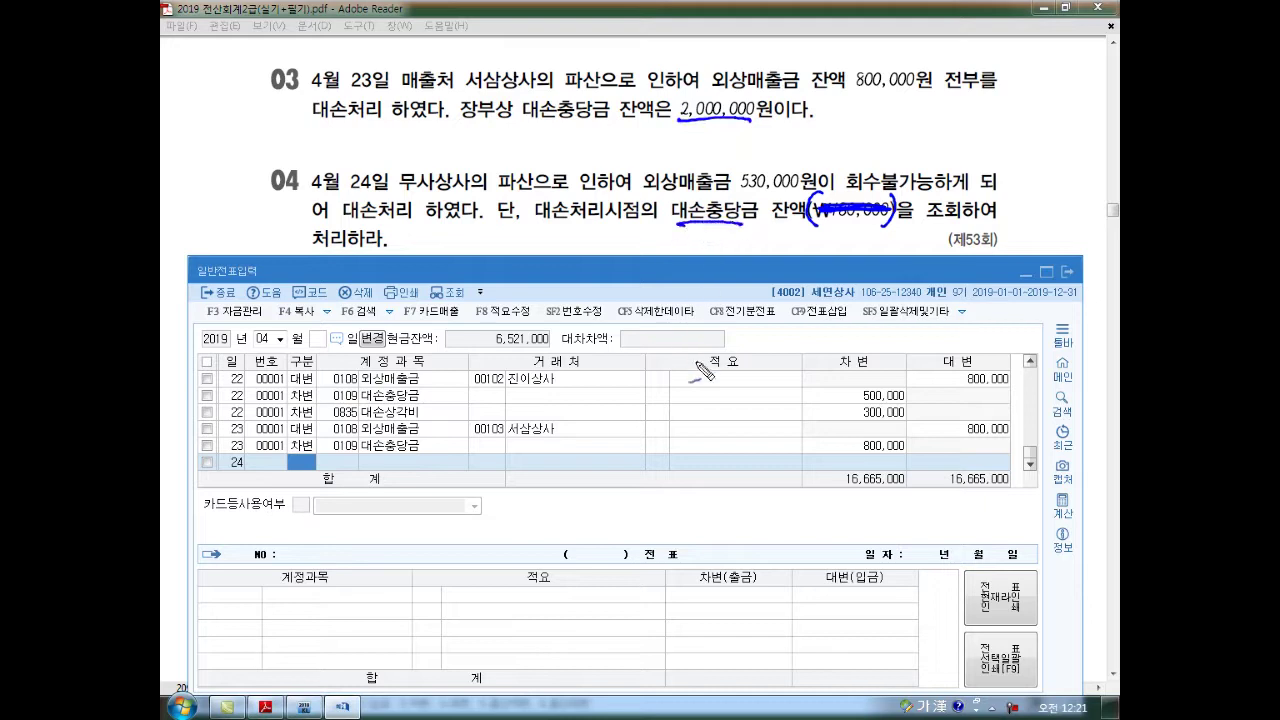
{"action": "key", "text": "e"}
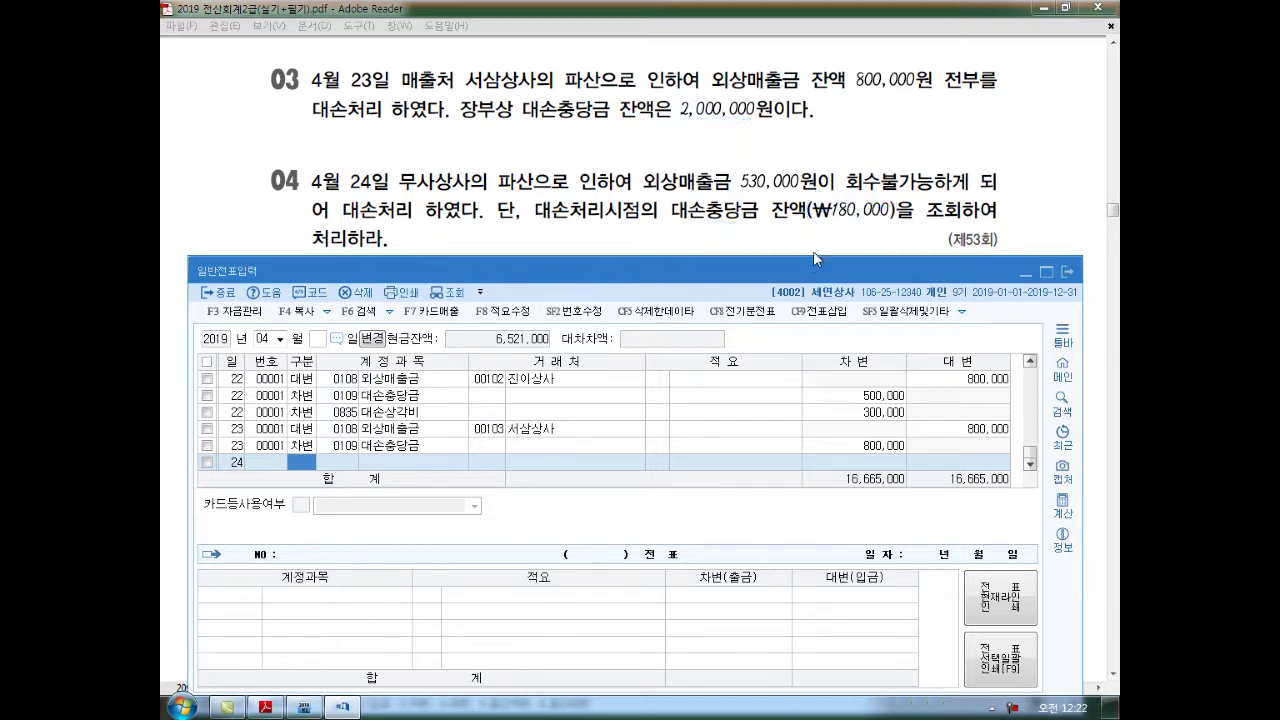
{"action": "mouse_move", "coordinate": [891, 223]}
{"action": "left_mouse_down"}
{"action": "mouse_move", "coordinate": [849, 238]}
{"action": "mouse_move", "coordinate": [894, 229]}
{"action": "mouse_move", "coordinate": [880, 237]}
{"action": "left_mouse_up"}
{"action": "key", "text": "Escape"}
Fill the April 24 line as a credit to 외상매출금 (0108) for 무사상사 with an amount of 530,000.
{"action": "type", "text": "4"}
{"action": "key", "text": "Return"}
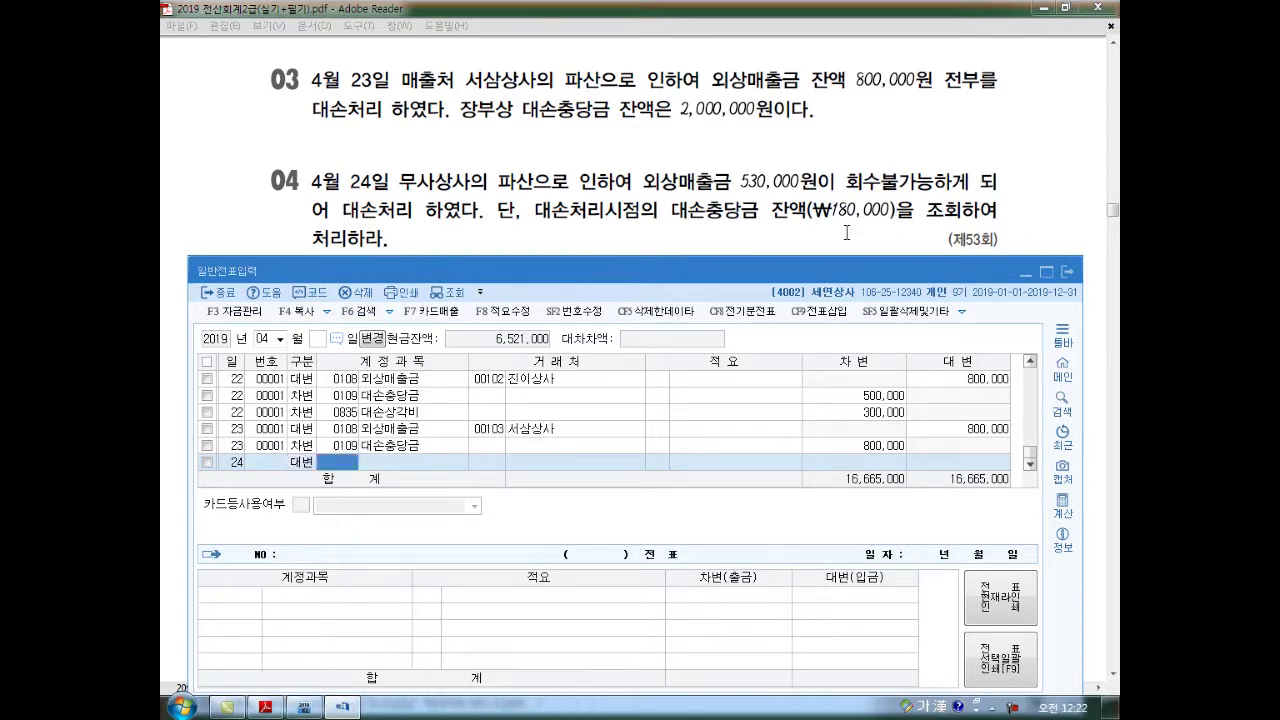
{"action": "type", "text": "108"}
{"action": "key", "text": "Return"}
{"action": "type", "text": "104"}
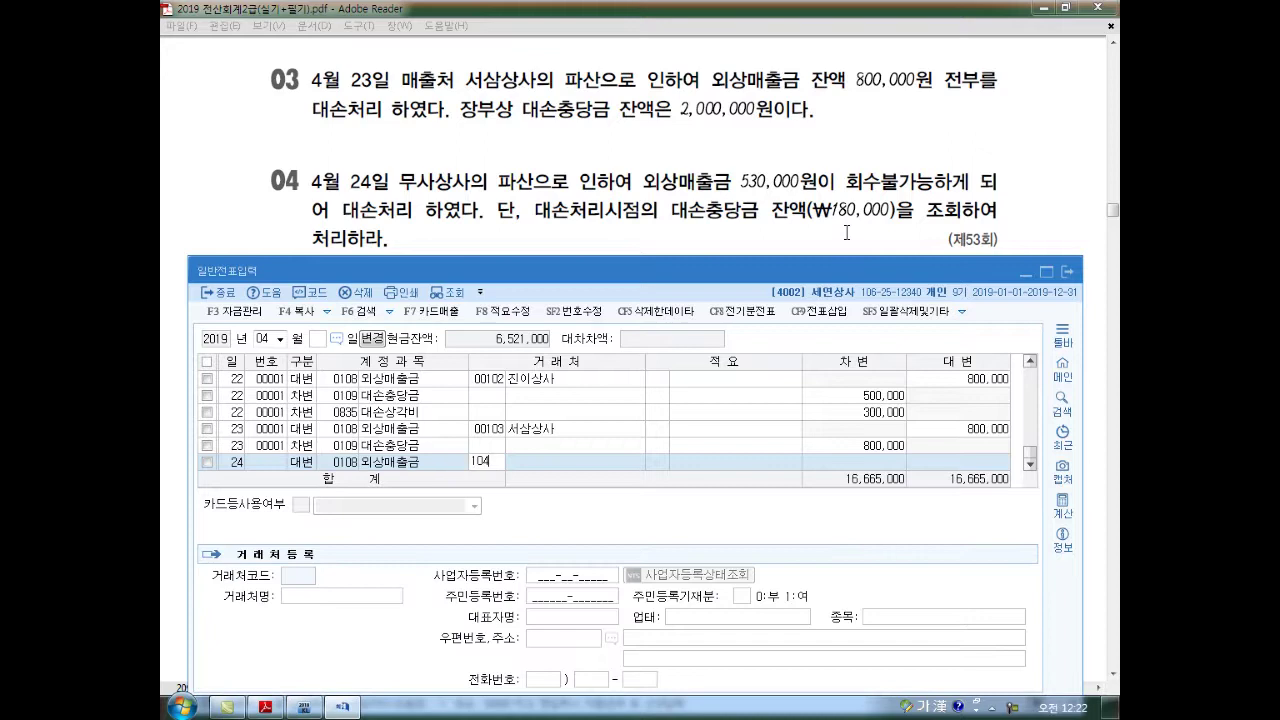
{"action": "key", "text": "Return"}
{"action": "key", "text": "Return"}
{"action": "type", "text": "5300000"}
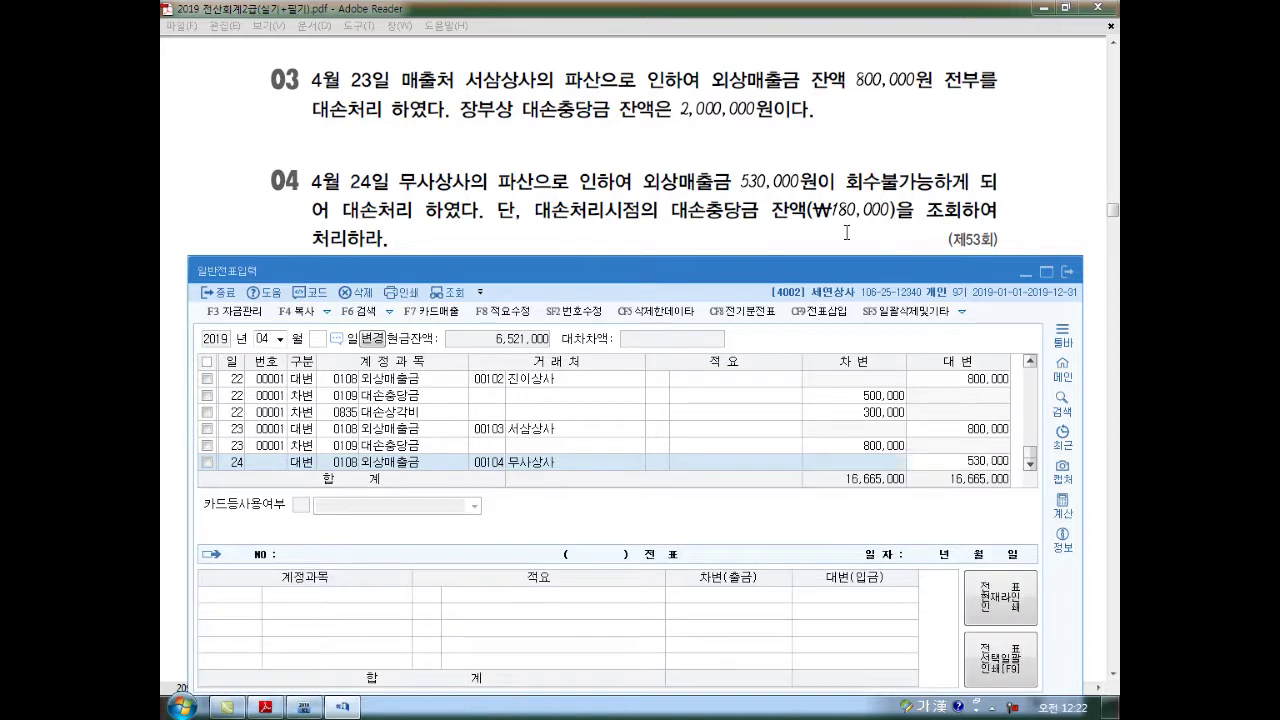
{"action": "key", "text": "Return"}
Add April 24 debit lines of 180,000 to 대손충당금 (0109) and 350,000 to 대손상각비 (0835).
{"action": "type", "text": "24"}
{"action": "key", "text": "Return"}
{"action": "type", "text": "3"}
{"action": "key", "text": "Return"}
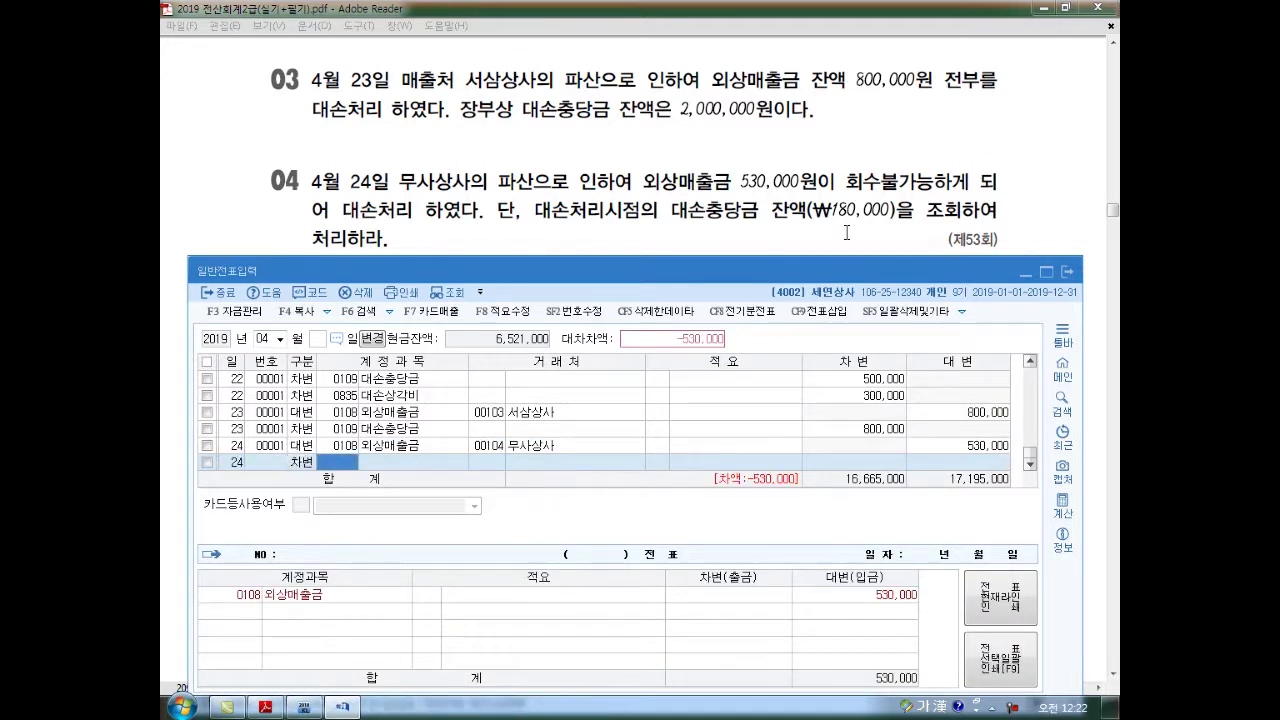
{"action": "type", "text": "109"}
{"action": "key", "text": "Return"}
{"action": "key", "text": "Return"}
{"action": "key", "text": "Return"}
{"action": "key", "text": "Return"}
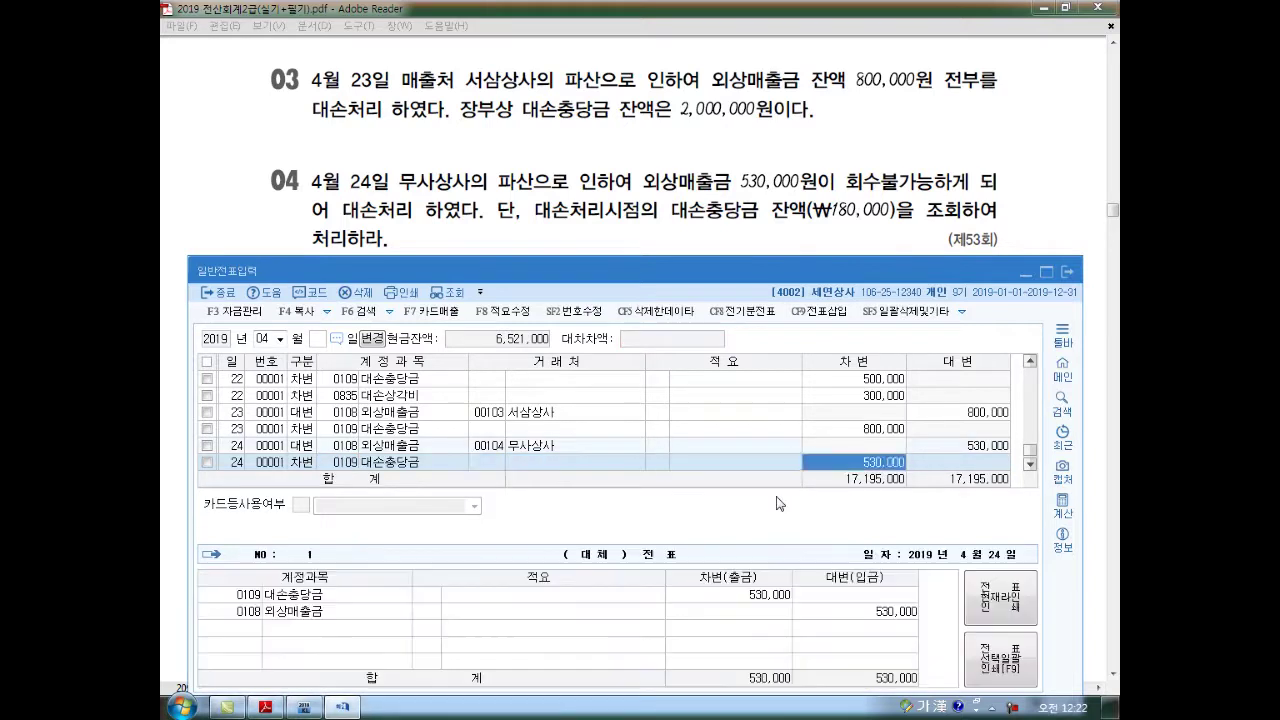
{"action": "type", "text": "180,000"}
{"action": "key", "text": "Return"}
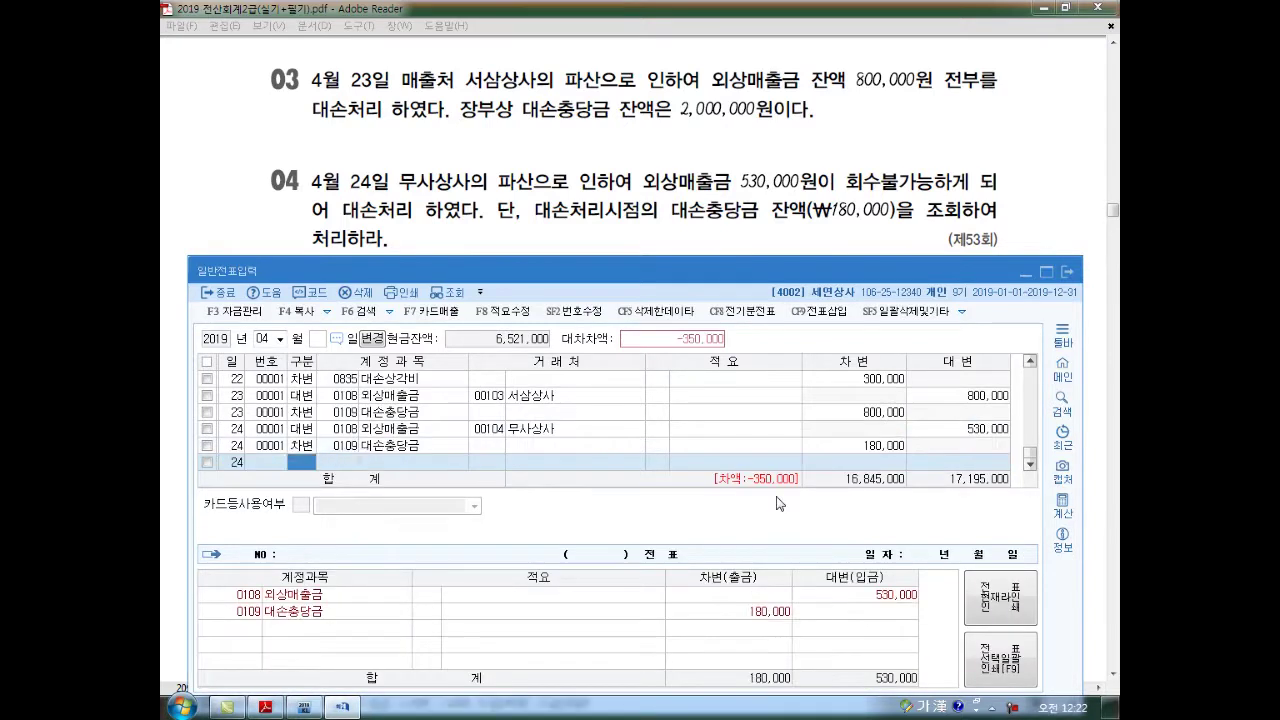
{"action": "type", "text": "835"}
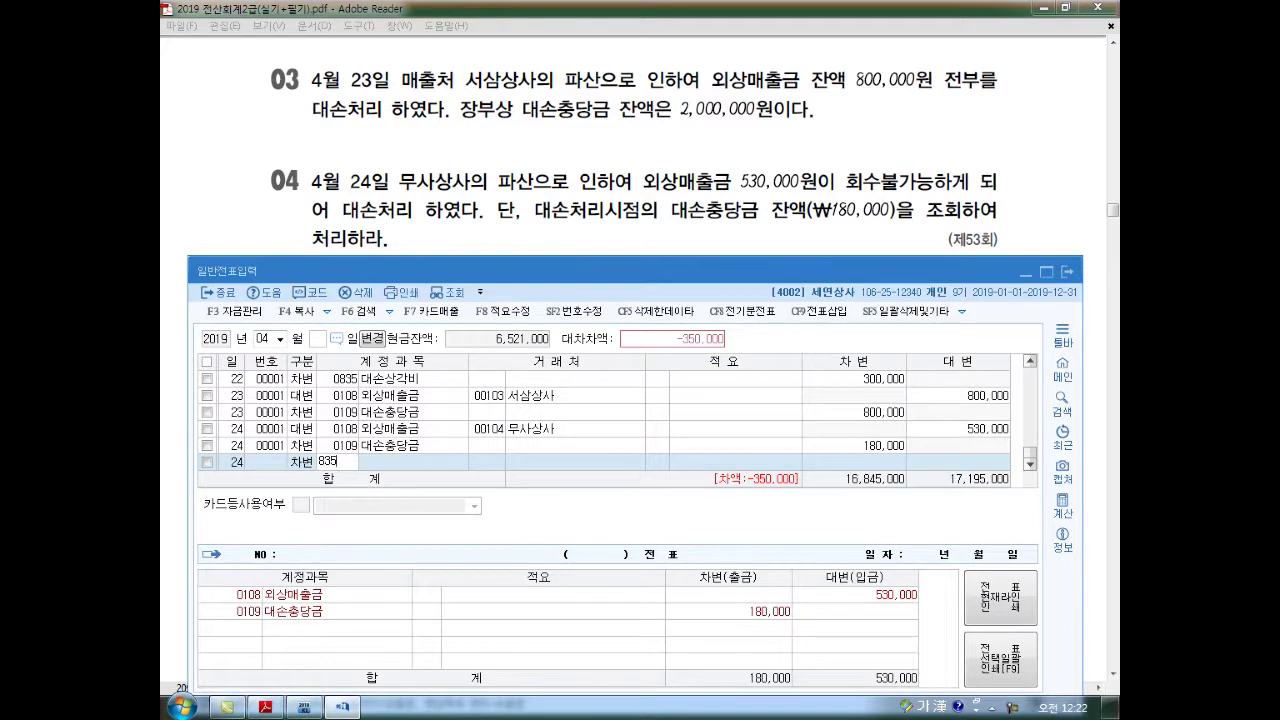
{"action": "key", "text": "Return"}
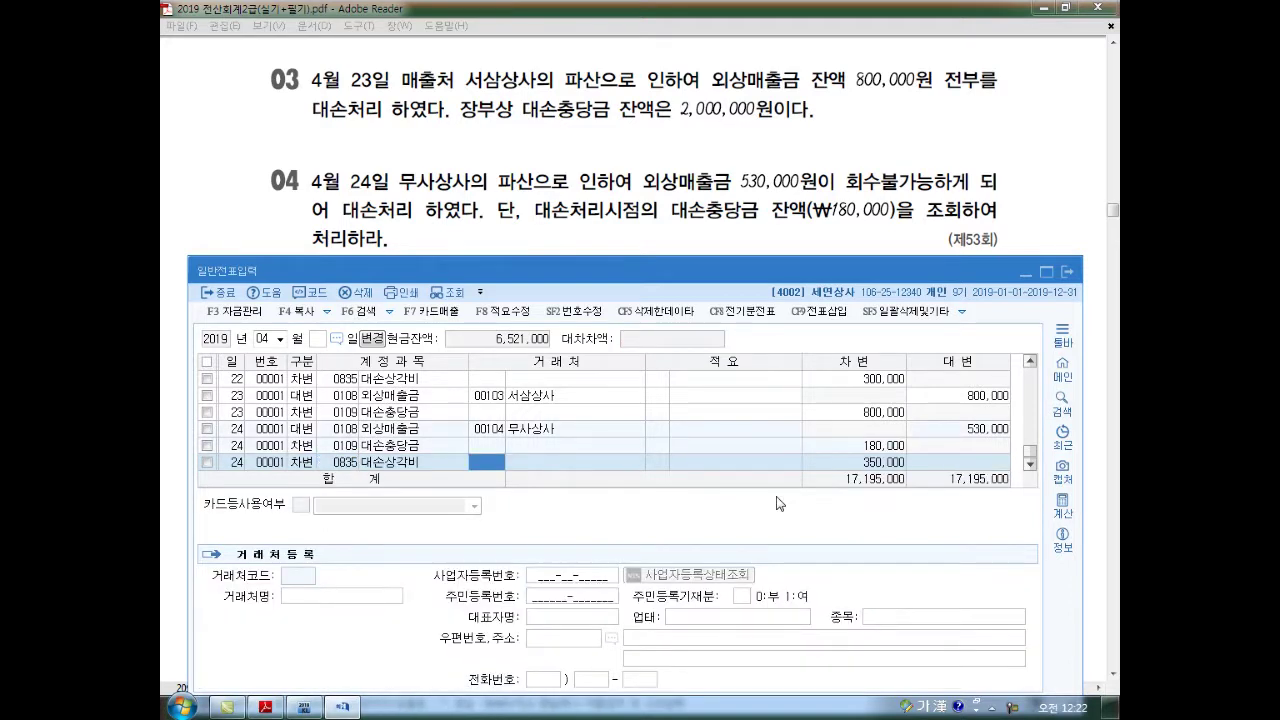
Switch to Adobe Reader and select the ₩180,000 allowance balance in question 04.
{"action": "left_click", "coordinate": [812, 218]}
{"action": "left_click_drag", "start_coordinate": [808, 218], "coordinate": [890, 220]}
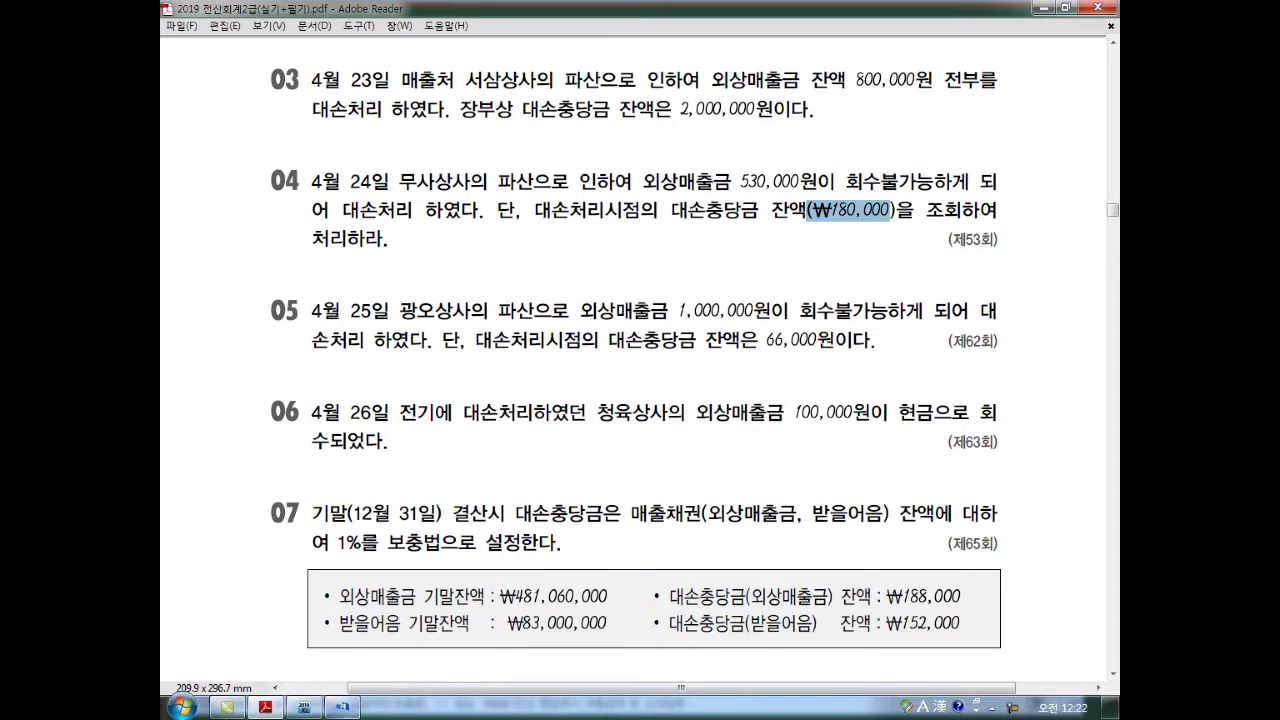
Switch to KcLep, open the trial balance (합계잔액시산표) as of April 24, and check the 대손충당금 balance under 외상매출금.
{"action": "left_click", "coordinate": [304, 707]}
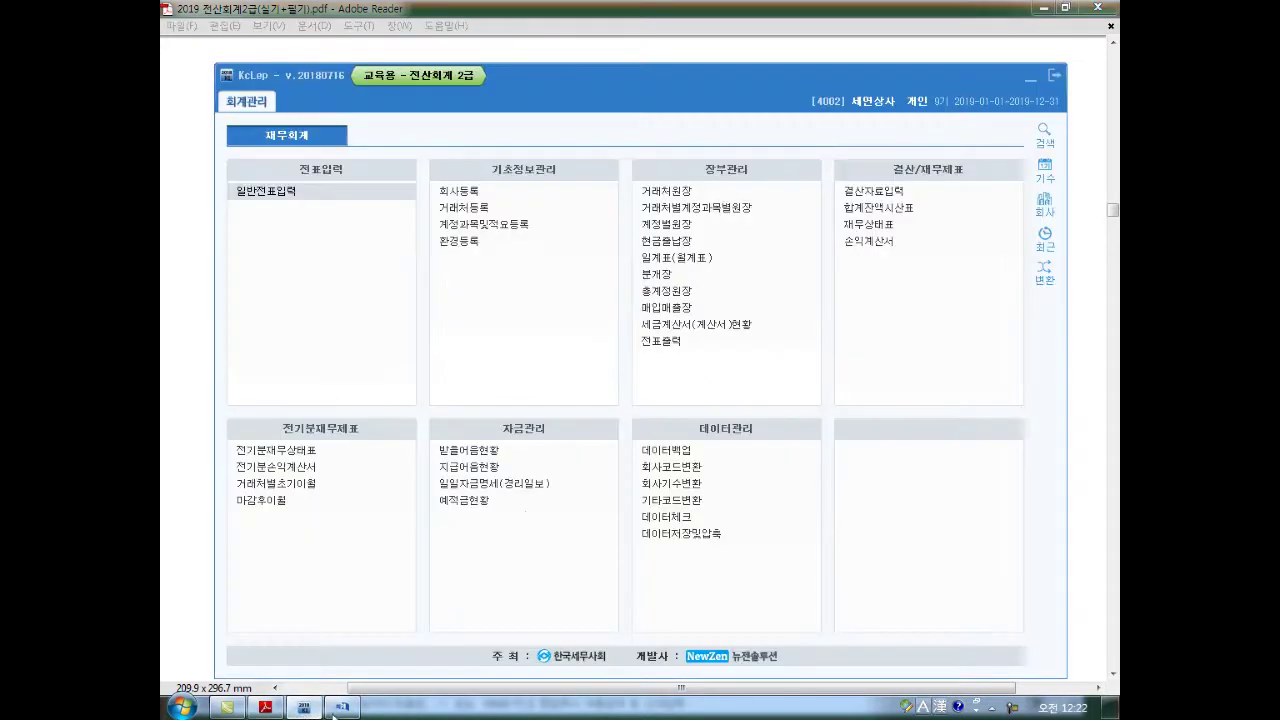
{"action": "left_click", "coordinate": [906, 216]}
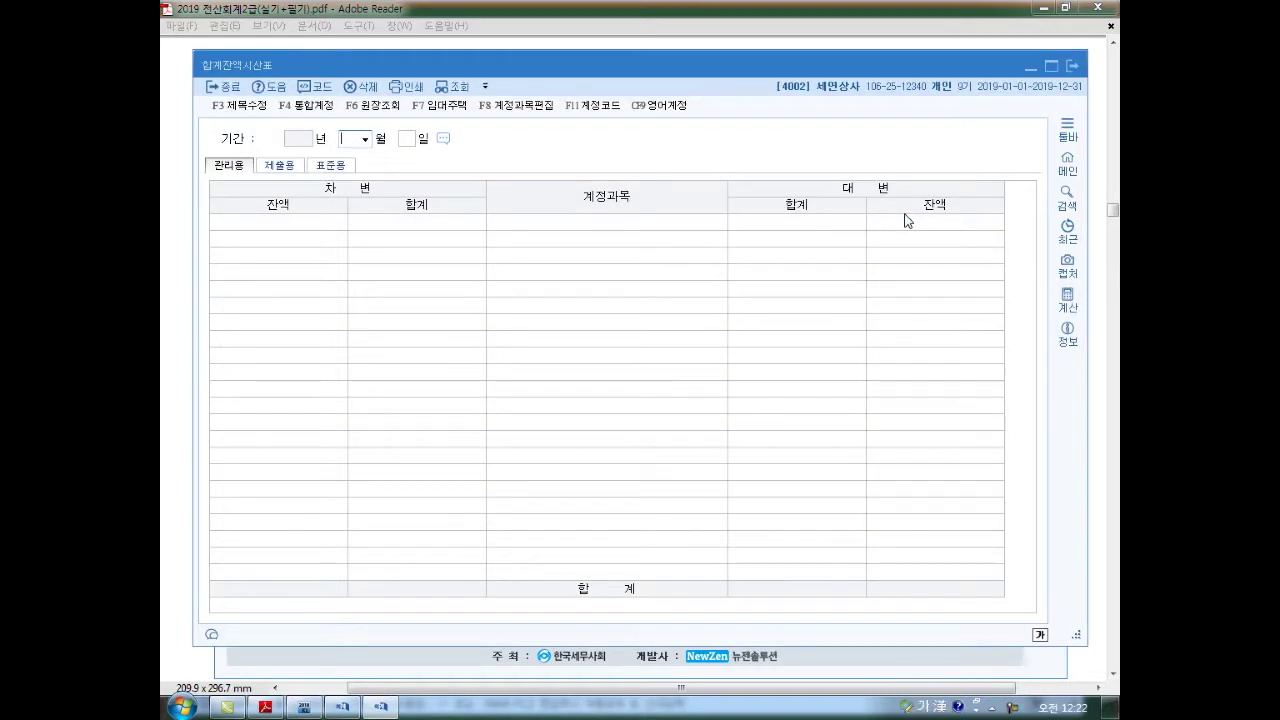
{"action": "type", "text": "4"}
{"action": "key", "text": "Return"}
{"action": "type", "text": "24"}
{"action": "key", "text": "Return"}
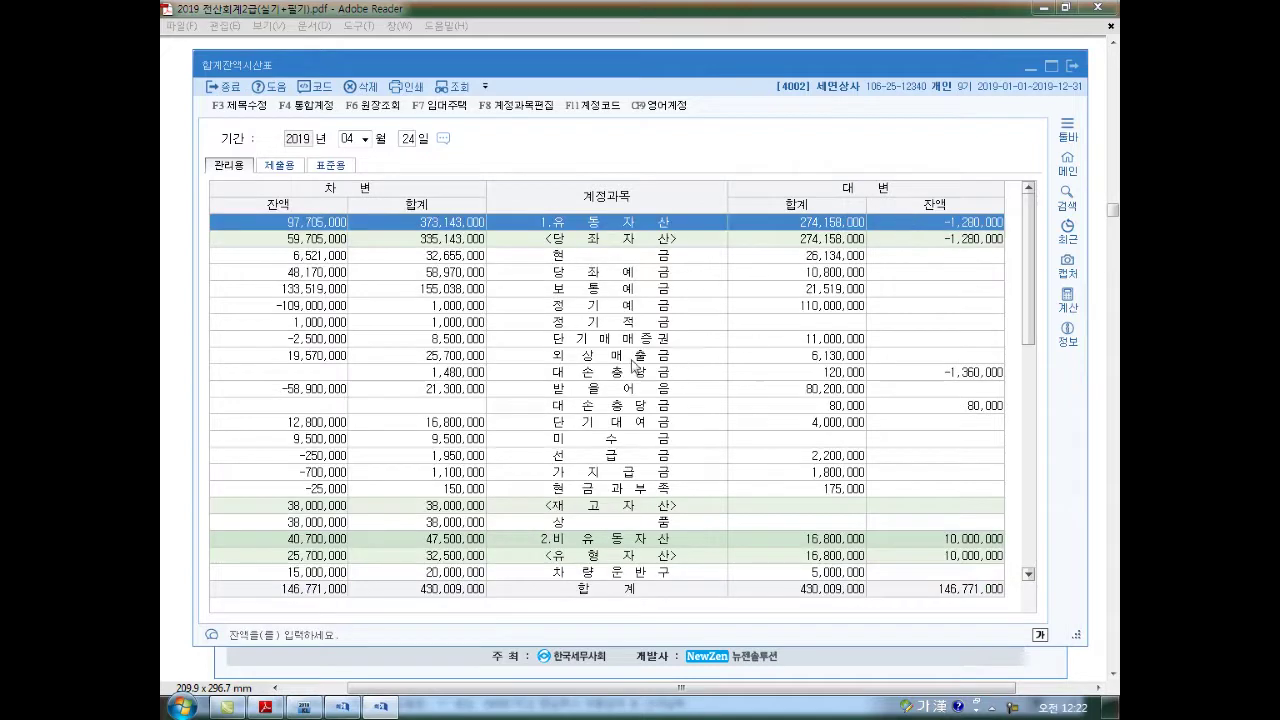
{"action": "left_click", "coordinate": [596, 358]}
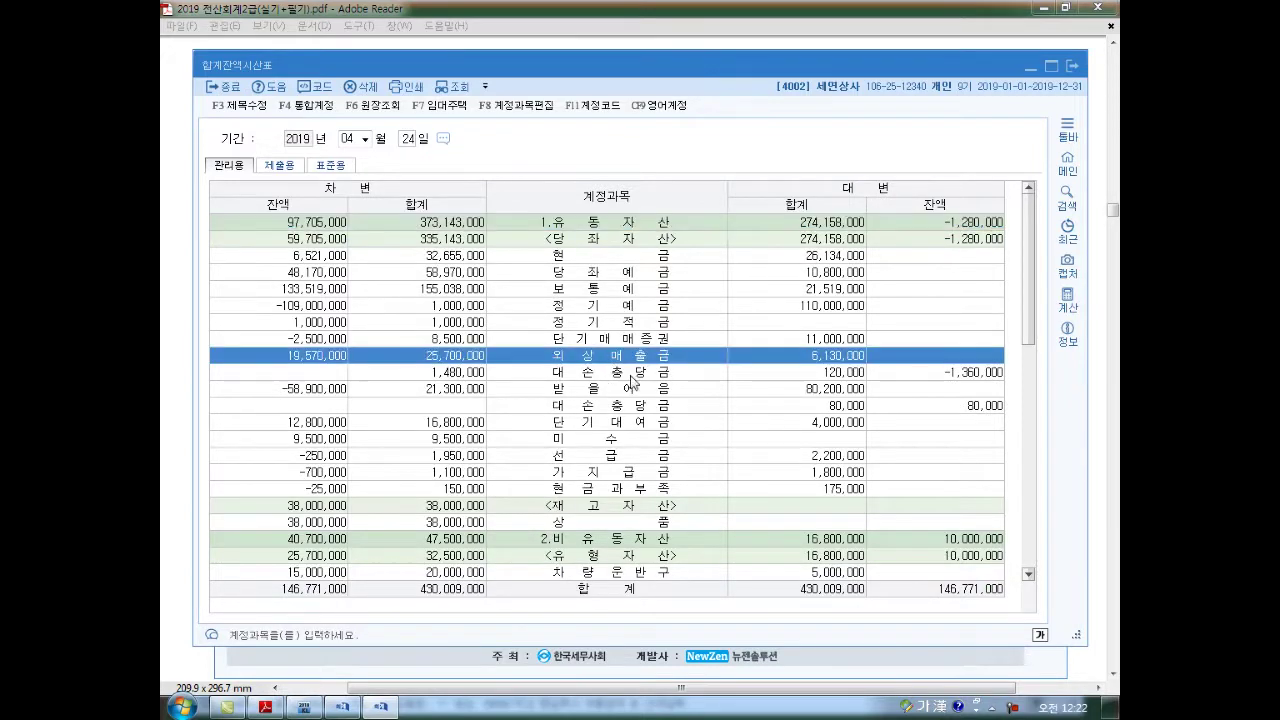
{"action": "left_click", "coordinate": [931, 376]}
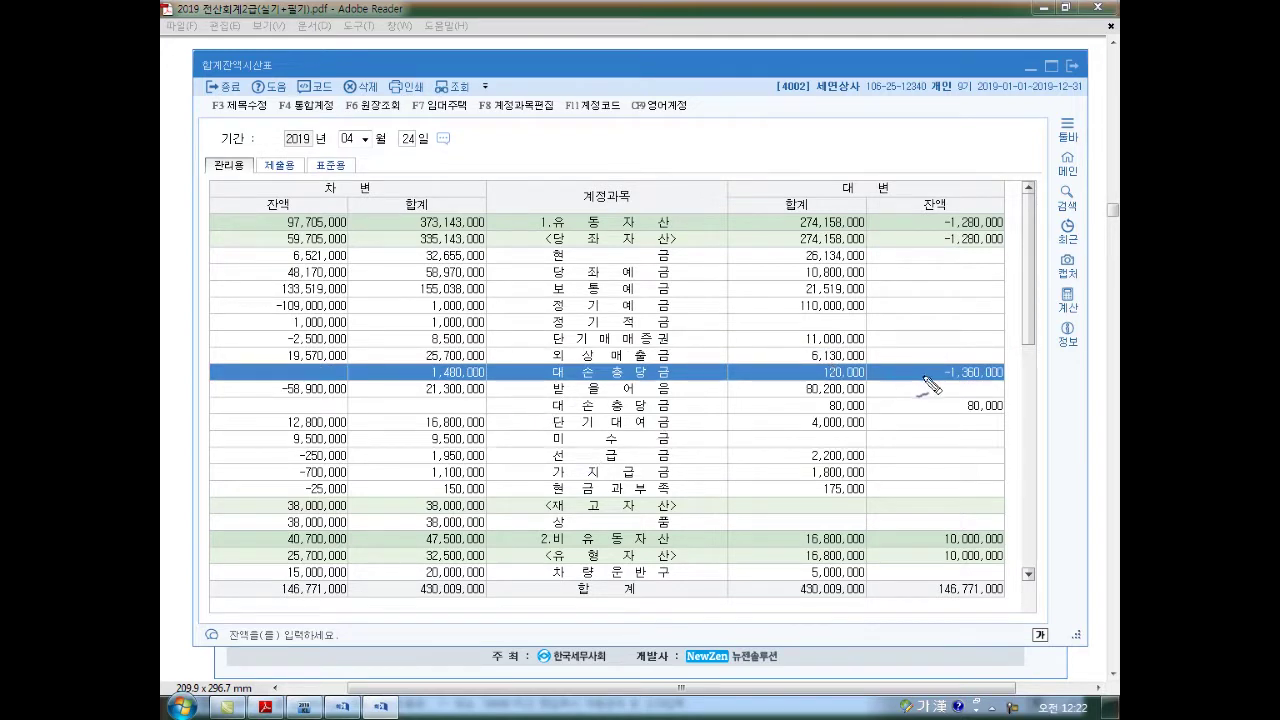
{"action": "mouse_move", "coordinate": [425, 172]}
{"action": "left_mouse_down"}
{"action": "mouse_move", "coordinate": [380, 178]}
{"action": "mouse_move", "coordinate": [424, 172]}
{"action": "left_mouse_up"}
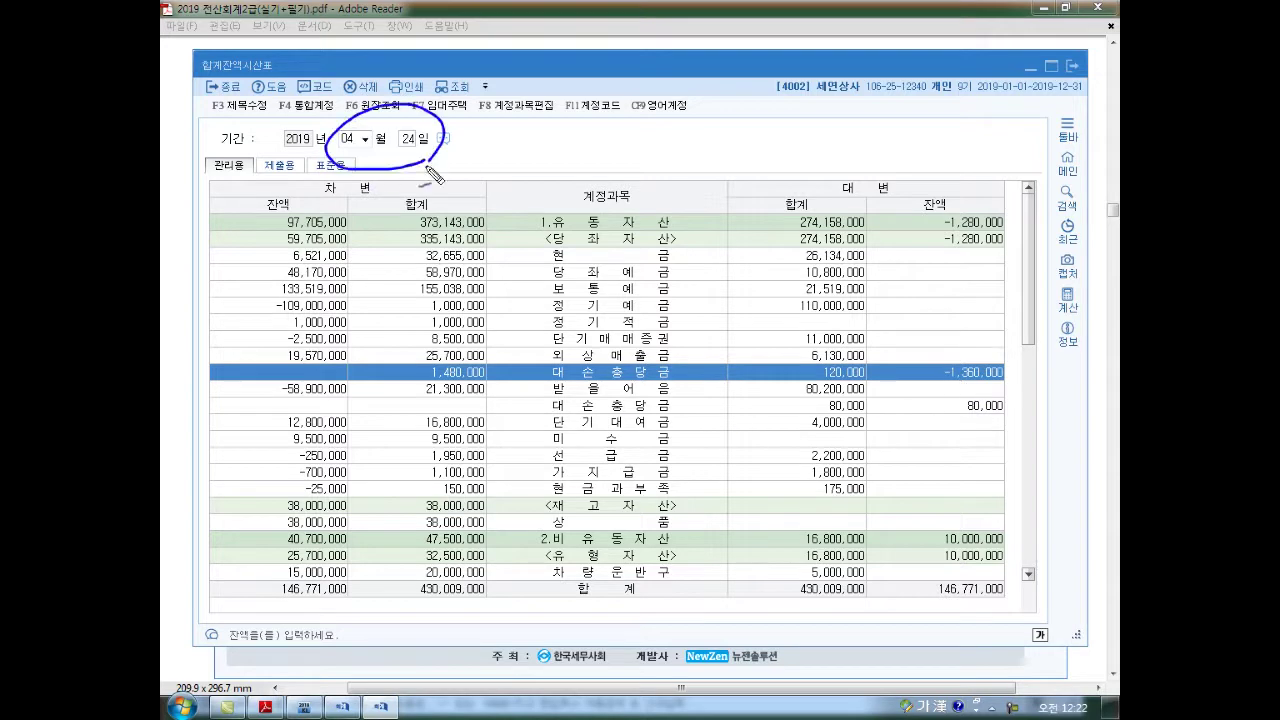
{"action": "mouse_move", "coordinate": [962, 390]}
{"action": "left_mouse_down"}
{"action": "mouse_move", "coordinate": [998, 384]}
{"action": "mouse_move", "coordinate": [936, 352]}
{"action": "mouse_move", "coordinate": [964, 383]}
{"action": "left_mouse_up"}
{"action": "mouse_move", "coordinate": [926, 326]}
{"action": "left_mouse_down"}
{"action": "mouse_move", "coordinate": [928, 346]}
{"action": "mouse_move", "coordinate": [1008, 342]}
{"action": "left_mouse_up"}
{"action": "mouse_move", "coordinate": [910, 352]}
{"action": "left_mouse_down"}
{"action": "mouse_move", "coordinate": [1012, 346]}
{"action": "mouse_move", "coordinate": [1024, 358]}
{"action": "mouse_move", "coordinate": [904, 322]}
{"action": "mouse_move", "coordinate": [910, 358]}
{"action": "mouse_move", "coordinate": [958, 395]}
{"action": "left_mouse_up"}
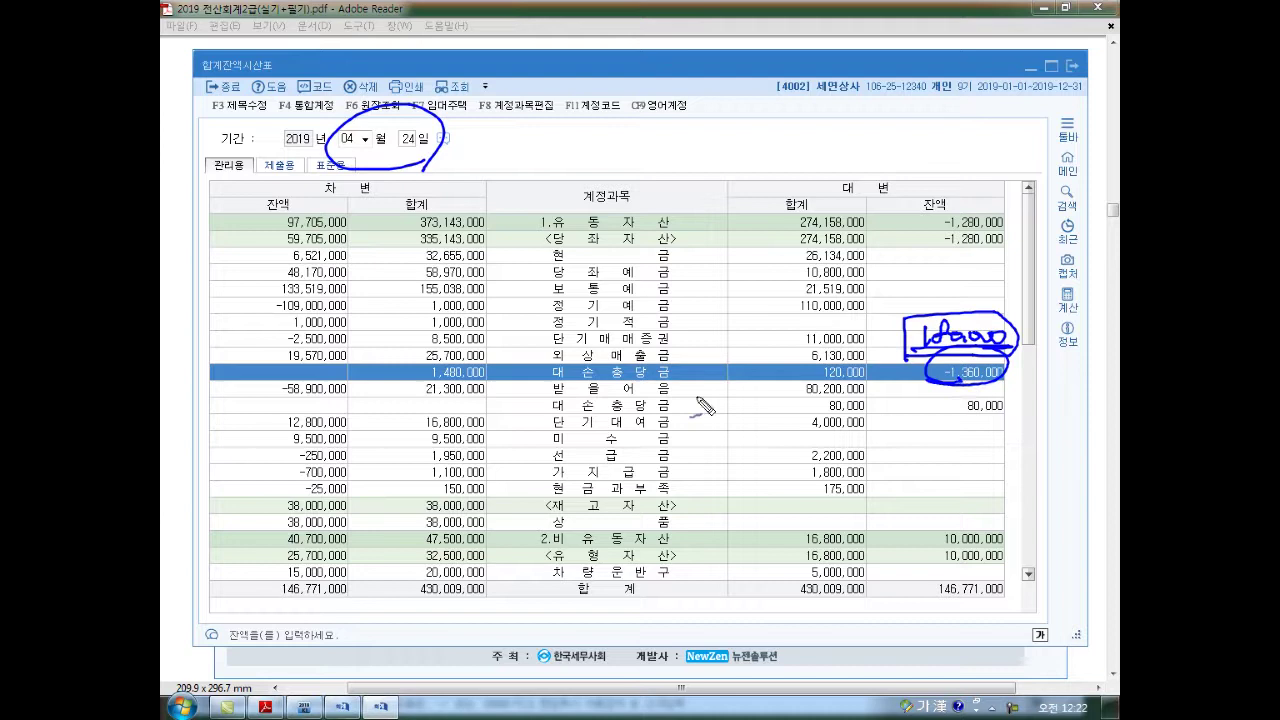
{"action": "mouse_move", "coordinate": [565, 389]}
{"action": "left_mouse_down"}
{"action": "mouse_move", "coordinate": [1030, 388]}
{"action": "mouse_move", "coordinate": [965, 360]}
{"action": "mouse_move", "coordinate": [1005, 372]}
{"action": "mouse_move", "coordinate": [955, 388]}
{"action": "left_mouse_up"}
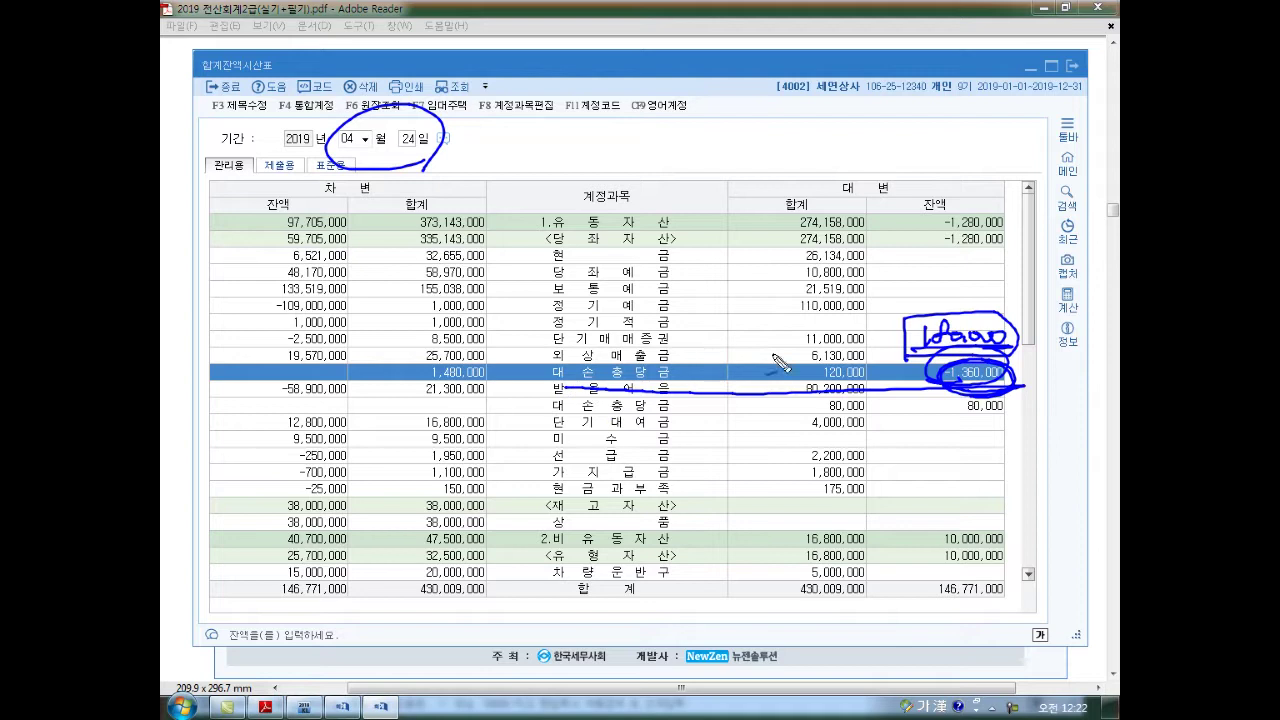
{"action": "mouse_move", "coordinate": [1005, 368]}
{"action": "left_mouse_down"}
{"action": "mouse_move", "coordinate": [905, 348]}
{"action": "mouse_move", "coordinate": [985, 345]}
{"action": "left_mouse_up"}
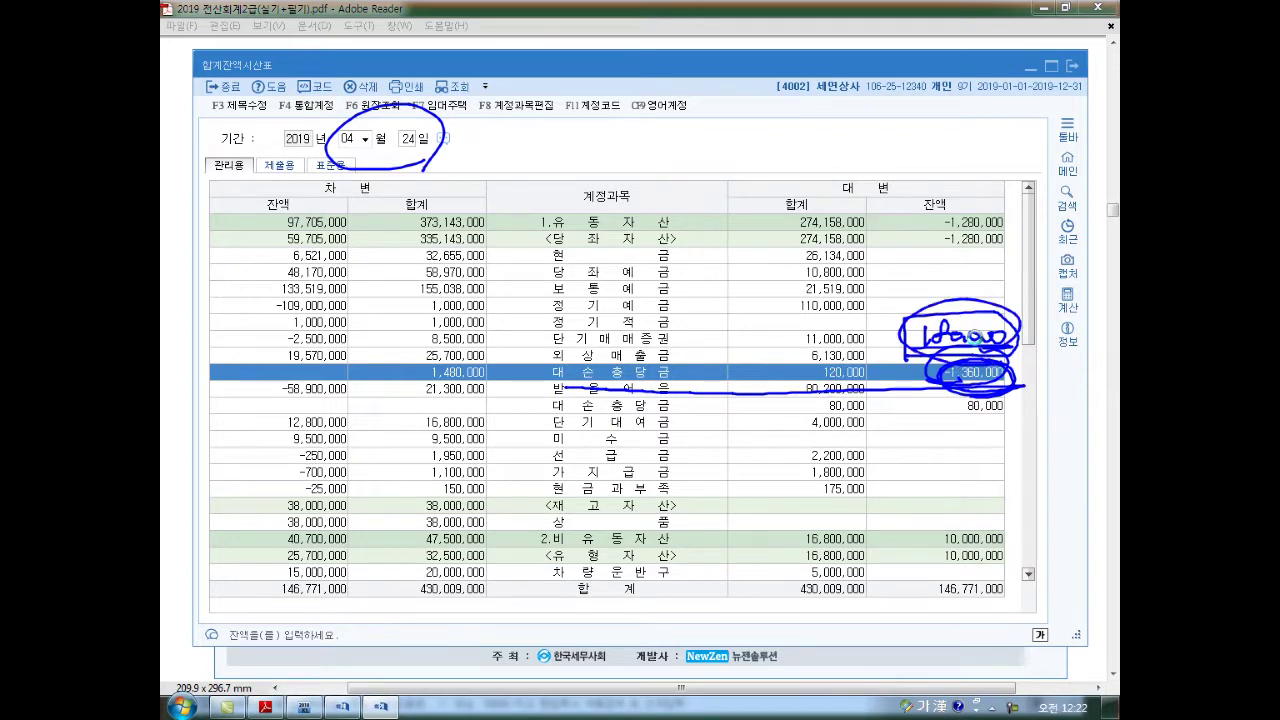
{"action": "key", "text": "Escape"}
Close the trial balance and return to the general voucher screen with question 05 of the PDF in view.
{"action": "left_click", "coordinate": [1072, 65]}
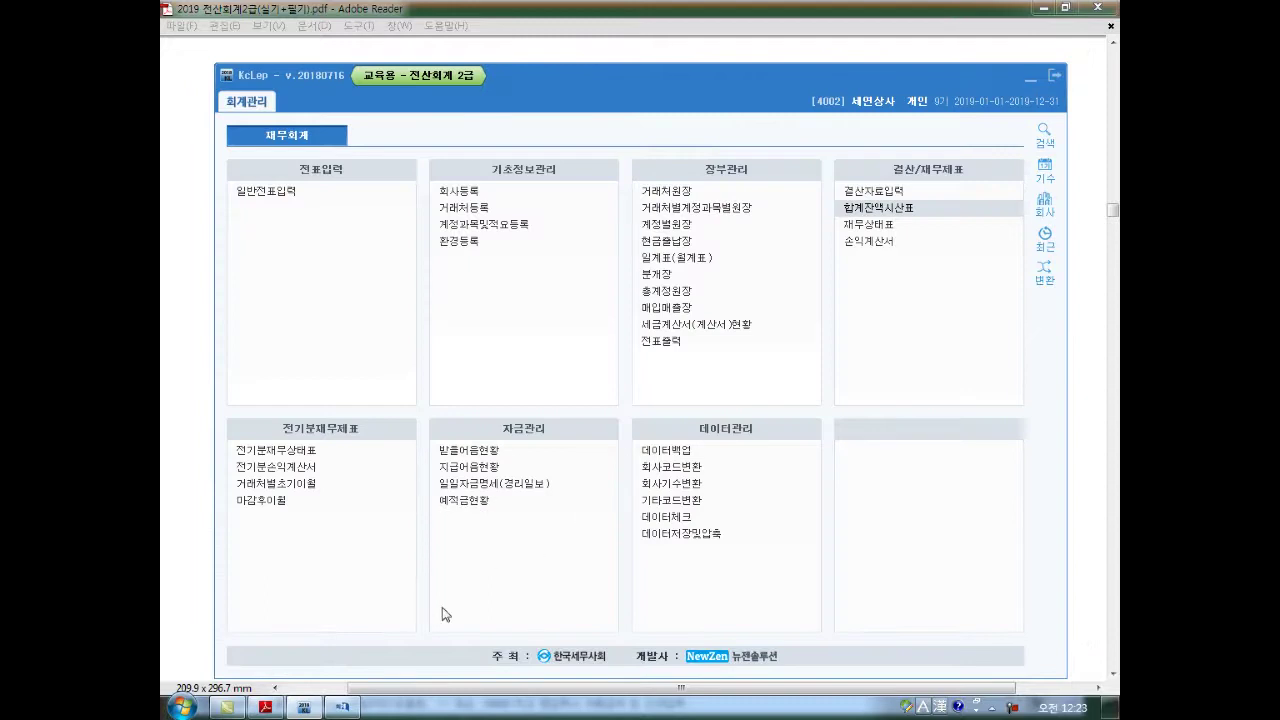
{"action": "left_click", "coordinate": [342, 707]}
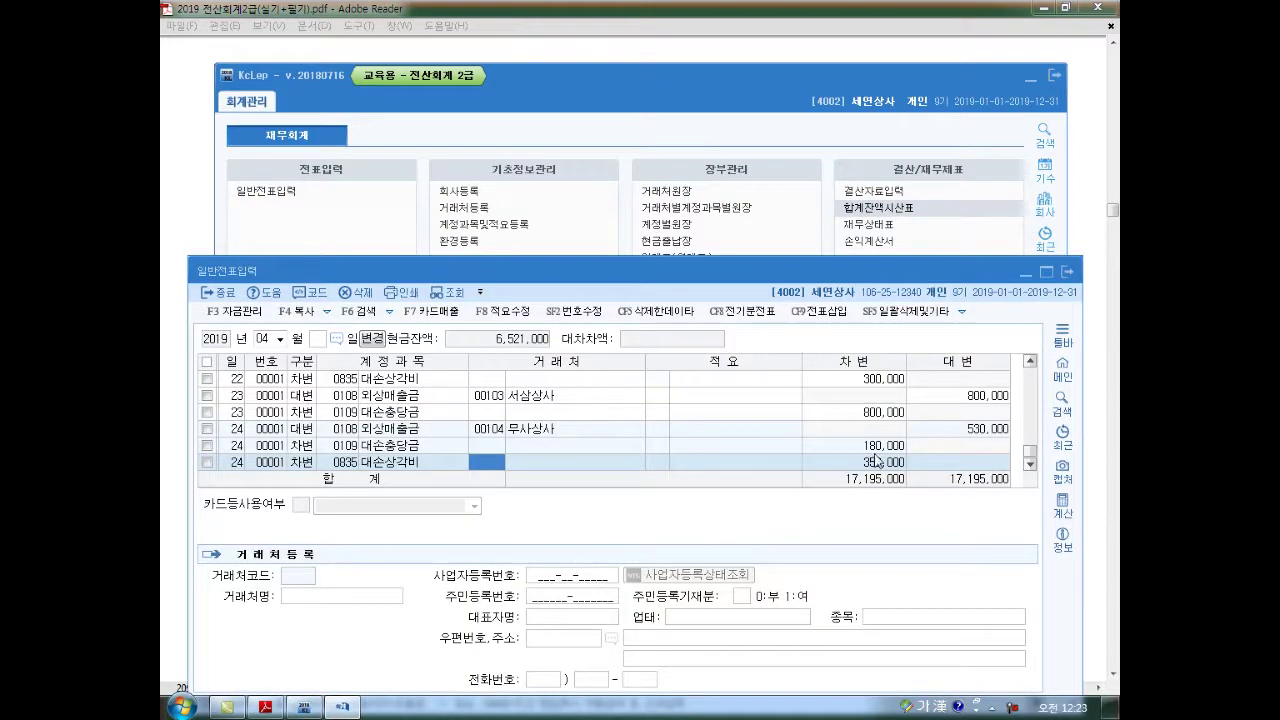
{"action": "key", "text": "alt+Tab"}
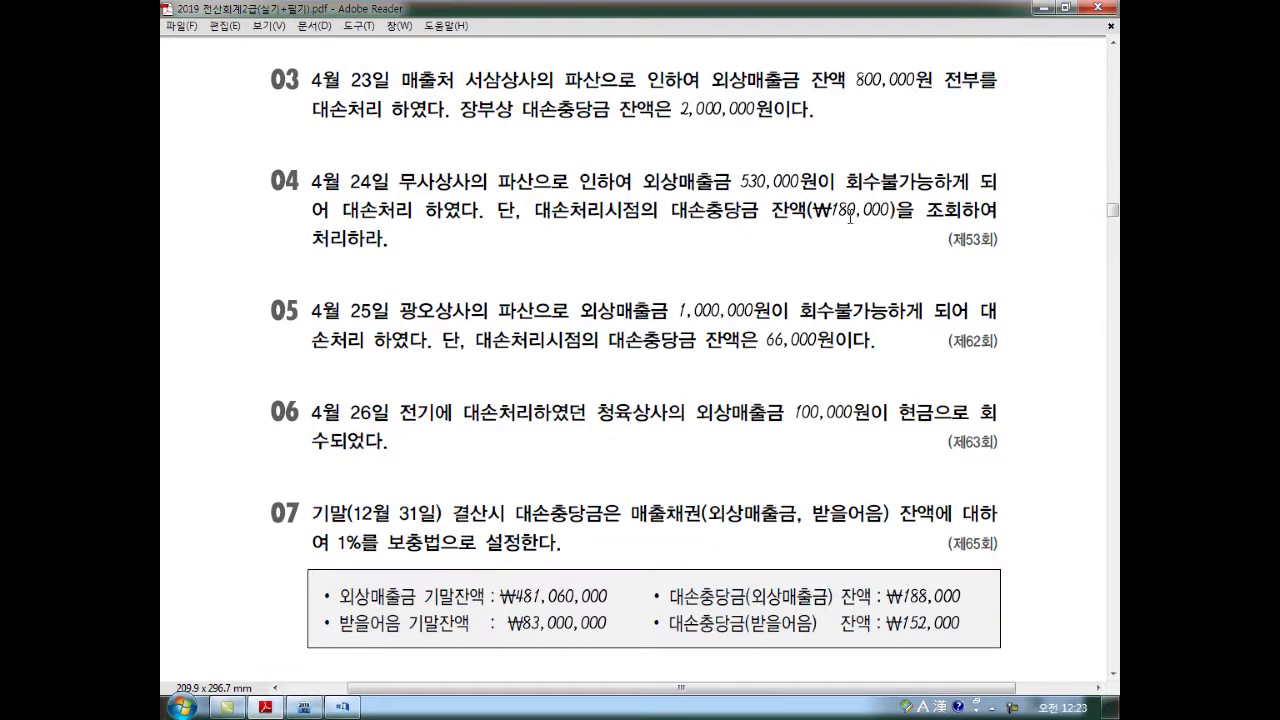
{"action": "scroll", "coordinate": [815, 308], "scroll_direction": "down", "scroll_amount": 3}
{"action": "key", "text": "alt+Tab"}
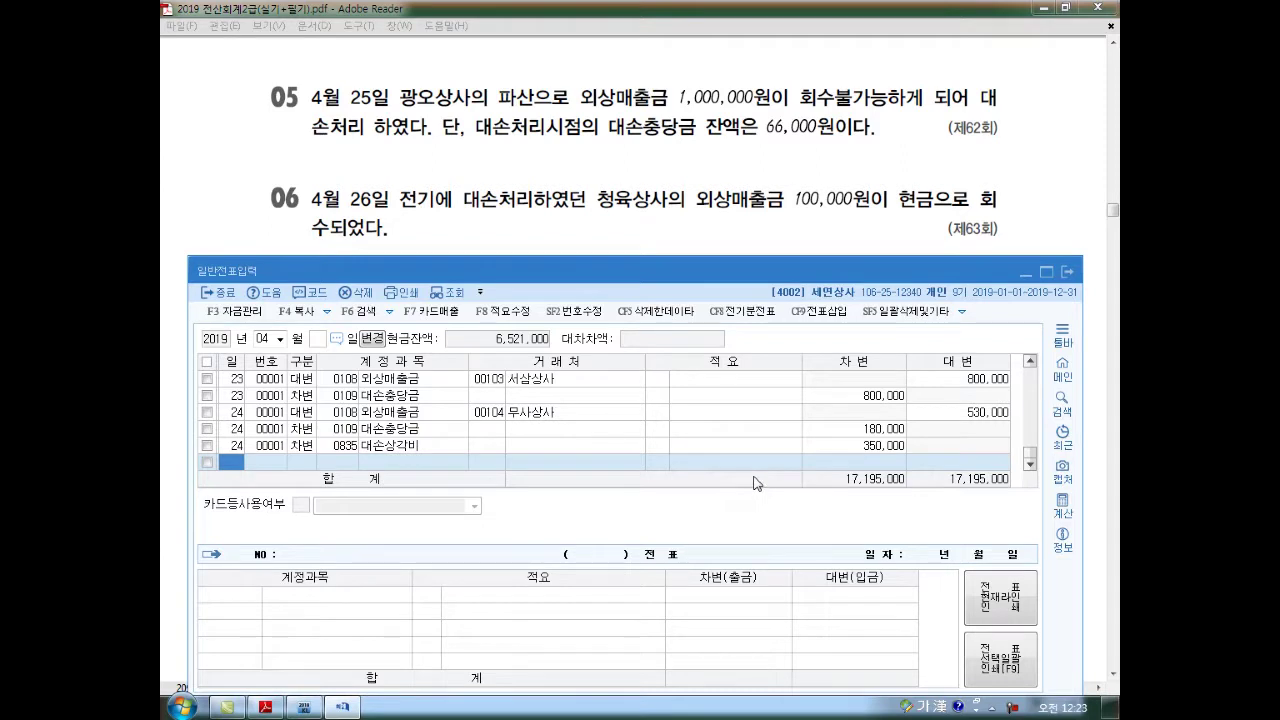
Enter an April 25 credit line to 외상매출금 (0108) for 광오상사 (00105) with an amount of 1,000,000.
{"action": "type", "text": "25"}
{"action": "key", "text": "Return"}
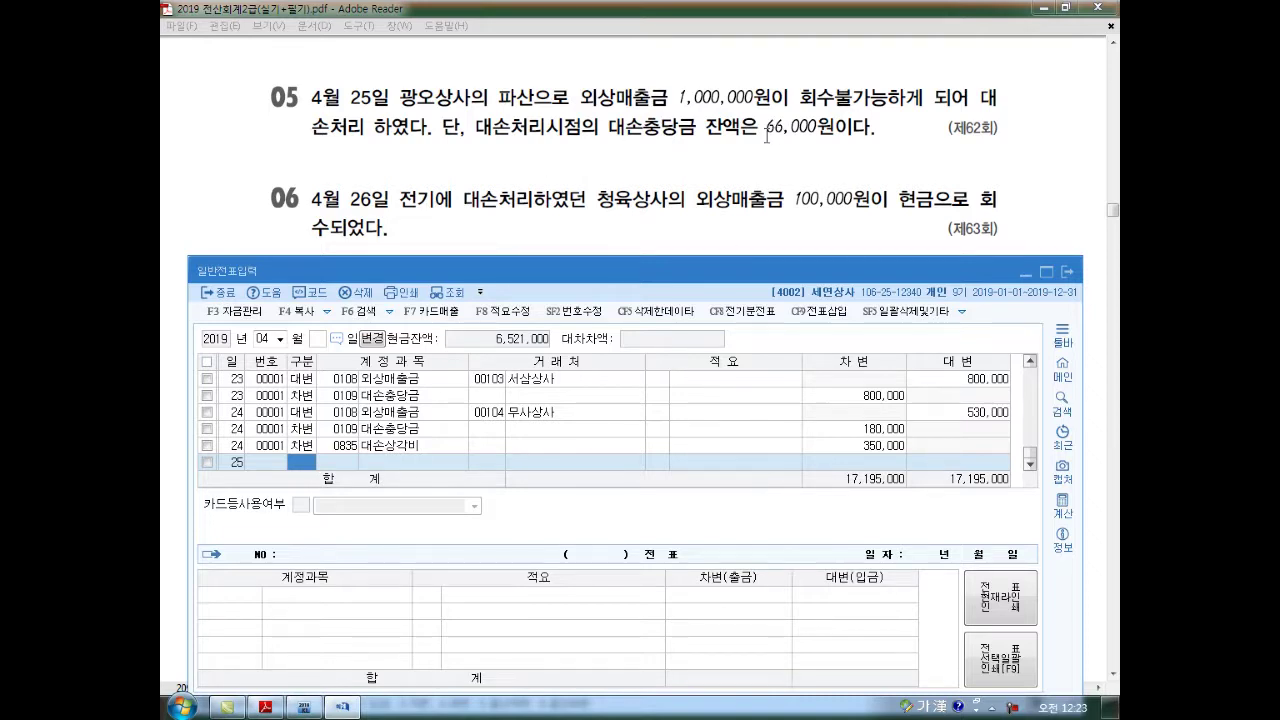
{"action": "type", "text": "4"}
{"action": "key", "text": "Return"}
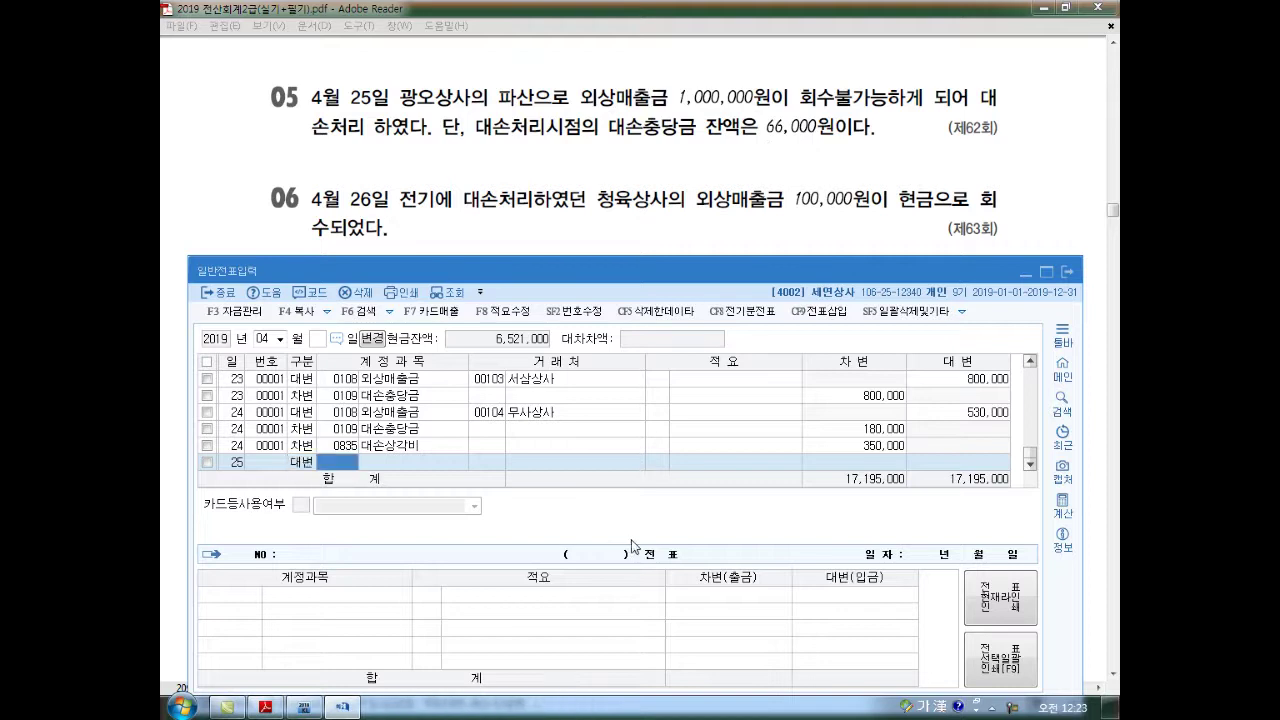
{"action": "type", "text": "108"}
{"action": "key", "text": "Return"}
{"action": "type", "text": "105"}
{"action": "key", "text": "Return"}
{"action": "key", "text": "Return"}
{"action": "type", "text": "1000"}
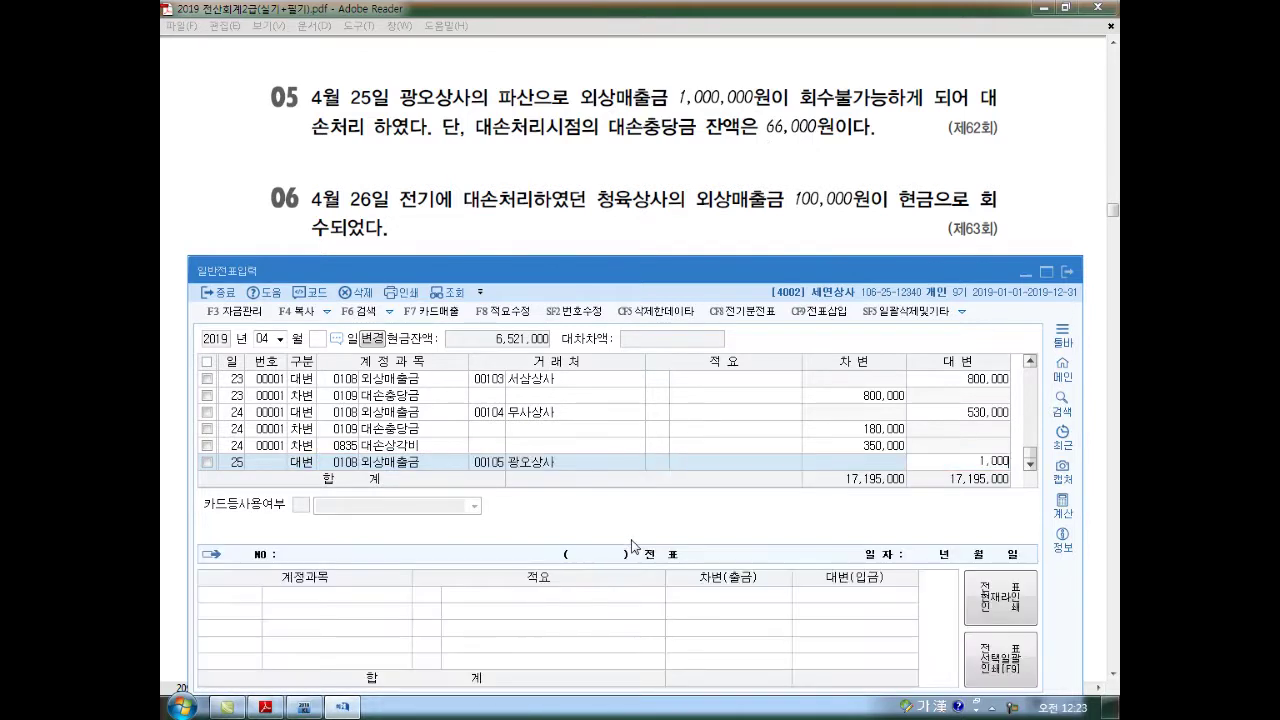
{"action": "key", "text": "Return"}
Add an April 25 debit line to 대손충당금 (0109) with an amount of 66,000.
{"action": "key", "text": "Return"}
{"action": "type", "text": "3"}
{"action": "key", "text": "Return"}
{"action": "type", "text": "109"}
{"action": "key", "text": "Return"}
{"action": "key", "text": "Return"}
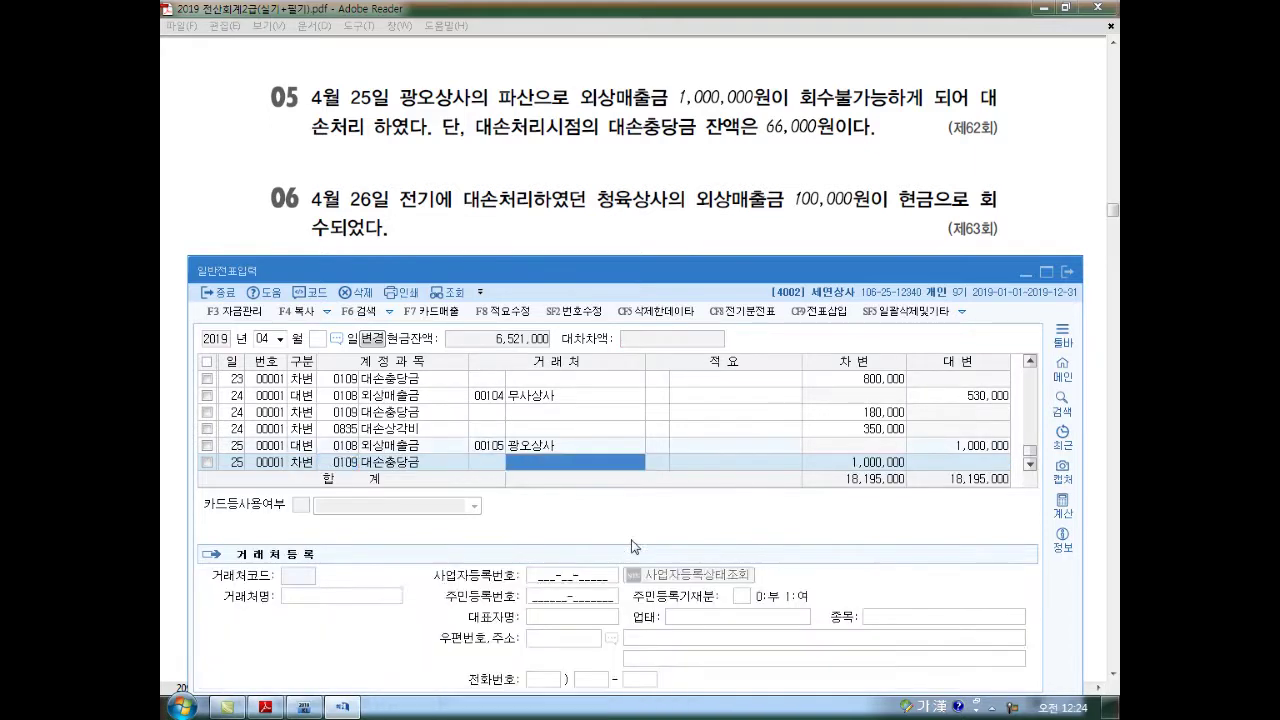
{"action": "key", "text": "Return"}
{"action": "type", "text": "6"}
{"action": "key", "text": "Return"}
{"action": "key", "text": "Return"}
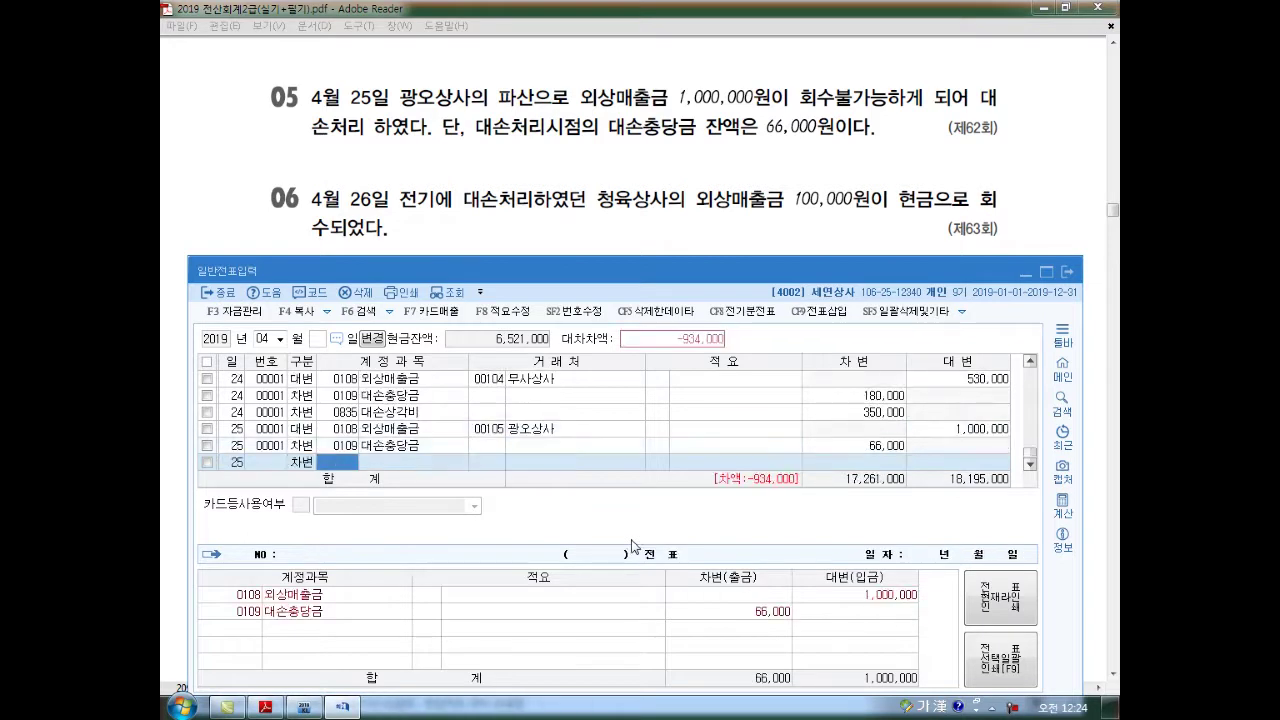
Complete the April 25 entry with a debit of 934,000 to 대손상각비 (0835).
{"action": "type", "text": "835"}
{"action": "key", "text": "Return"}
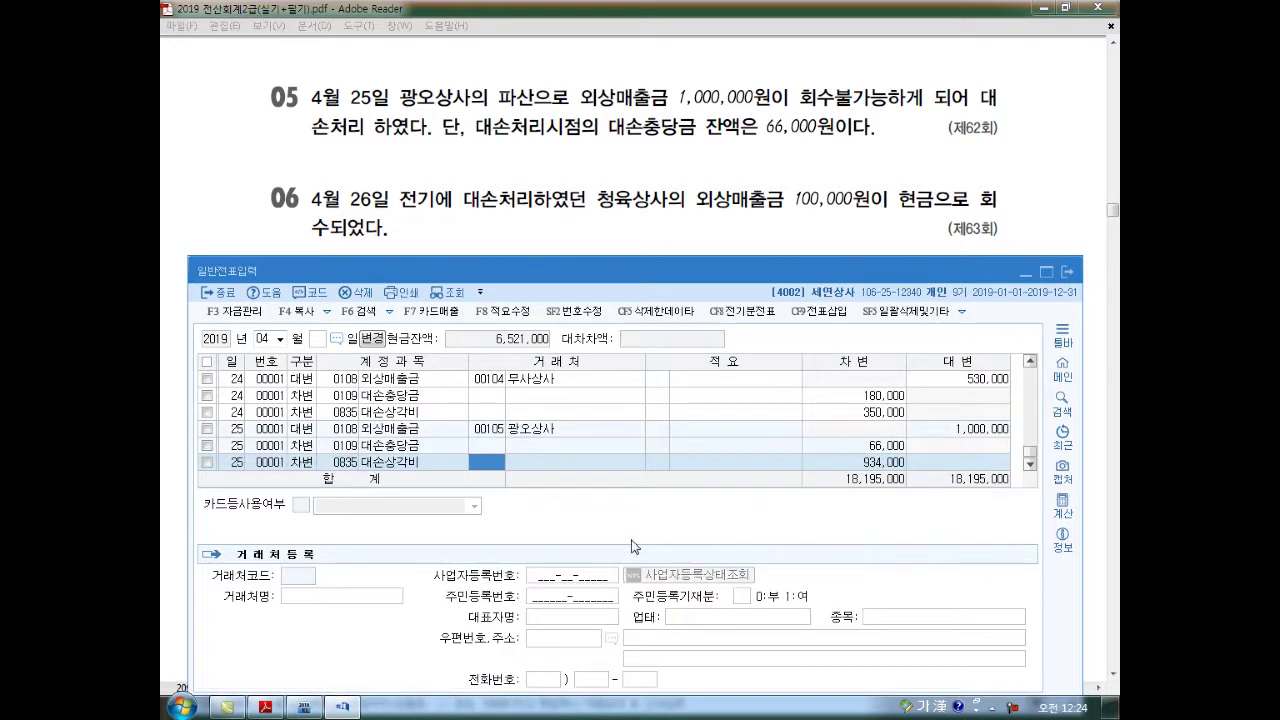
{"action": "key", "text": "Return"}
{"action": "key", "text": "Return"}
{"action": "key", "text": "Return"}
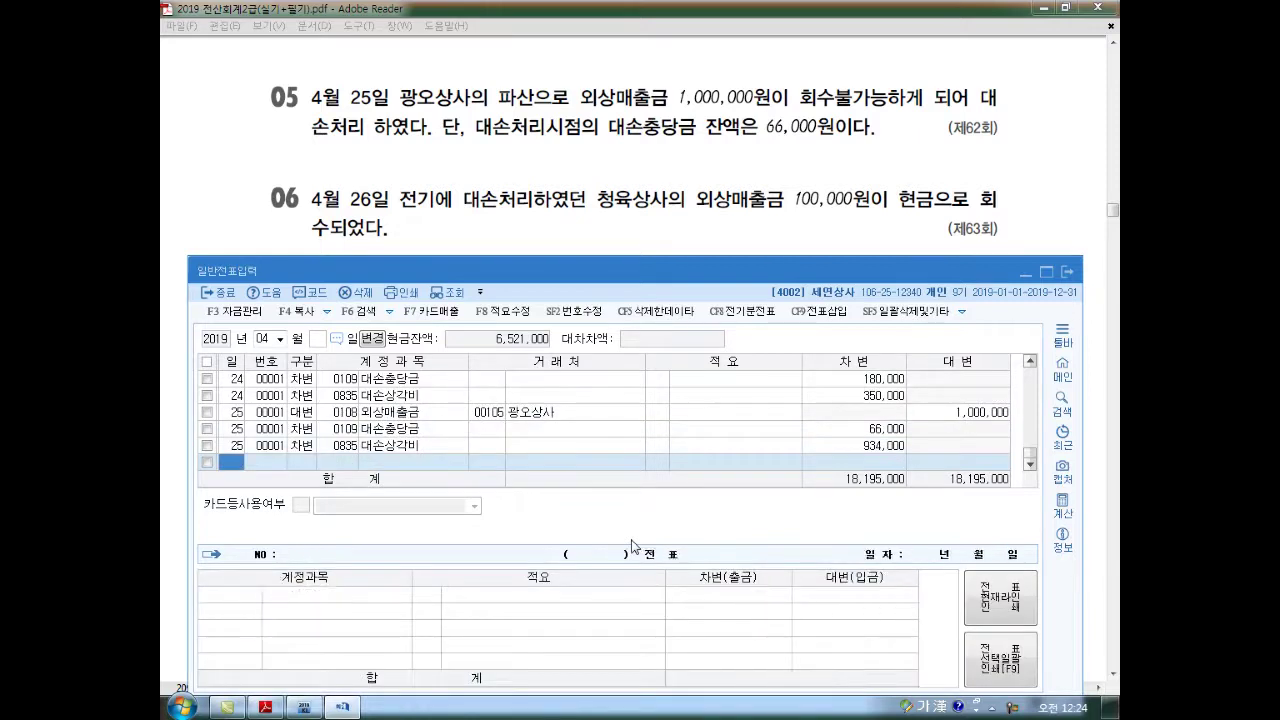
Enter an April 26 debit line to 현금 (0101) with an amount of 100,000.
{"action": "type", "text": "26"}
{"action": "key", "text": "Return"}
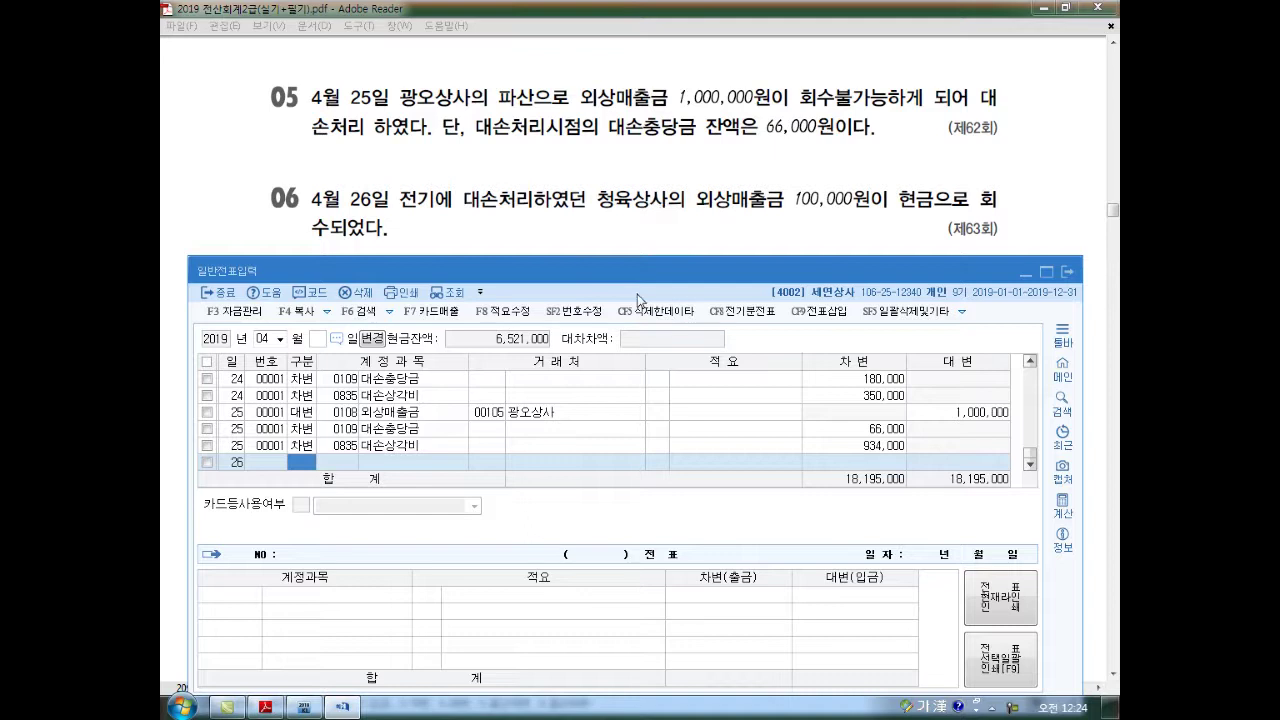
{"action": "type", "text": "3"}
{"action": "type", "text": "101"}
{"action": "key", "text": "Return"}
{"action": "key", "text": "Return"}
{"action": "type", "text": "1000000"}
{"action": "key", "text": "Return"}
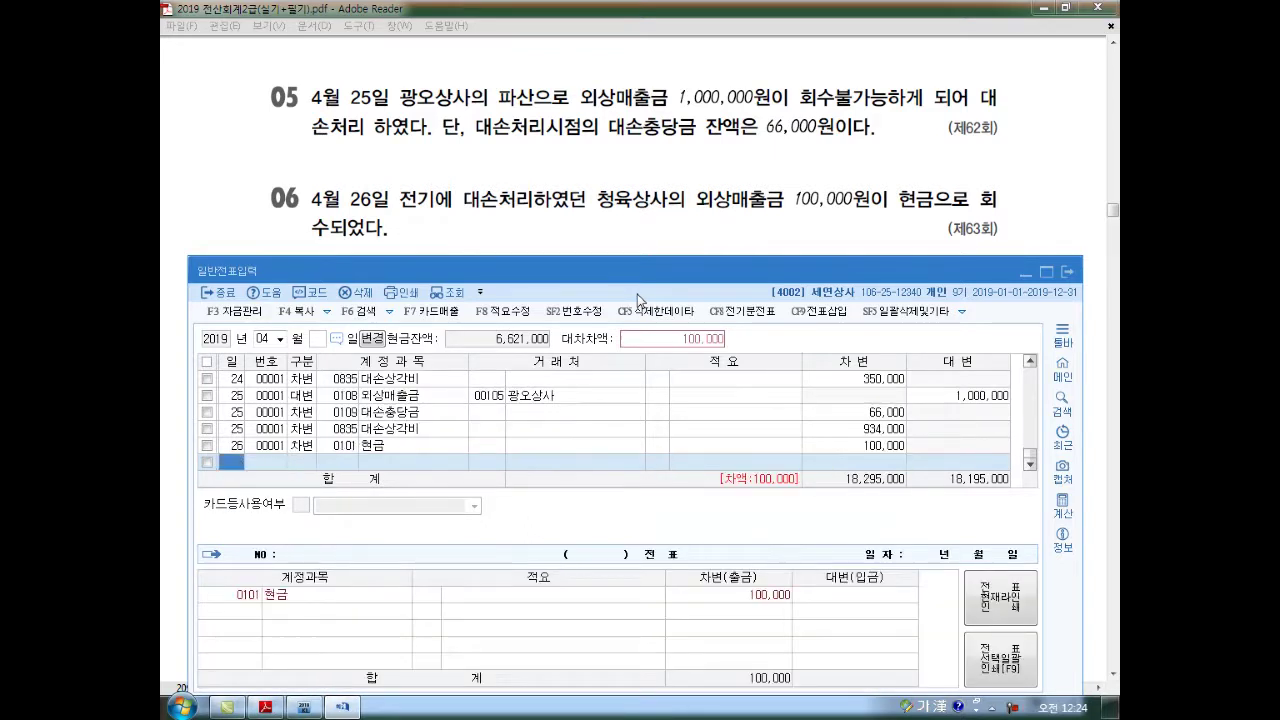
Add the April 26 credit of 100,000 to 대손충당금 (0109), picking the 외상매출금 allowance from the account code lookup.
{"action": "key", "text": "4"}
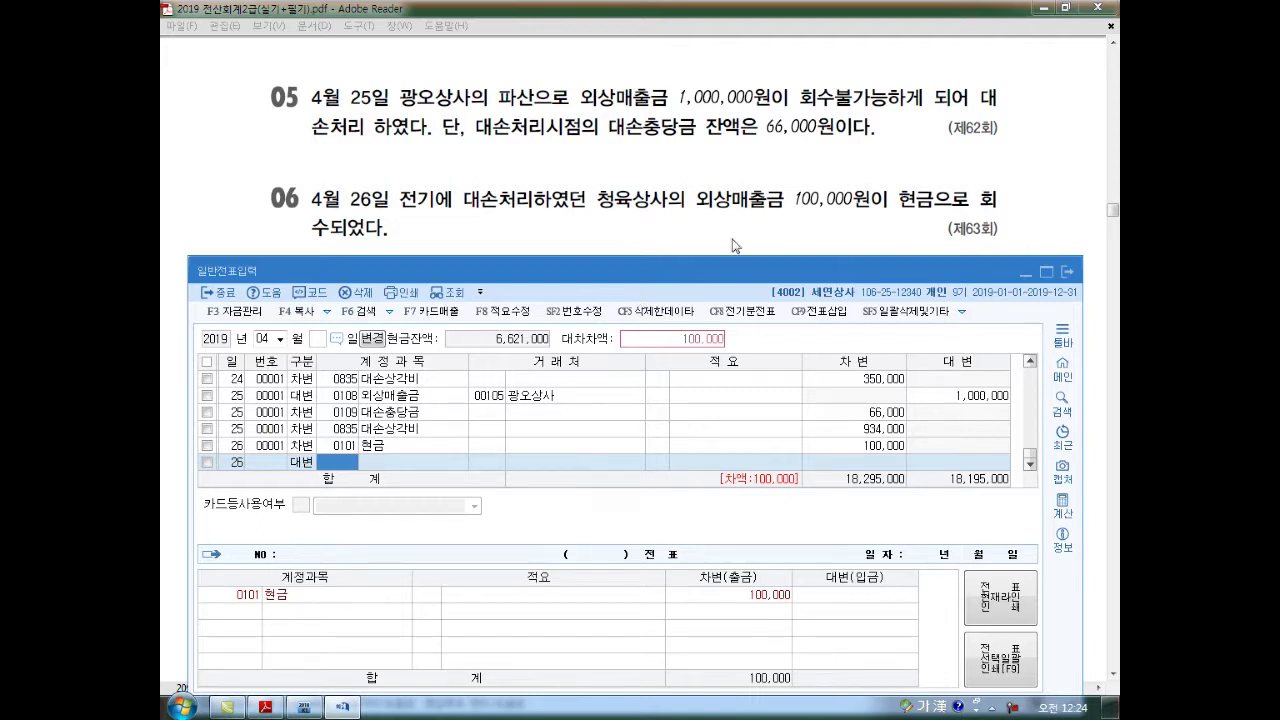
{"action": "type", "text": "109"}
{"action": "key", "text": "Return"}
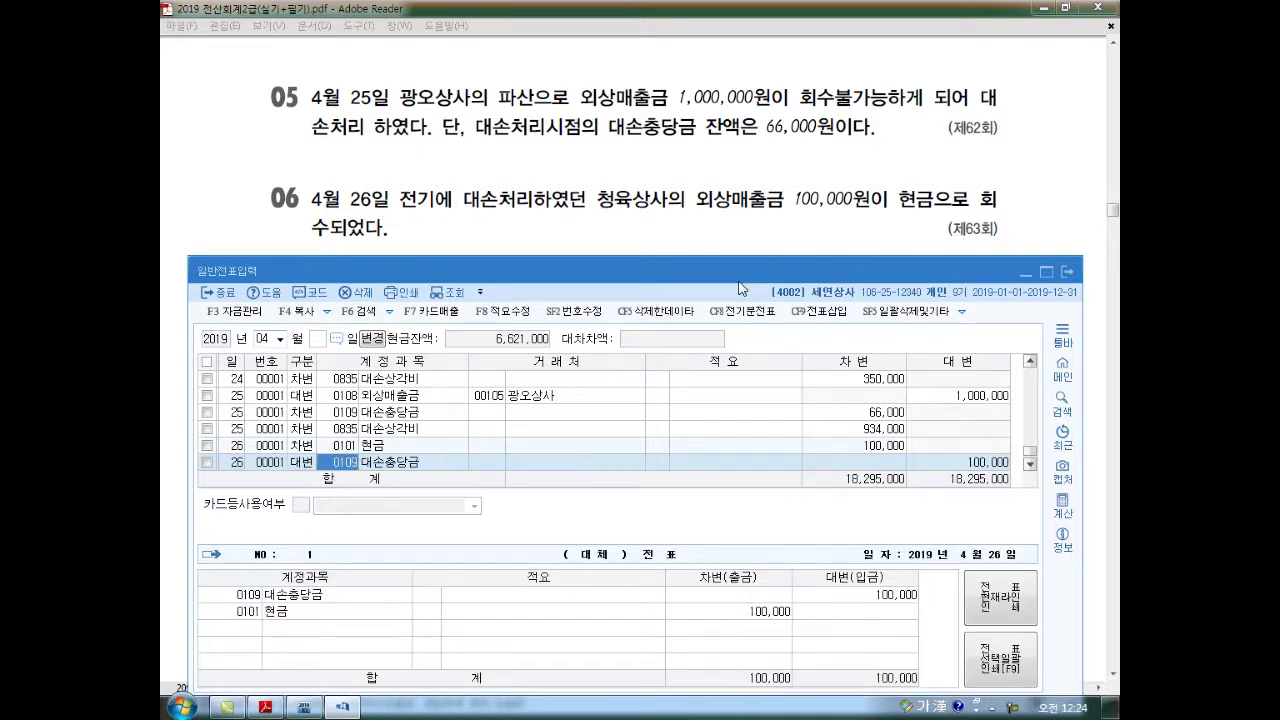
{"action": "type", "text": "대손충"}
{"action": "key", "text": "Return"}
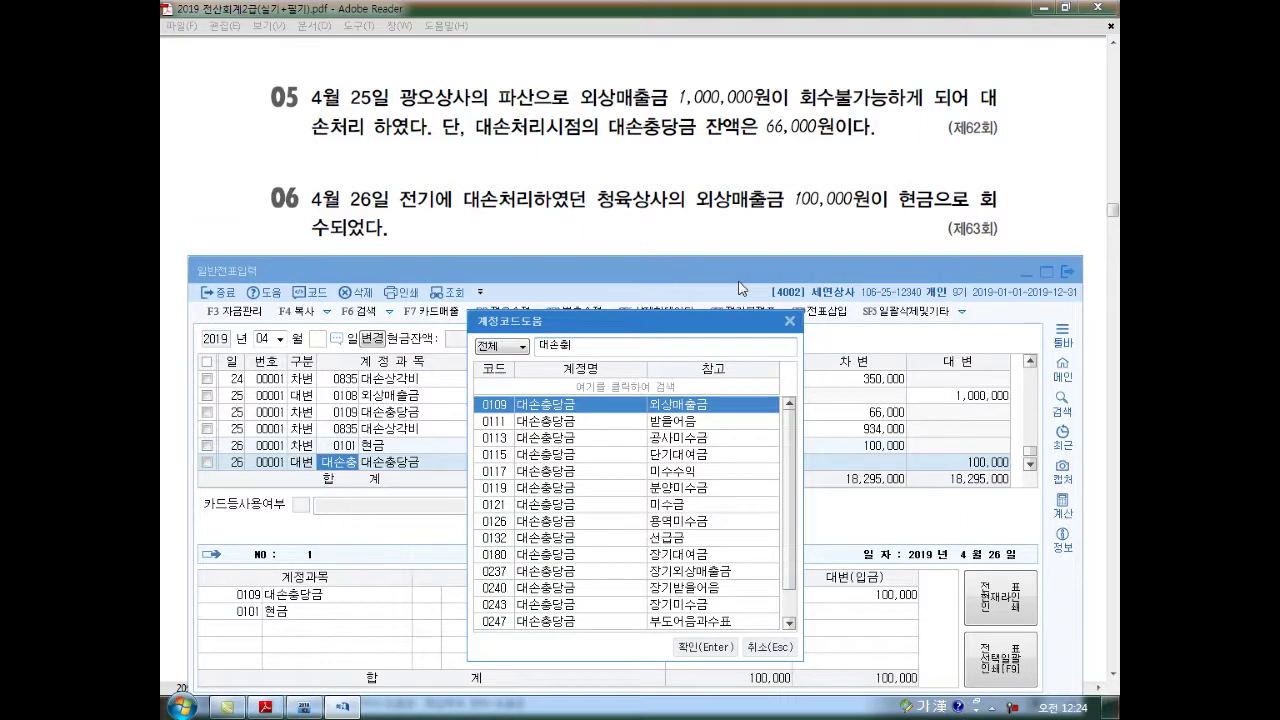
{"action": "left_click", "coordinate": [707, 647]}
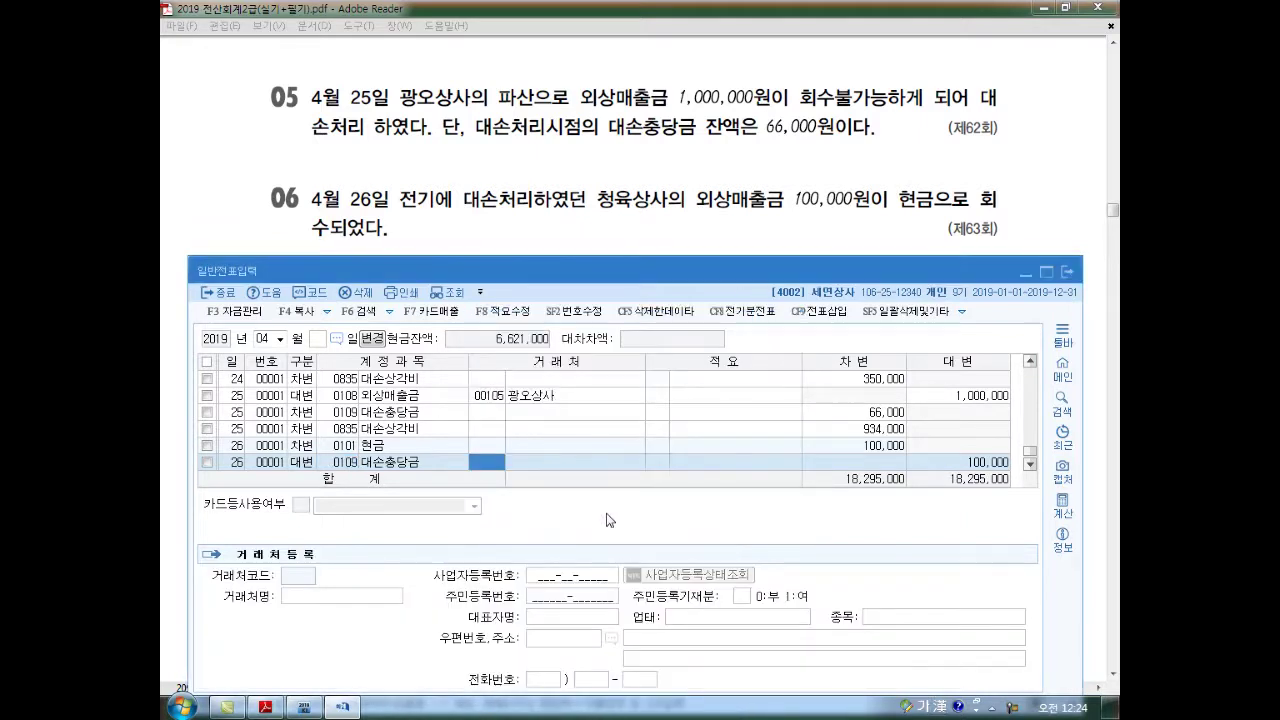
{"action": "key", "text": "Return"}
{"action": "key", "text": "Return"}
{"action": "key", "text": "Return"}
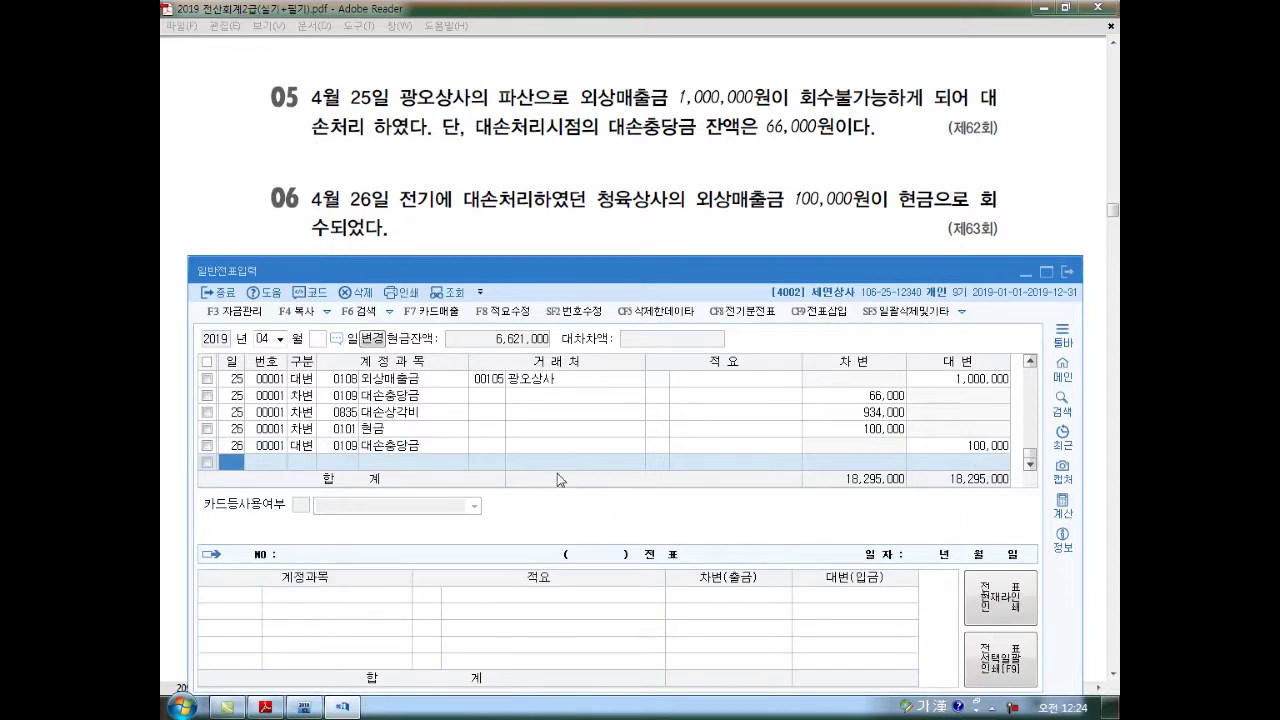
Bring up question 07, reset the voucher screen to December 31, and start a new line for that date.
{"action": "scroll", "coordinate": [558, 478], "scroll_direction": "down", "scroll_amount": 4}
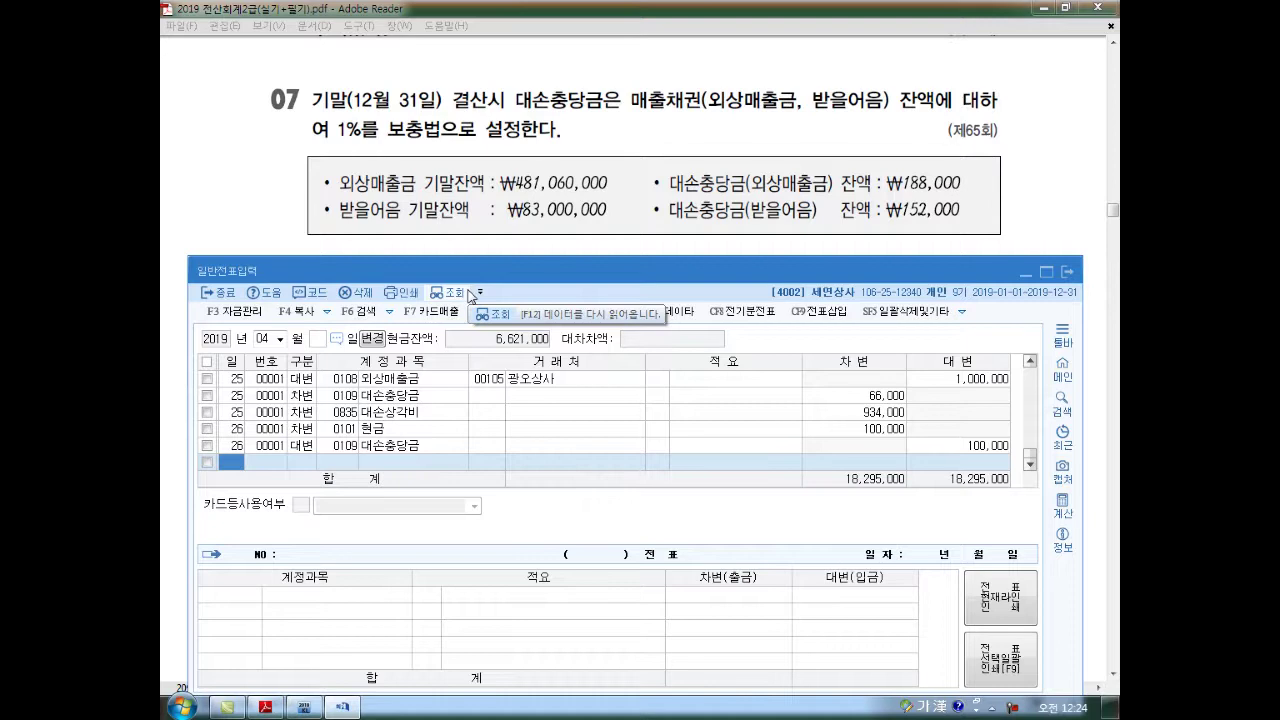
{"action": "left_click", "coordinate": [466, 293]}
{"action": "type", "text": "1"}
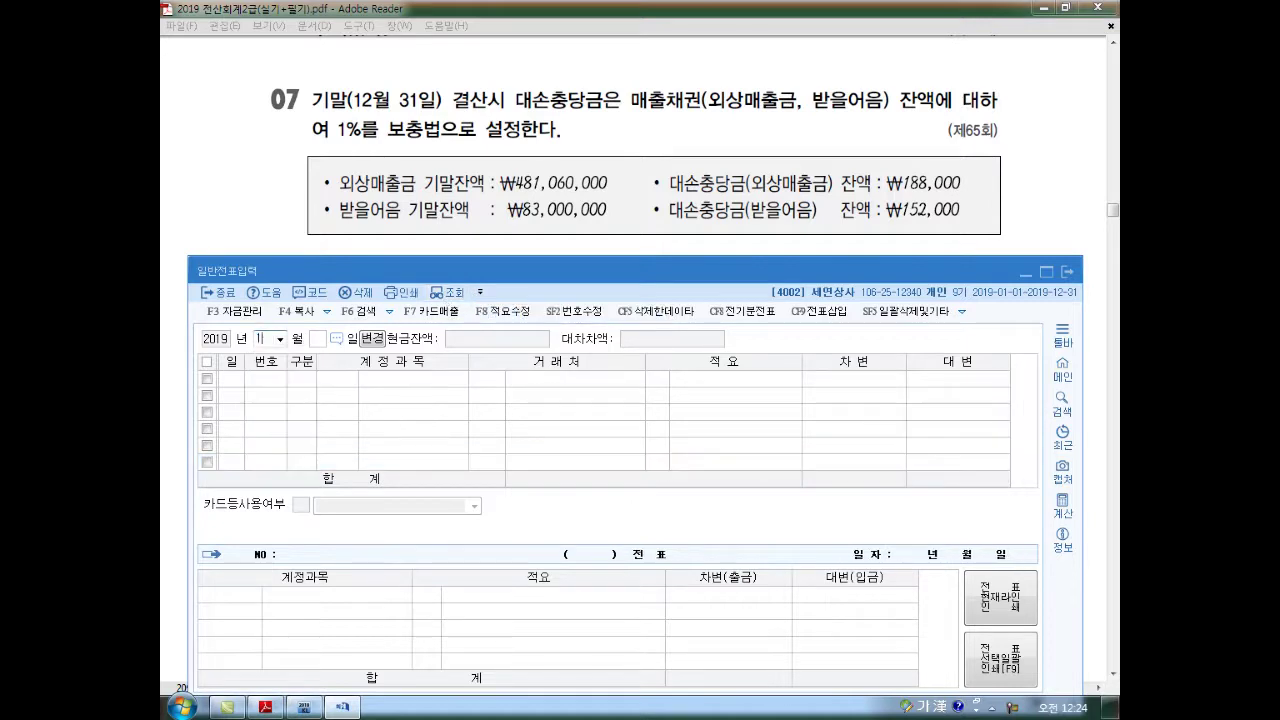
{"action": "type", "text": "2"}
{"action": "key", "text": "Return"}
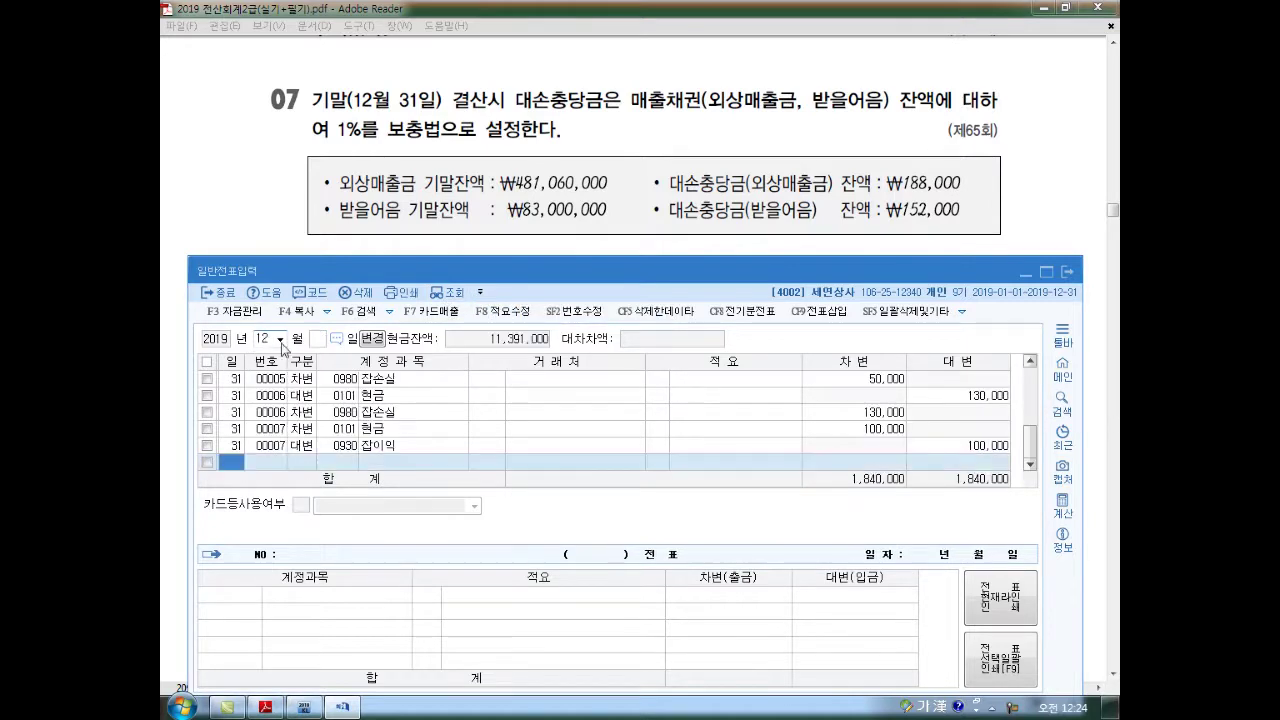
{"action": "left_click", "coordinate": [315, 341]}
{"action": "type", "text": "31"}
{"action": "key", "text": "Return"}
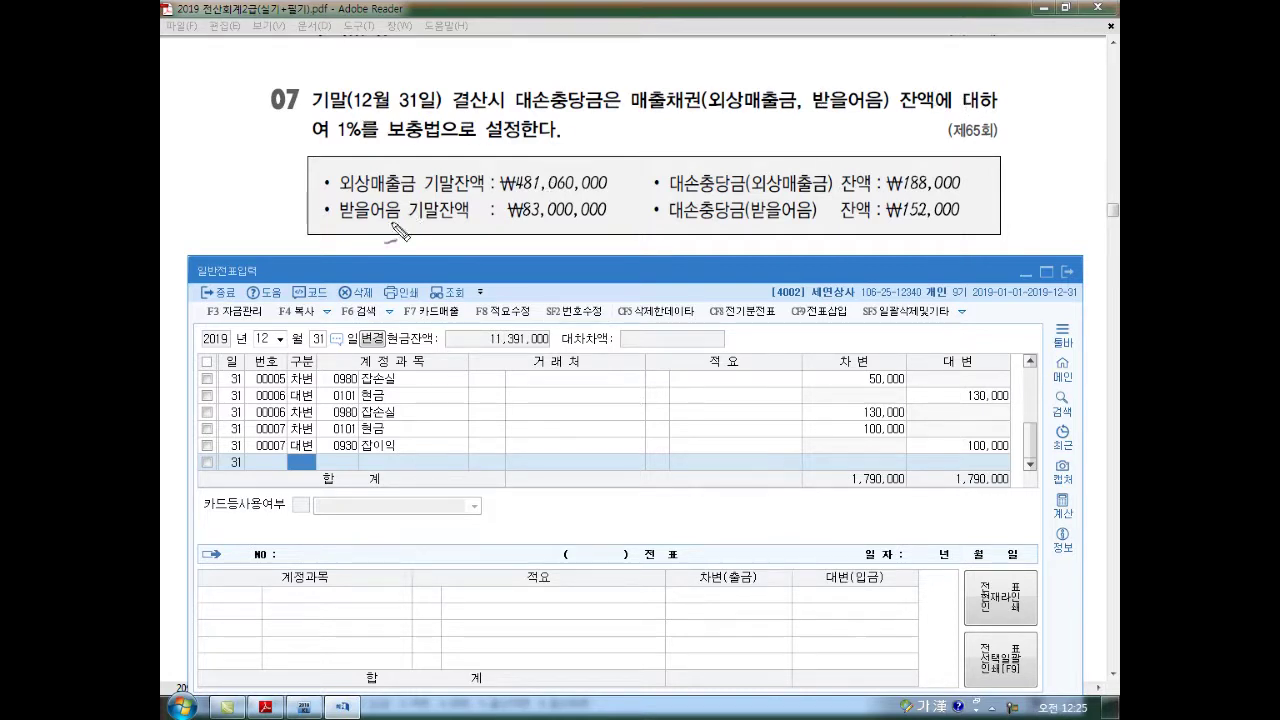
{"action": "mouse_move", "coordinate": [510, 198]}
{"action": "left_mouse_down"}
{"action": "mouse_move", "coordinate": [605, 200]}
{"action": "mouse_move", "coordinate": [612, 165]}
{"action": "mouse_move", "coordinate": [508, 185]}
{"action": "mouse_move", "coordinate": [515, 198]}
{"action": "left_mouse_up"}
{"action": "mouse_move", "coordinate": [624, 160]}
{"action": "left_mouse_down"}
{"action": "mouse_move", "coordinate": [644, 175]}
{"action": "mouse_move", "coordinate": [660, 146]}
{"action": "left_mouse_up"}
{"action": "mouse_move", "coordinate": [660, 146]}
{"action": "left_mouse_down"}
{"action": "mouse_move", "coordinate": [656, 172]}
{"action": "mouse_move", "coordinate": [708, 157]}
{"action": "mouse_move", "coordinate": [740, 112]}
{"action": "mouse_move", "coordinate": [760, 170]}
{"action": "left_mouse_up"}
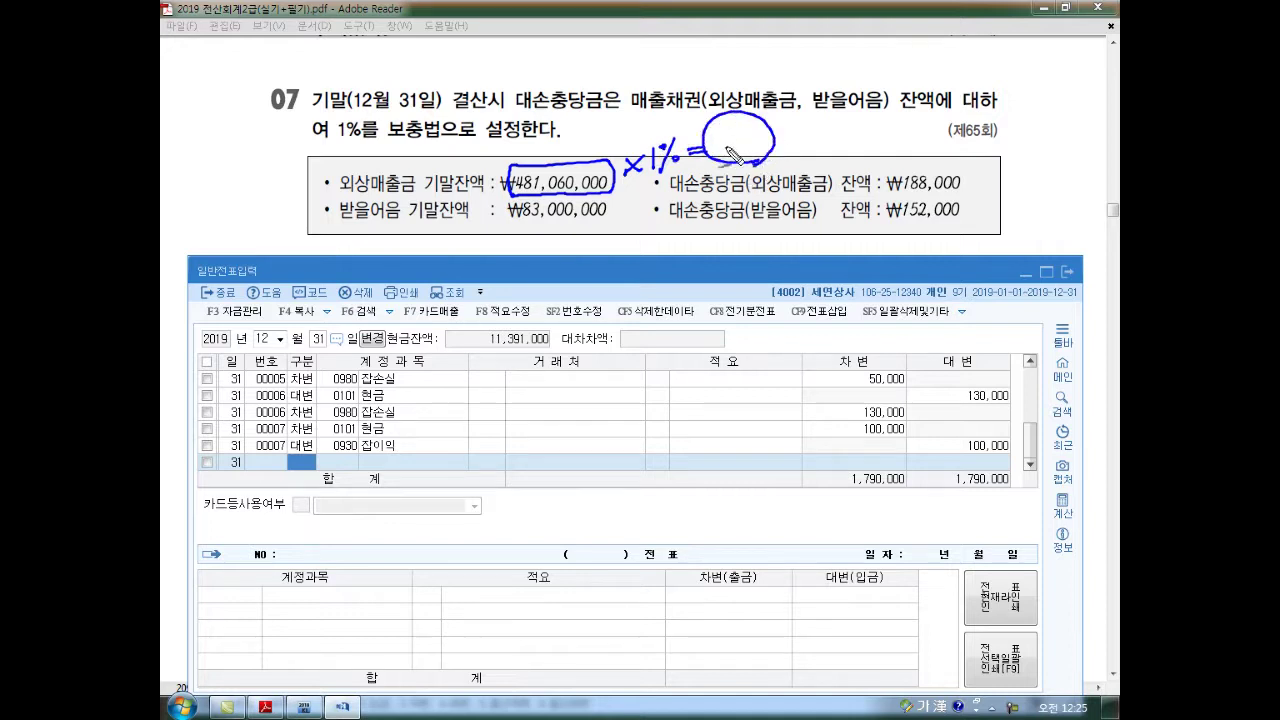
{"action": "left_click_drag", "start_coordinate": [887, 193], "coordinate": [964, 191]}
{"action": "mouse_move", "coordinate": [786, 144]}
{"action": "left_mouse_down"}
{"action": "mouse_move", "coordinate": [938, 155]}
{"action": "mouse_move", "coordinate": [897, 150]}
{"action": "mouse_move", "coordinate": [914, 146]}
{"action": "left_mouse_up"}
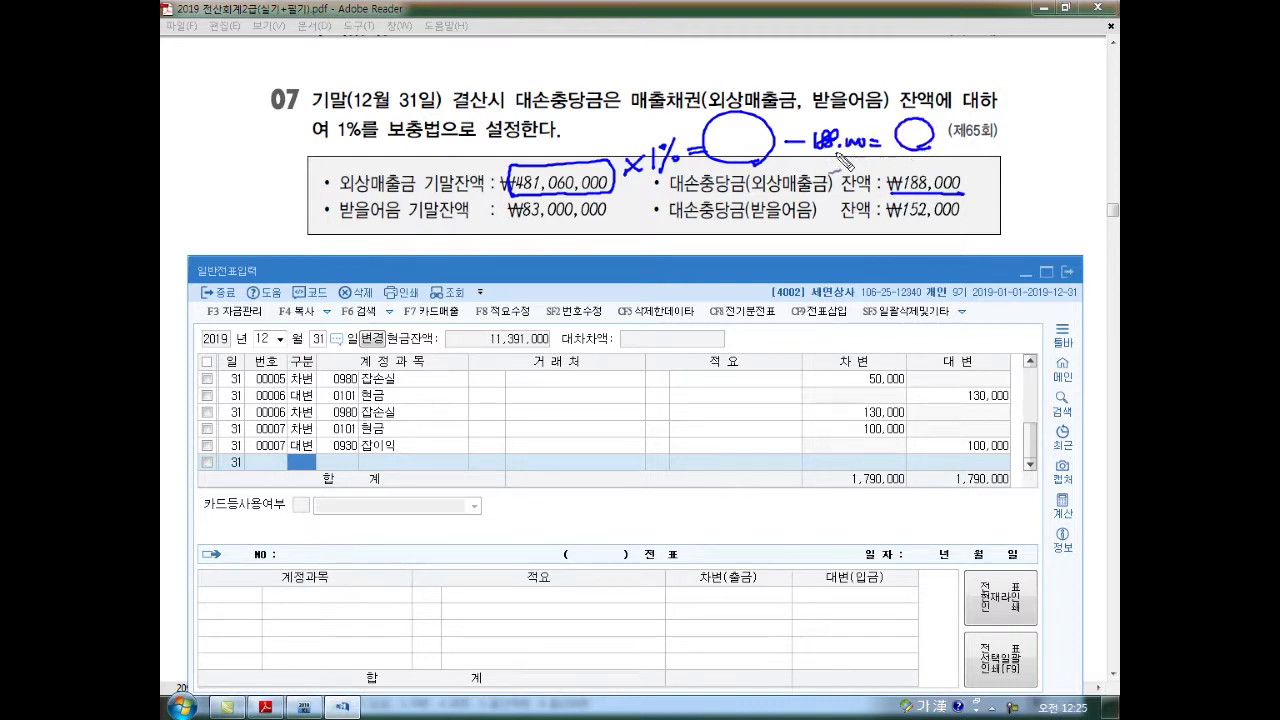
{"action": "left_click_drag", "start_coordinate": [524, 218], "coordinate": [664, 226]}
{"action": "left_click_drag", "start_coordinate": [838, 214], "coordinate": [958, 229]}
{"action": "mouse_move", "coordinate": [606, 232]}
{"action": "left_mouse_down"}
{"action": "mouse_move", "coordinate": [497, 236]}
{"action": "mouse_move", "coordinate": [570, 238]}
{"action": "mouse_move", "coordinate": [556, 266]}
{"action": "mouse_move", "coordinate": [582, 257]}
{"action": "mouse_move", "coordinate": [640, 272]}
{"action": "left_mouse_up"}
{"action": "key", "text": "Escape"}
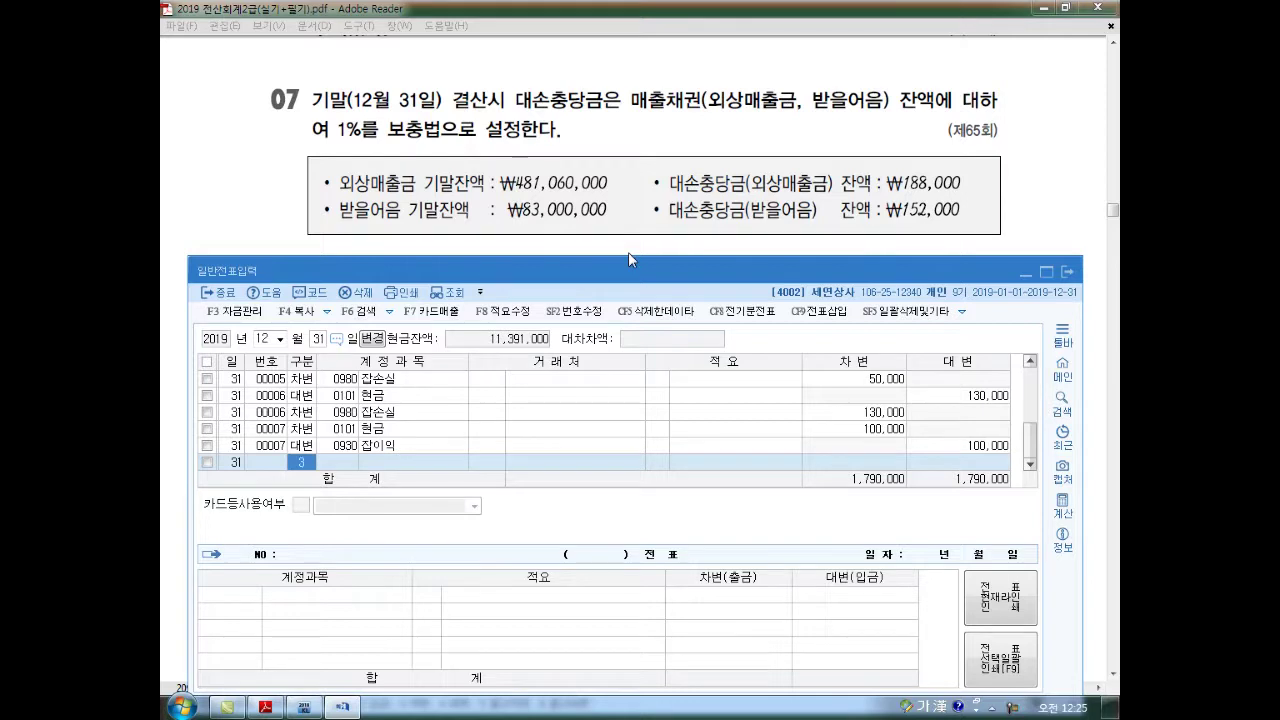
Enter the December 31 credit line to 대손충당금 (0109) with an amount of 4,622,600.
{"action": "type", "text": "4"}
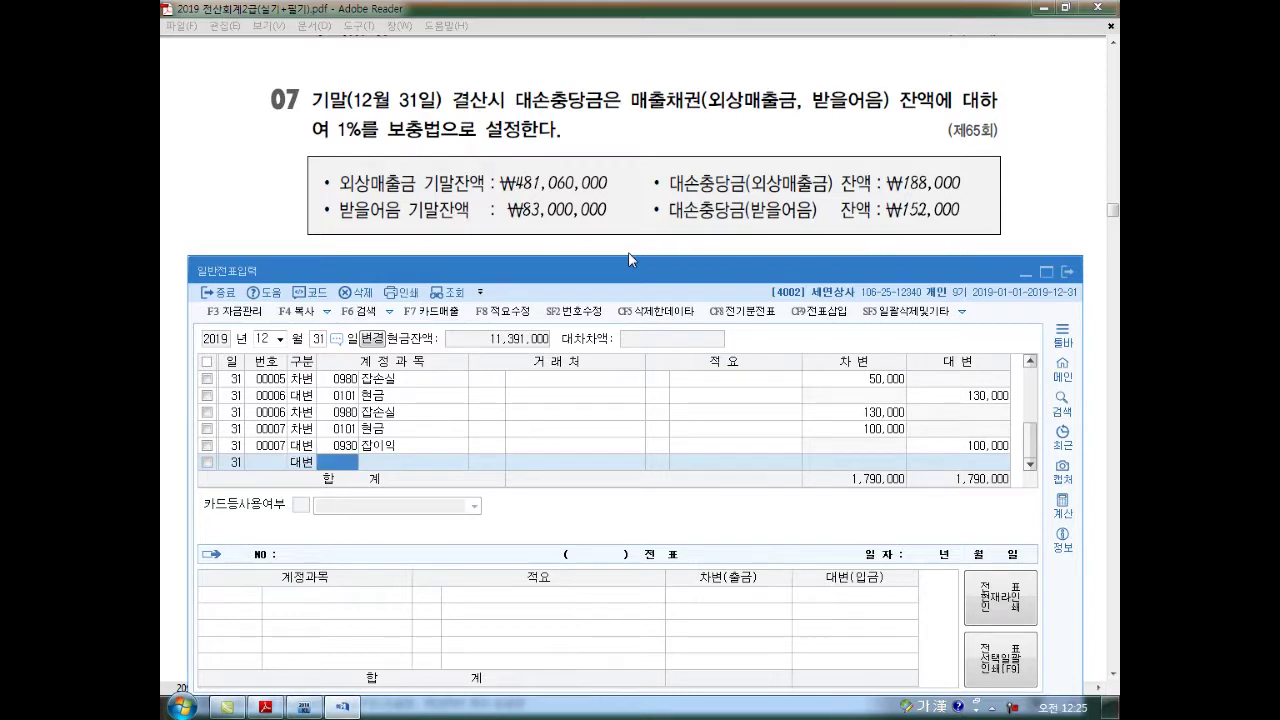
{"action": "type", "text": "109"}
{"action": "key", "text": "Return"}
{"action": "key", "text": "Return"}
{"action": "key", "text": "Return"}
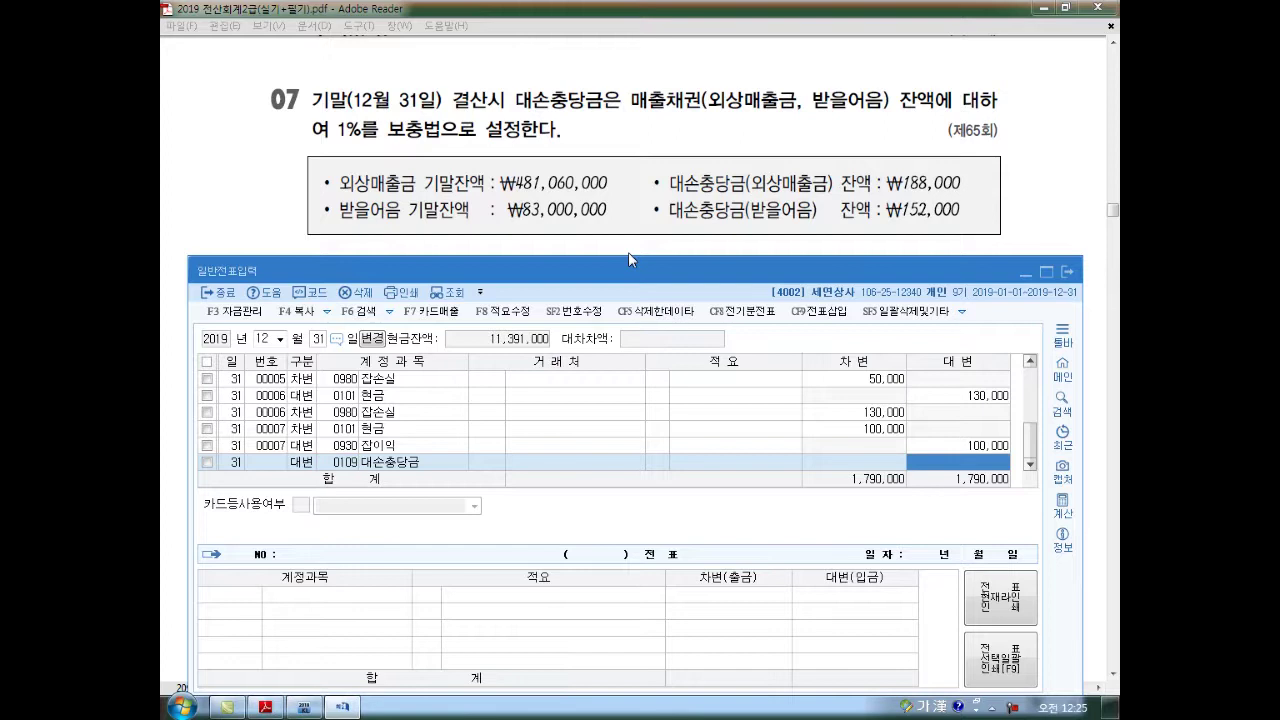
{"action": "type", "text": "462,250"}
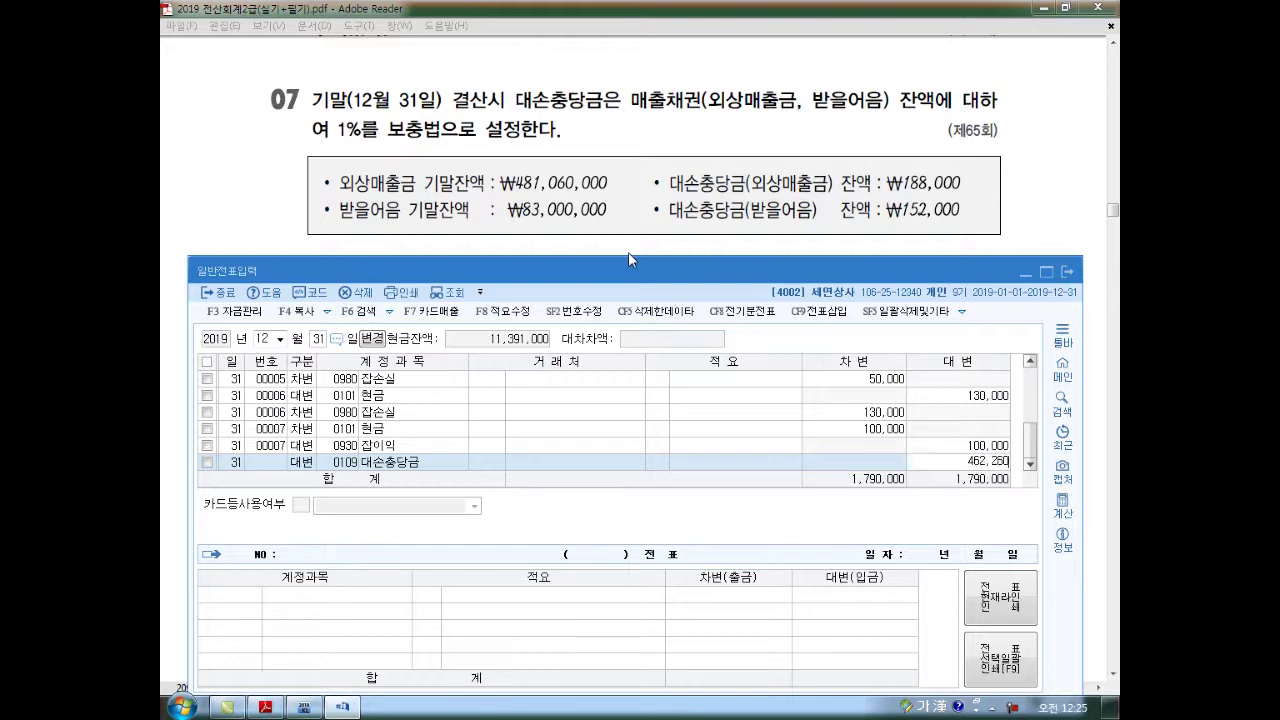
{"action": "key", "text": "Return"}
Add a second December 31 credit line to account 0110 (받을어음) with an amount of 678,000.
{"action": "type", "text": "110"}
{"action": "key", "text": "Return"}
{"action": "key", "text": "Return"}
{"action": "key", "text": "Return"}
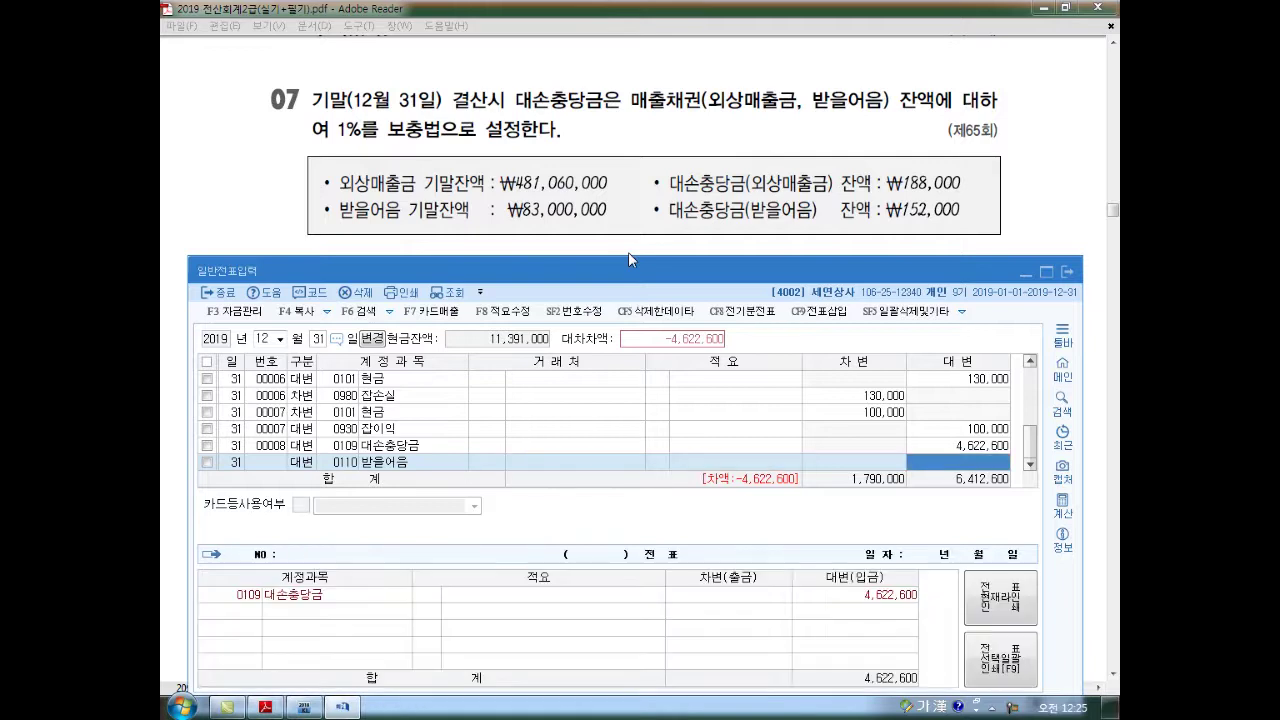
{"action": "type", "text": "57"}
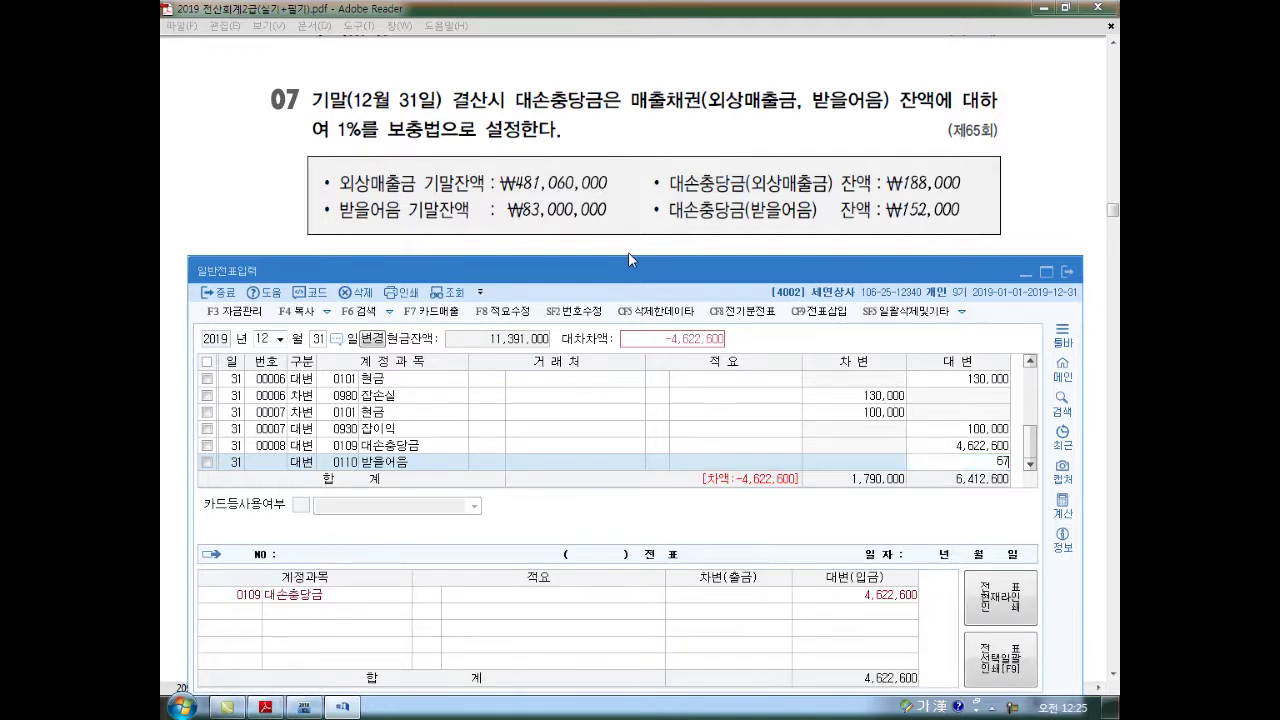
{"action": "key", "text": "Return"}
Complete the December 31 entry with a debit of 5,300,600 to 대손상각비 (0835).
{"action": "type", "text": "3"}
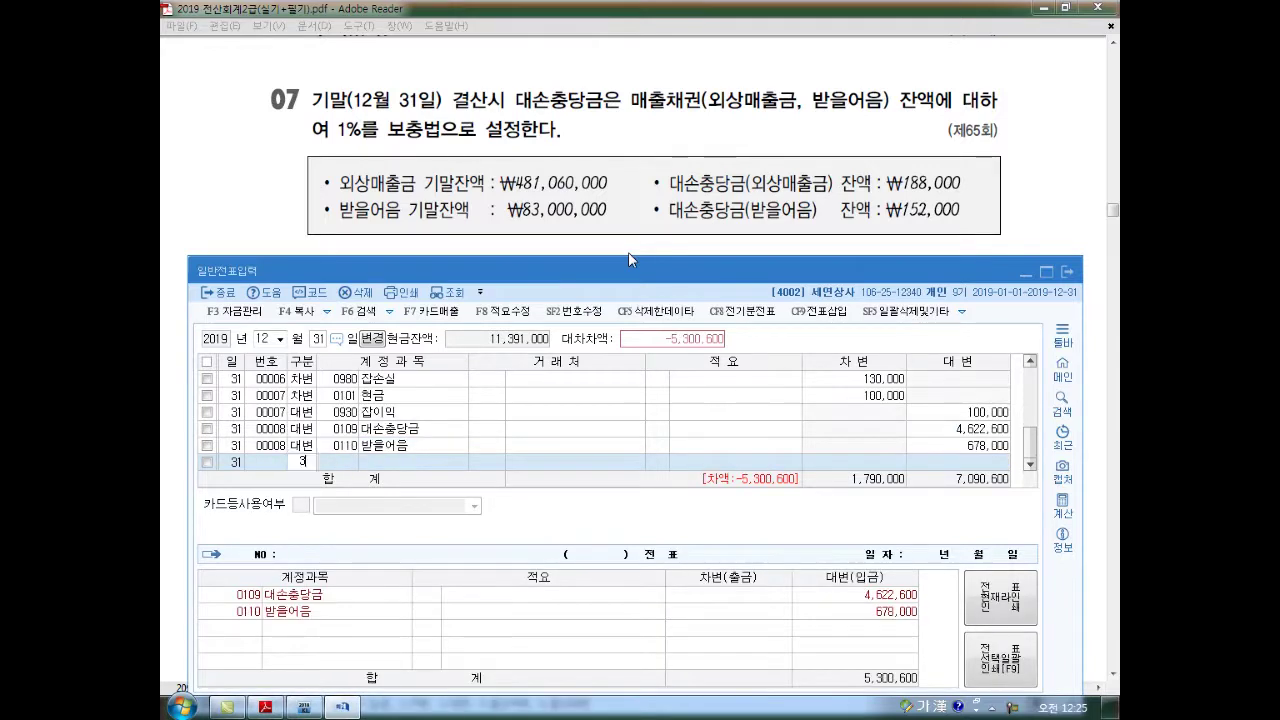
{"action": "key", "text": "Return"}
{"action": "type", "text": "835"}
{"action": "key", "text": "Return"}
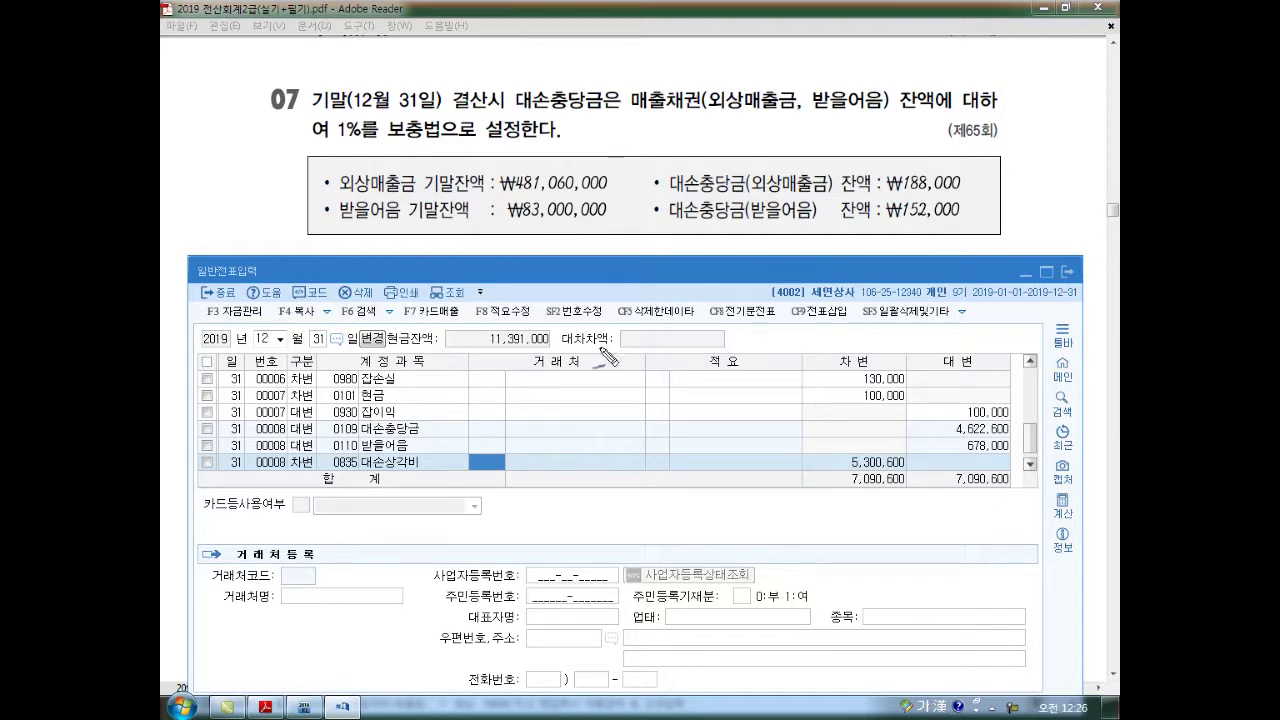
{"action": "mouse_move", "coordinate": [592, 232]}
{"action": "left_mouse_down"}
{"action": "mouse_move", "coordinate": [557, 150]}
{"action": "mouse_move", "coordinate": [600, 236]}
{"action": "left_mouse_up"}
{"action": "mouse_move", "coordinate": [935, 238]}
{"action": "left_mouse_down"}
{"action": "mouse_move", "coordinate": [860, 228]}
{"action": "mouse_move", "coordinate": [940, 232]}
{"action": "left_mouse_up"}
{"action": "left_click_drag", "start_coordinate": [755, 155], "coordinate": [784, 142]}
{"action": "left_click_drag", "start_coordinate": [733, 175], "coordinate": [612, 238]}
{"action": "left_click_drag", "start_coordinate": [645, 150], "coordinate": [786, 244]}
{"action": "mouse_move", "coordinate": [533, 197]}
{"action": "left_mouse_down"}
{"action": "mouse_move", "coordinate": [546, 195]}
{"action": "mouse_move", "coordinate": [562, 231]}
{"action": "mouse_move", "coordinate": [602, 230]}
{"action": "left_mouse_up"}
{"action": "left_click_drag", "start_coordinate": [888, 198], "coordinate": [968, 196]}
{"action": "left_click_drag", "start_coordinate": [886, 225], "coordinate": [925, 228]}
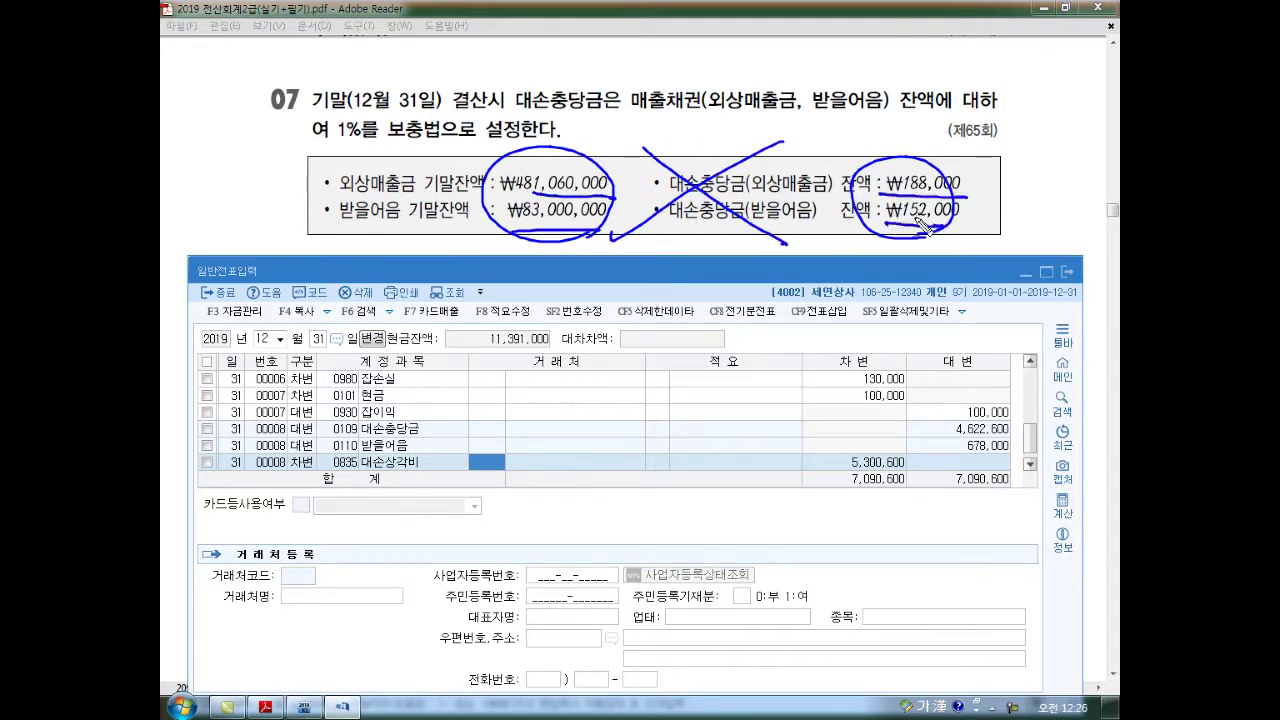
{"action": "key", "text": "Escape"}
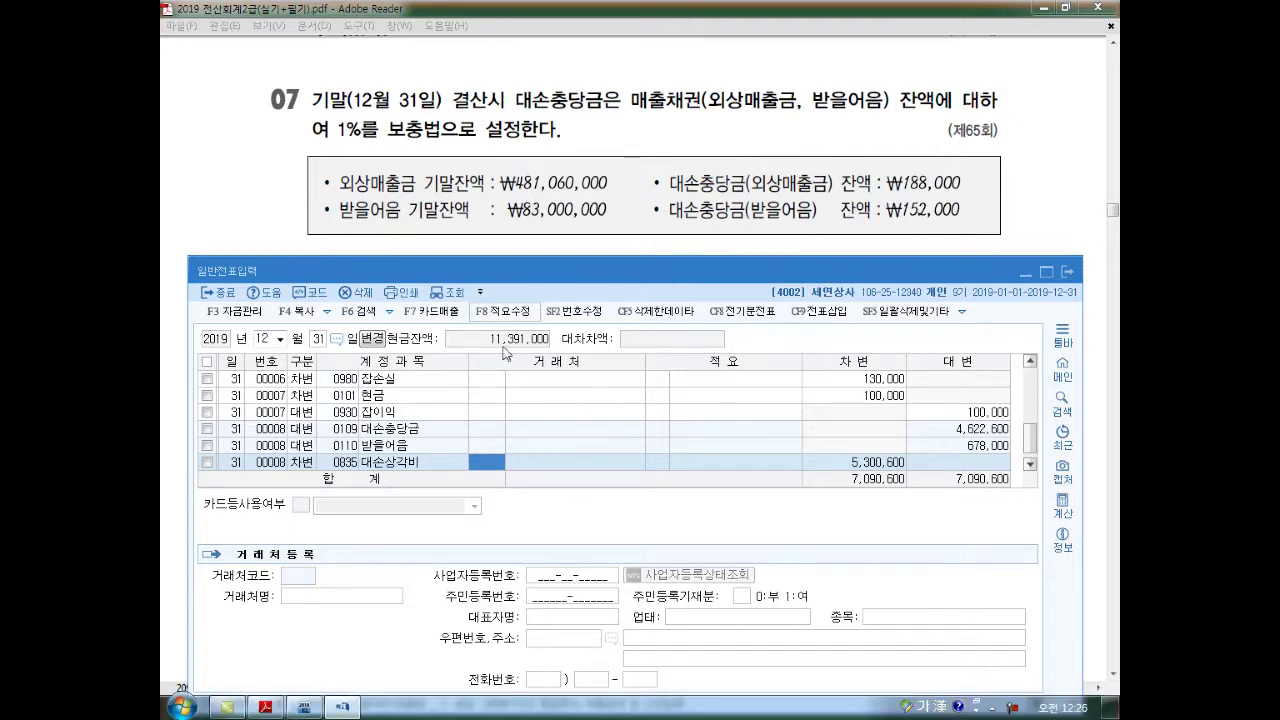
Open the 합계잔액시산표 for December 31, 2019 and examine the 외상매출금, 받을어음 and 대손충당금 balances.
{"action": "left_click", "coordinate": [343, 703]}
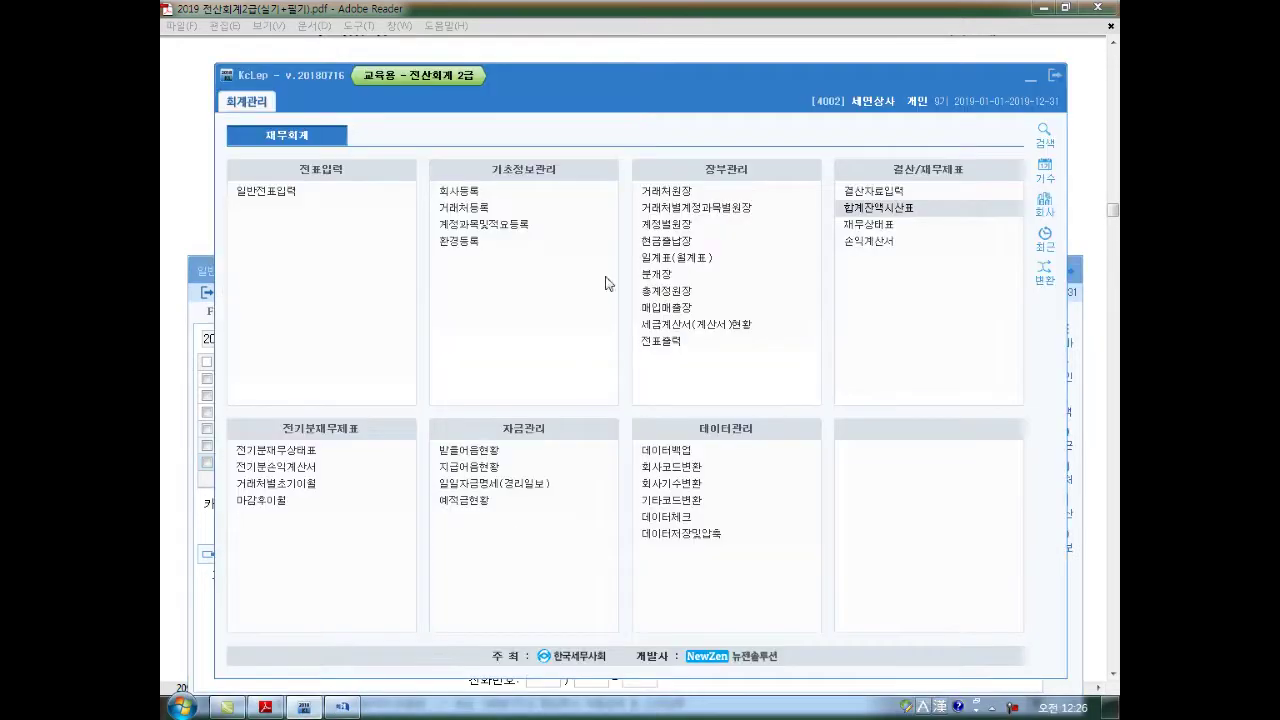
{"action": "left_click", "coordinate": [878, 210]}
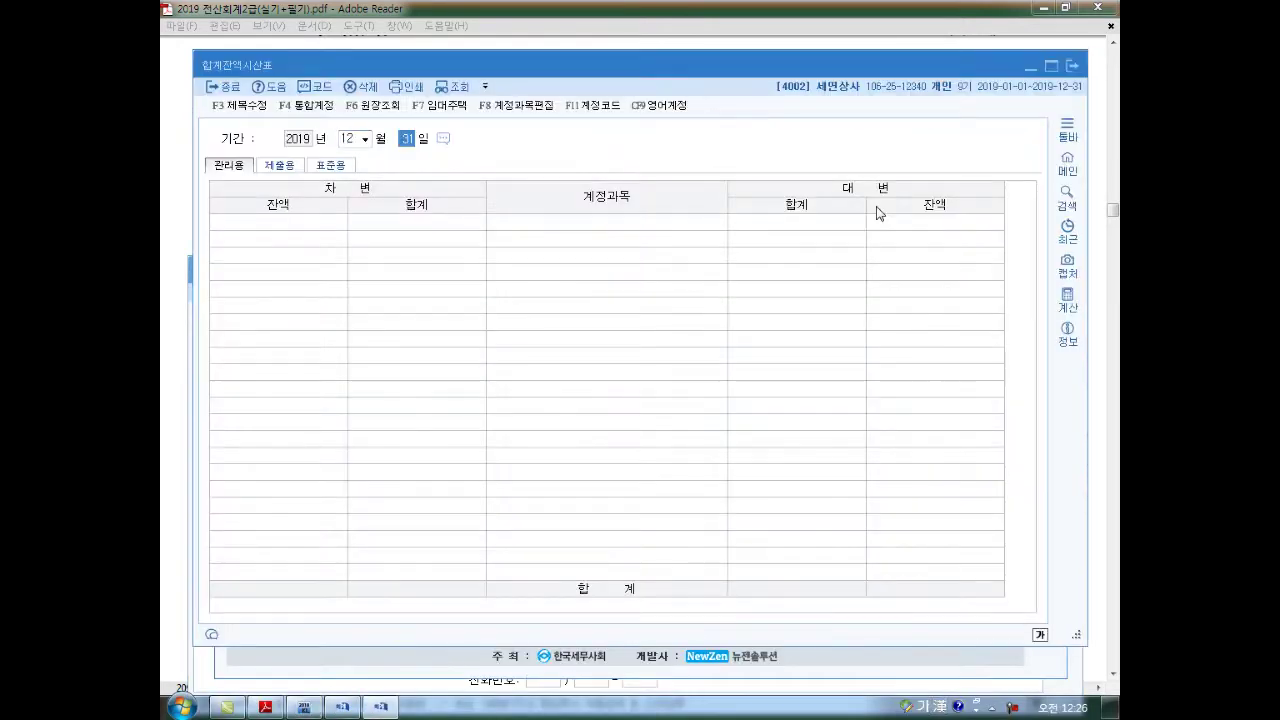
{"action": "key", "text": "Return"}
{"action": "left_click", "coordinate": [689, 356]}
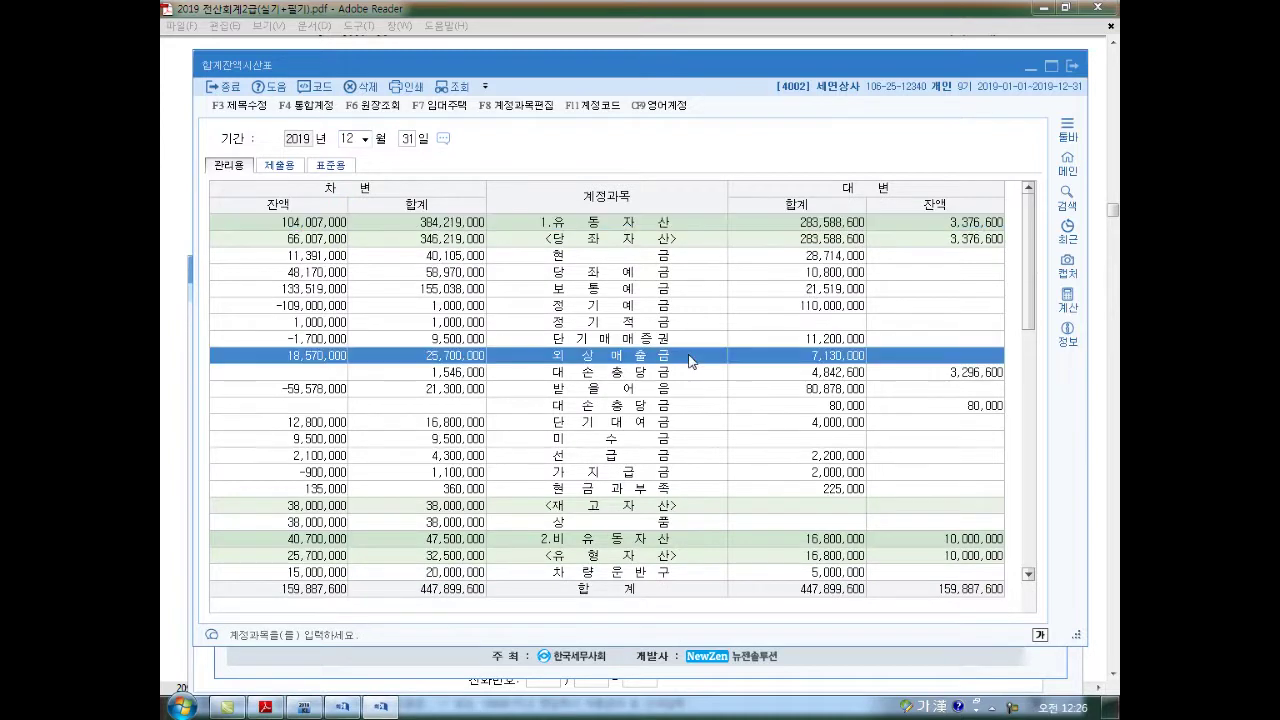
{"action": "scroll", "coordinate": [689, 360], "scroll_direction": "down", "scroll_amount": 1}
{"action": "scroll", "coordinate": [711, 386], "scroll_direction": "down", "scroll_amount": 1}
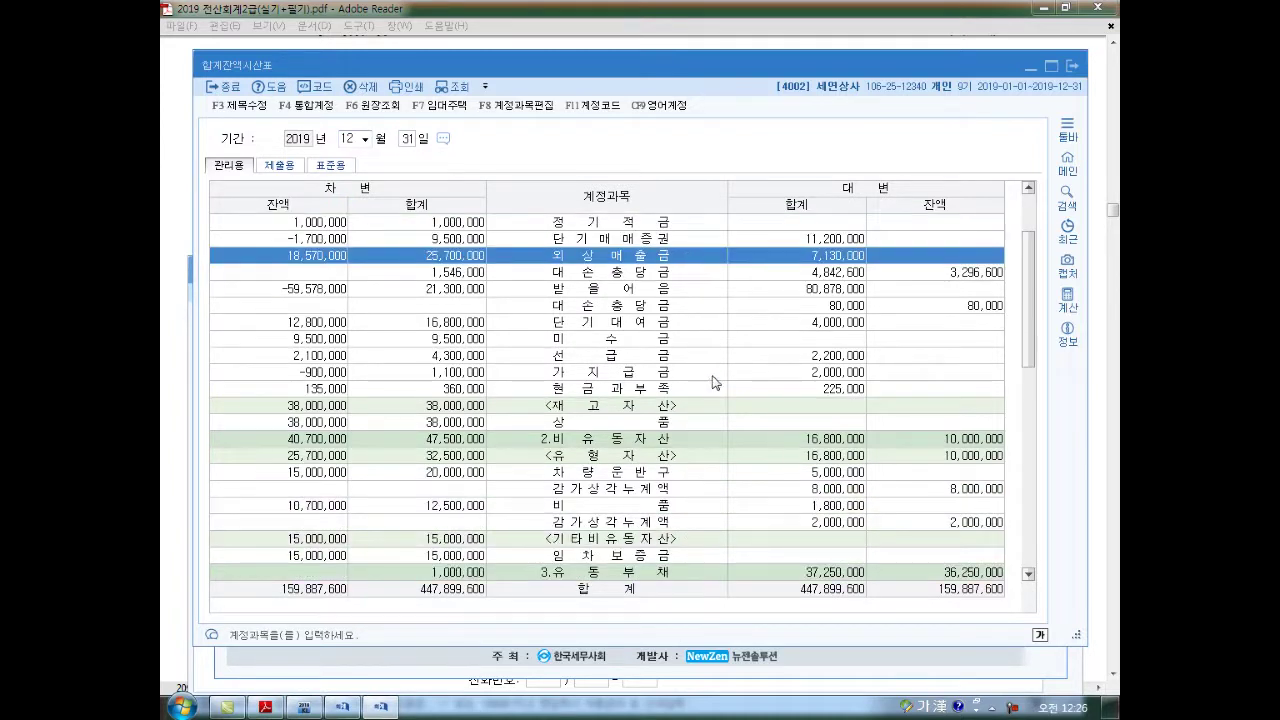
{"action": "mouse_move", "coordinate": [348, 267]}
{"action": "left_mouse_down"}
{"action": "mouse_move", "coordinate": [296, 270]}
{"action": "mouse_move", "coordinate": [298, 246]}
{"action": "mouse_move", "coordinate": [348, 264]}
{"action": "mouse_move", "coordinate": [282, 300]}
{"action": "mouse_move", "coordinate": [315, 281]}
{"action": "mouse_move", "coordinate": [352, 296]}
{"action": "left_mouse_up"}
{"action": "left_click_drag", "start_coordinate": [368, 162], "coordinate": [410, 157]}
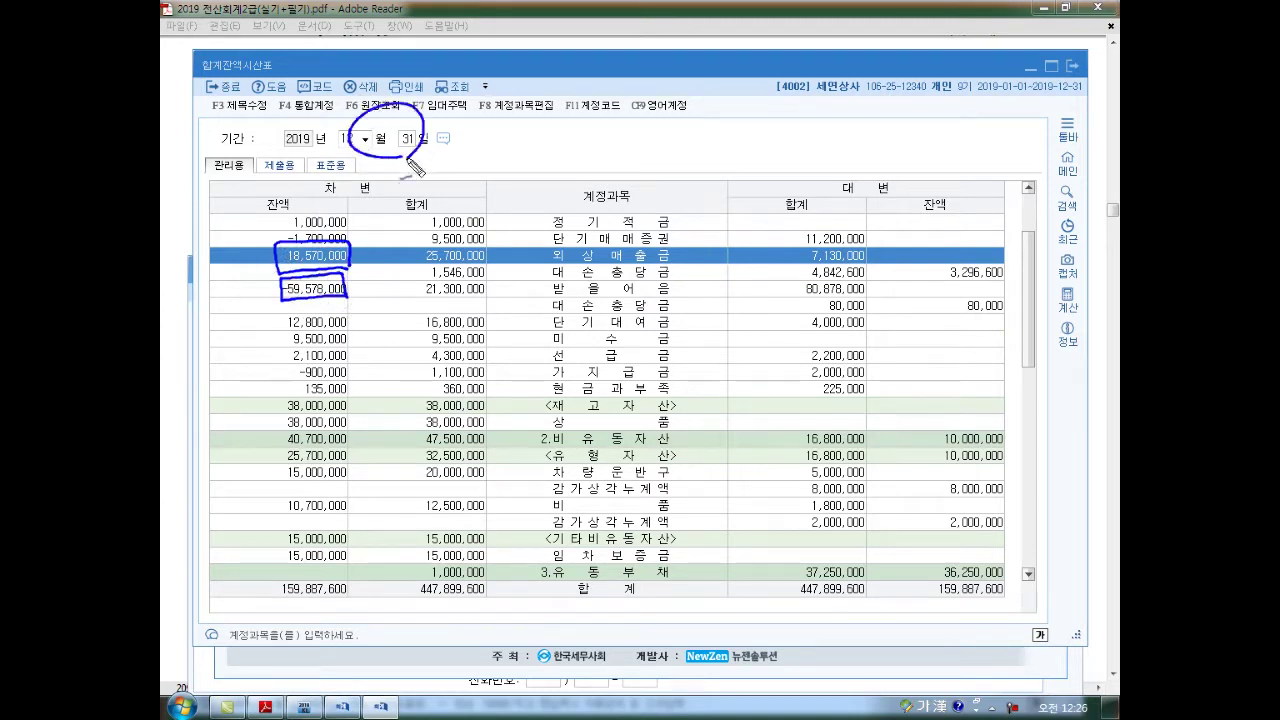
{"action": "left_click_drag", "start_coordinate": [322, 262], "coordinate": [416, 197]}
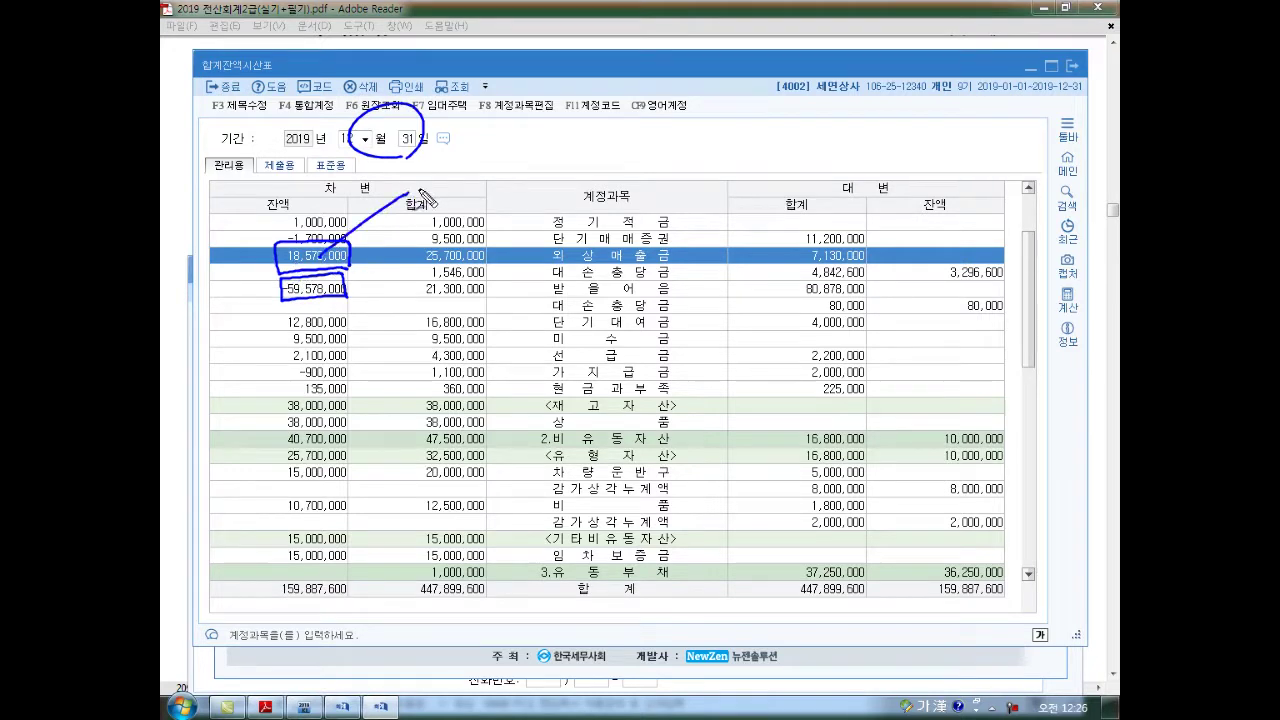
{"action": "mouse_move", "coordinate": [437, 176]}
{"action": "left_mouse_down"}
{"action": "mouse_move", "coordinate": [441, 200]}
{"action": "mouse_move", "coordinate": [460, 180]}
{"action": "mouse_move", "coordinate": [482, 196]}
{"action": "mouse_move", "coordinate": [508, 178]}
{"action": "mouse_move", "coordinate": [572, 172]}
{"action": "left_mouse_up"}
{"action": "mouse_move", "coordinate": [342, 292]}
{"action": "left_mouse_down"}
{"action": "mouse_move", "coordinate": [374, 326]}
{"action": "mouse_move", "coordinate": [420, 302]}
{"action": "mouse_move", "coordinate": [512, 302]}
{"action": "left_mouse_up"}
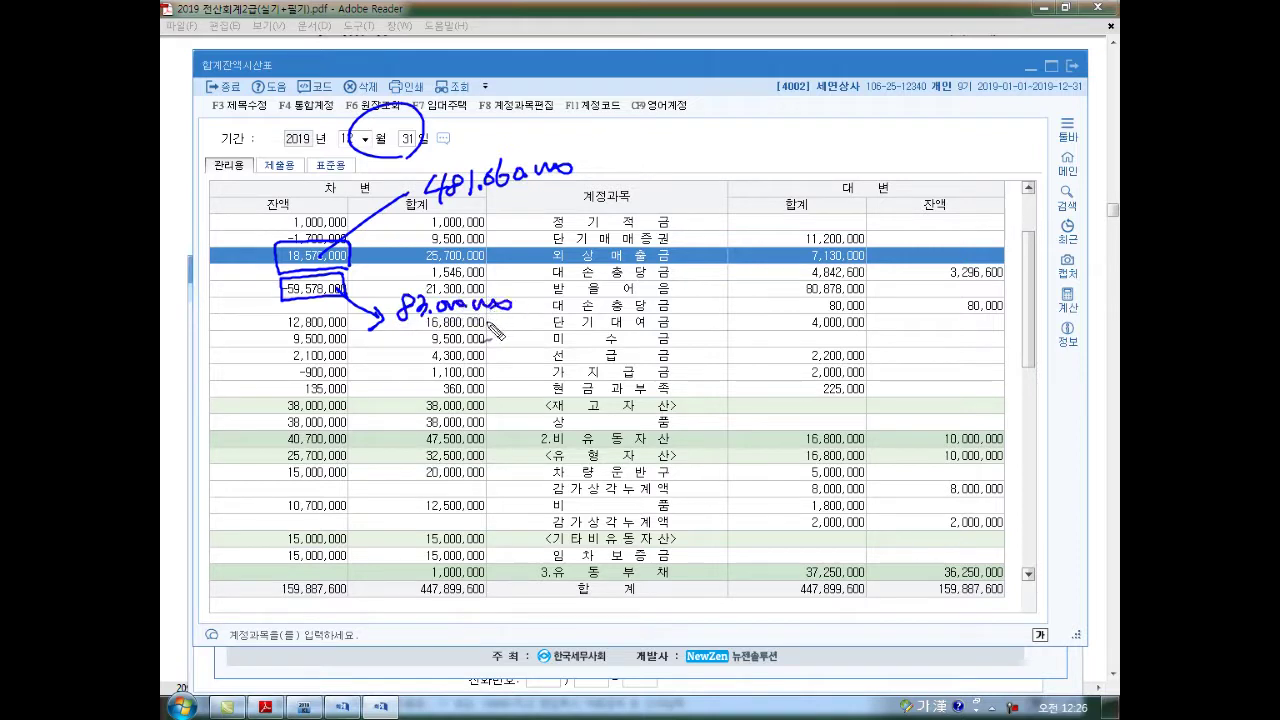
{"action": "mouse_move", "coordinate": [942, 279]}
{"action": "left_mouse_down"}
{"action": "mouse_move", "coordinate": [1010, 262]}
{"action": "mouse_move", "coordinate": [946, 278]}
{"action": "mouse_move", "coordinate": [956, 316]}
{"action": "mouse_move", "coordinate": [1022, 296]}
{"action": "mouse_move", "coordinate": [955, 296]}
{"action": "left_mouse_up"}
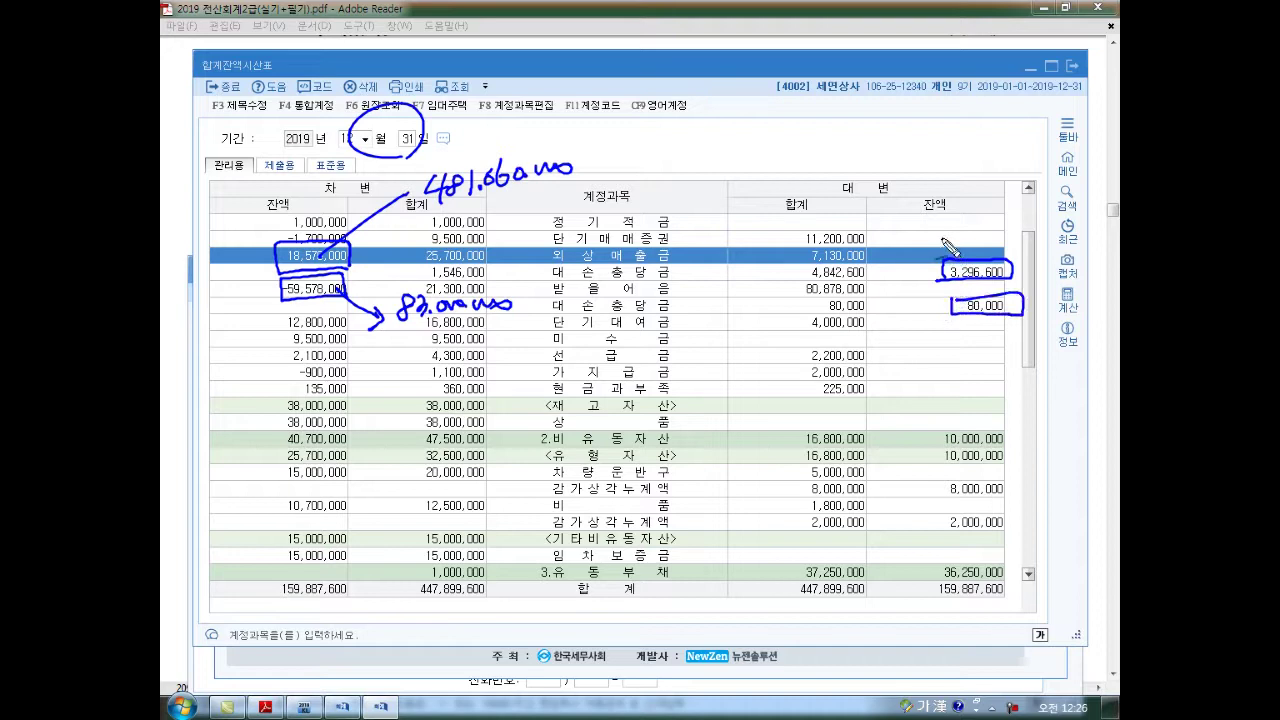
{"action": "left_click_drag", "start_coordinate": [940, 238], "coordinate": [1008, 246]}
{"action": "mouse_move", "coordinate": [934, 324]}
{"action": "left_mouse_down"}
{"action": "mouse_move", "coordinate": [936, 346]}
{"action": "mouse_move", "coordinate": [1006, 336]}
{"action": "left_mouse_up"}
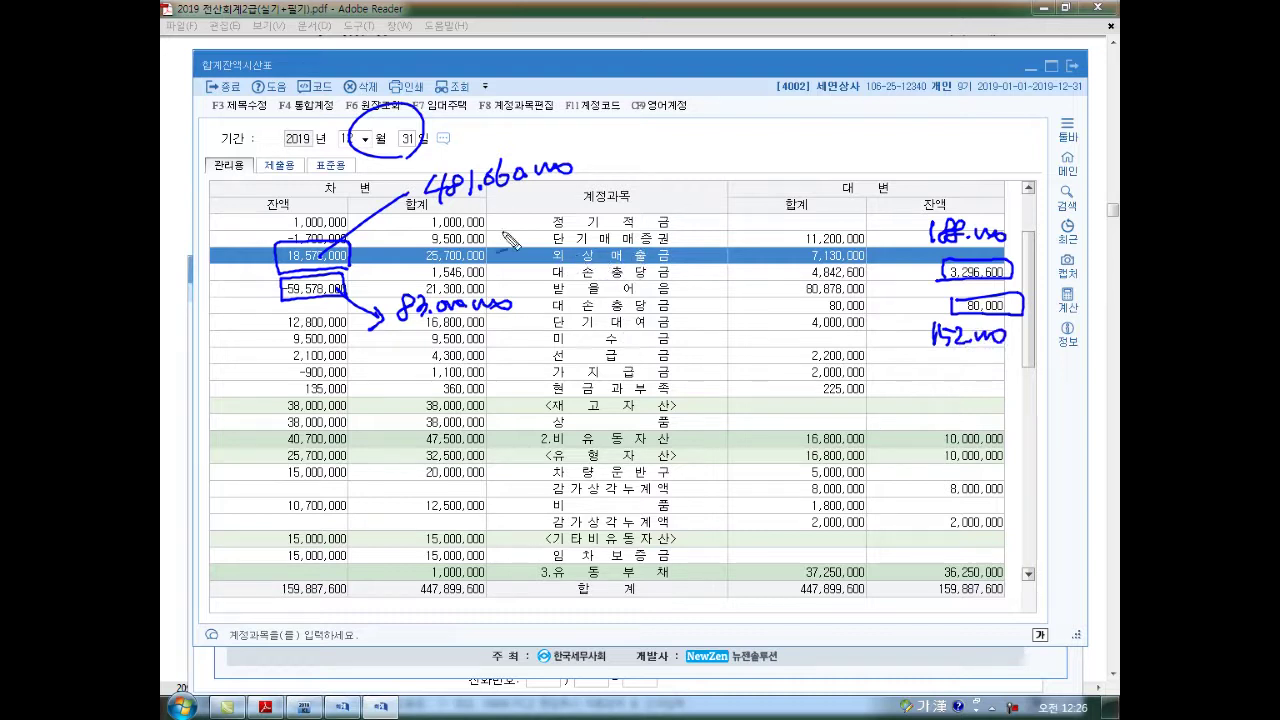
{"action": "left_click_drag", "start_coordinate": [450, 236], "coordinate": [600, 190]}
{"action": "left_click_drag", "start_coordinate": [400, 347], "coordinate": [540, 322]}
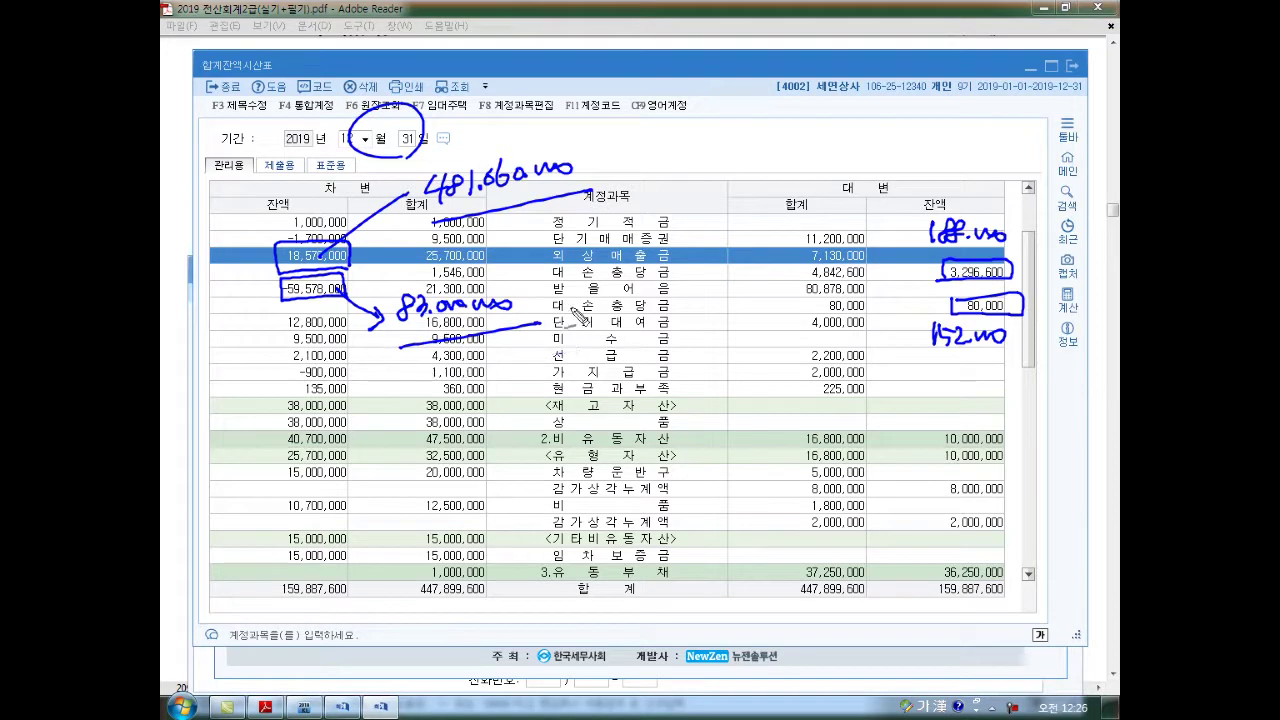
{"action": "left_click_drag", "start_coordinate": [562, 271], "coordinate": [642, 268]}
{"action": "left_click_drag", "start_coordinate": [562, 304], "coordinate": [655, 300]}
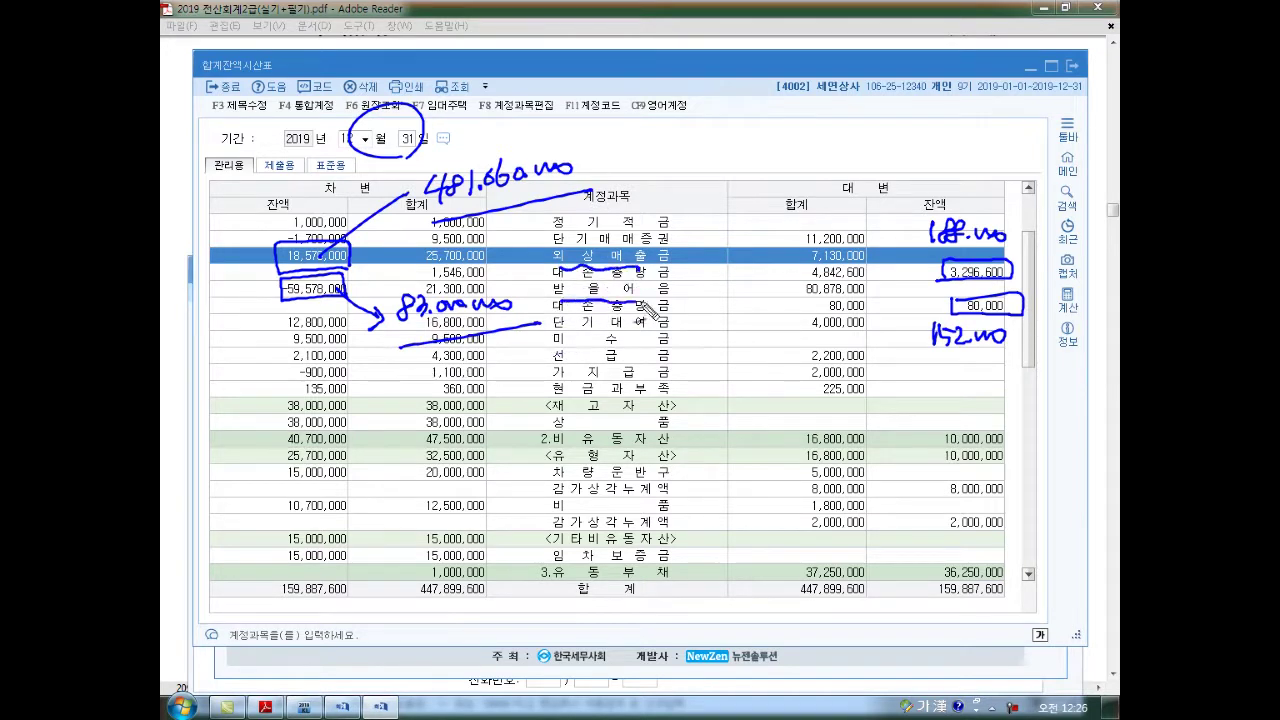
{"action": "mouse_move", "coordinate": [538, 206]}
{"action": "left_mouse_down"}
{"action": "mouse_move", "coordinate": [420, 176]}
{"action": "mouse_move", "coordinate": [640, 157]}
{"action": "left_mouse_up"}
{"action": "mouse_move", "coordinate": [653, 124]}
{"action": "left_mouse_down"}
{"action": "mouse_move", "coordinate": [650, 150]}
{"action": "mouse_move", "coordinate": [642, 142]}
{"action": "left_mouse_up"}
{"action": "left_click_drag", "start_coordinate": [657, 153], "coordinate": [716, 151]}
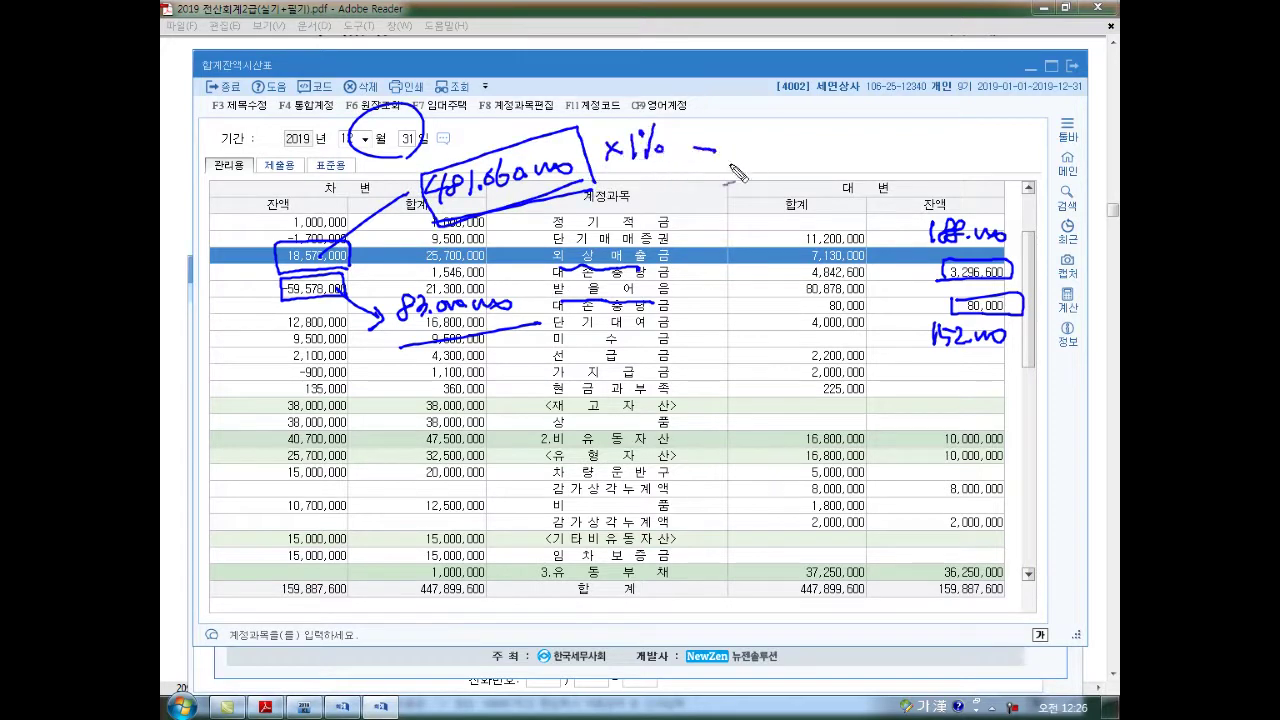
{"action": "left_click_drag", "start_coordinate": [986, 262], "coordinate": [991, 256]}
{"action": "left_click_drag", "start_coordinate": [830, 158], "coordinate": [866, 157]}
{"action": "mouse_move", "coordinate": [830, 168]}
{"action": "left_mouse_down"}
{"action": "mouse_move", "coordinate": [870, 166]}
{"action": "mouse_move", "coordinate": [900, 134]}
{"action": "left_mouse_up"}
{"action": "mouse_move", "coordinate": [545, 318]}
{"action": "left_mouse_down"}
{"action": "mouse_move", "coordinate": [405, 286]}
{"action": "mouse_move", "coordinate": [530, 318]}
{"action": "left_mouse_up"}
{"action": "mouse_move", "coordinate": [536, 288]}
{"action": "left_mouse_down"}
{"action": "mouse_move", "coordinate": [556, 314]}
{"action": "mouse_move", "coordinate": [538, 314]}
{"action": "mouse_move", "coordinate": [614, 302]}
{"action": "left_mouse_up"}
{"action": "left_click_drag", "start_coordinate": [884, 338], "coordinate": [912, 339]}
{"action": "left_click_drag", "start_coordinate": [882, 379], "coordinate": [898, 388]}
{"action": "left_click_drag", "start_coordinate": [893, 405], "coordinate": [914, 401]}
{"action": "mouse_move", "coordinate": [950, 358]}
{"action": "left_mouse_down"}
{"action": "mouse_move", "coordinate": [918, 402]}
{"action": "mouse_move", "coordinate": [962, 417]}
{"action": "mouse_move", "coordinate": [928, 402]}
{"action": "mouse_move", "coordinate": [964, 406]}
{"action": "left_mouse_up"}
{"action": "left_click", "coordinate": [986, 402]}
{"action": "mouse_move", "coordinate": [890, 140]}
{"action": "left_mouse_down"}
{"action": "mouse_move", "coordinate": [906, 158]}
{"action": "mouse_move", "coordinate": [980, 160]}
{"action": "left_mouse_up"}
{"action": "left_click", "coordinate": [988, 160]}
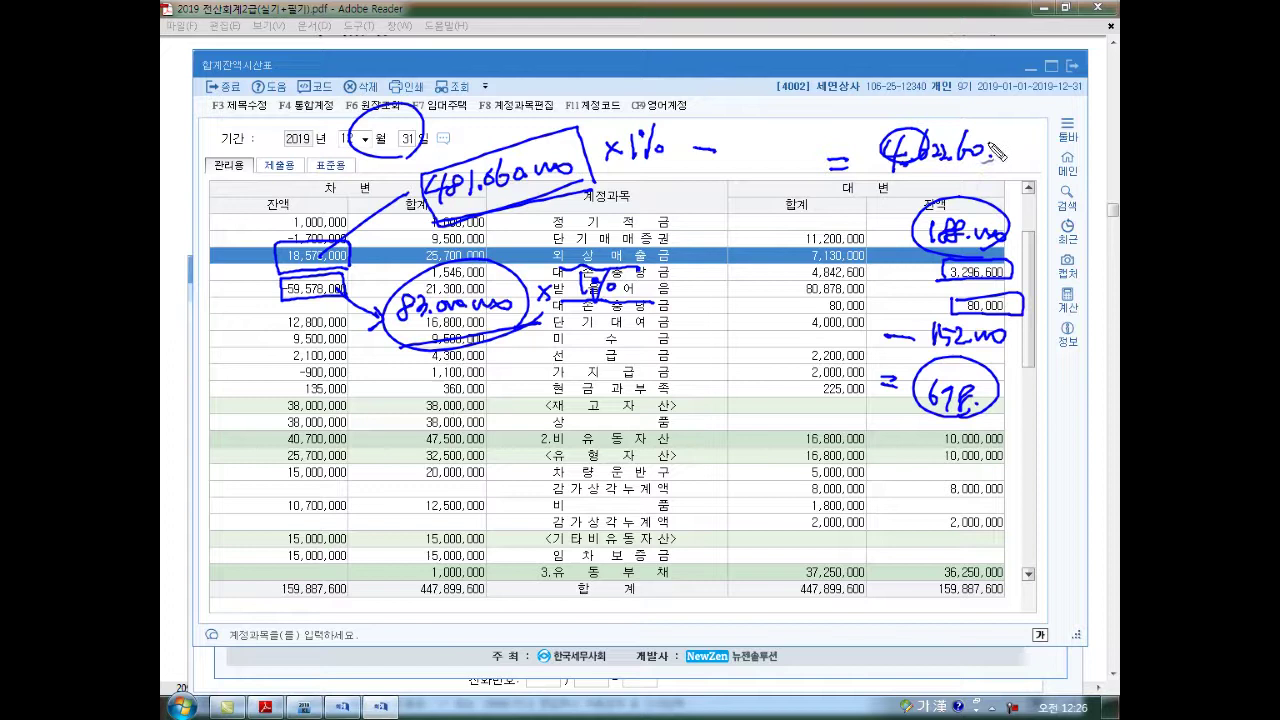
{"action": "key", "text": "Escape"}
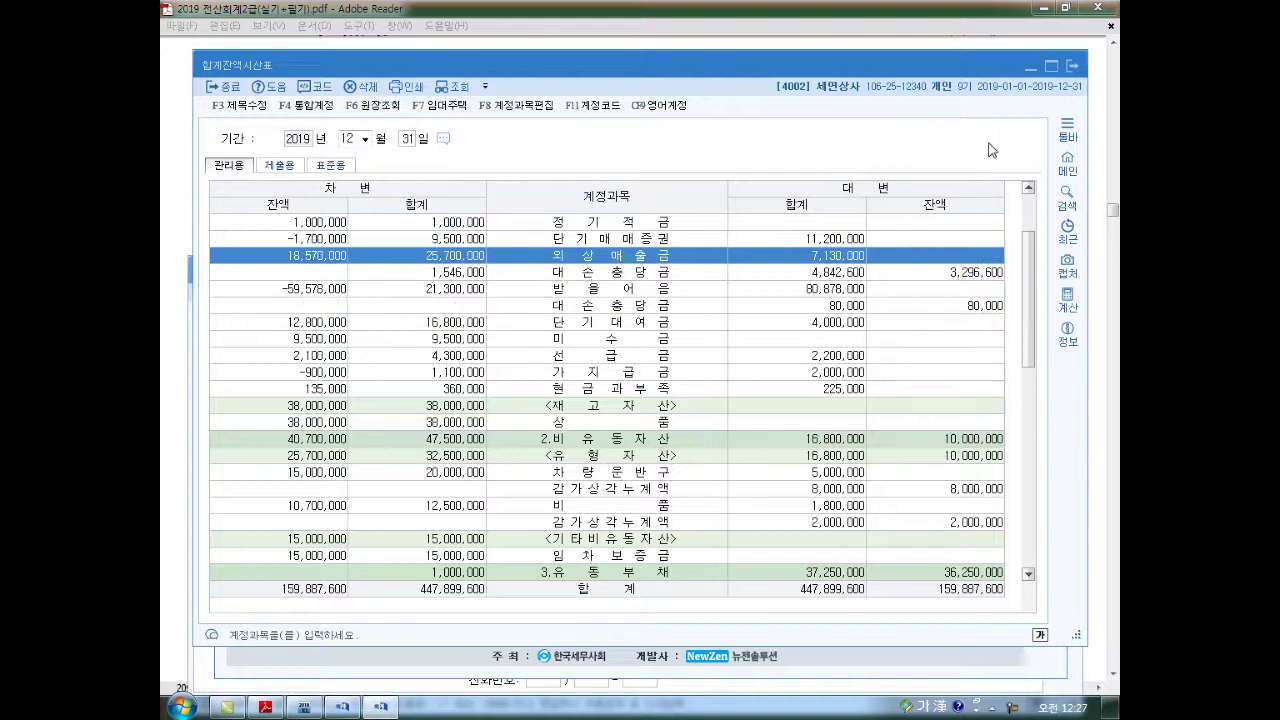
Close the trial balance, return to general voucher input, and review the accounts and amounts of the December 31 allowance entry.
{"action": "left_click", "coordinate": [1071, 65]}
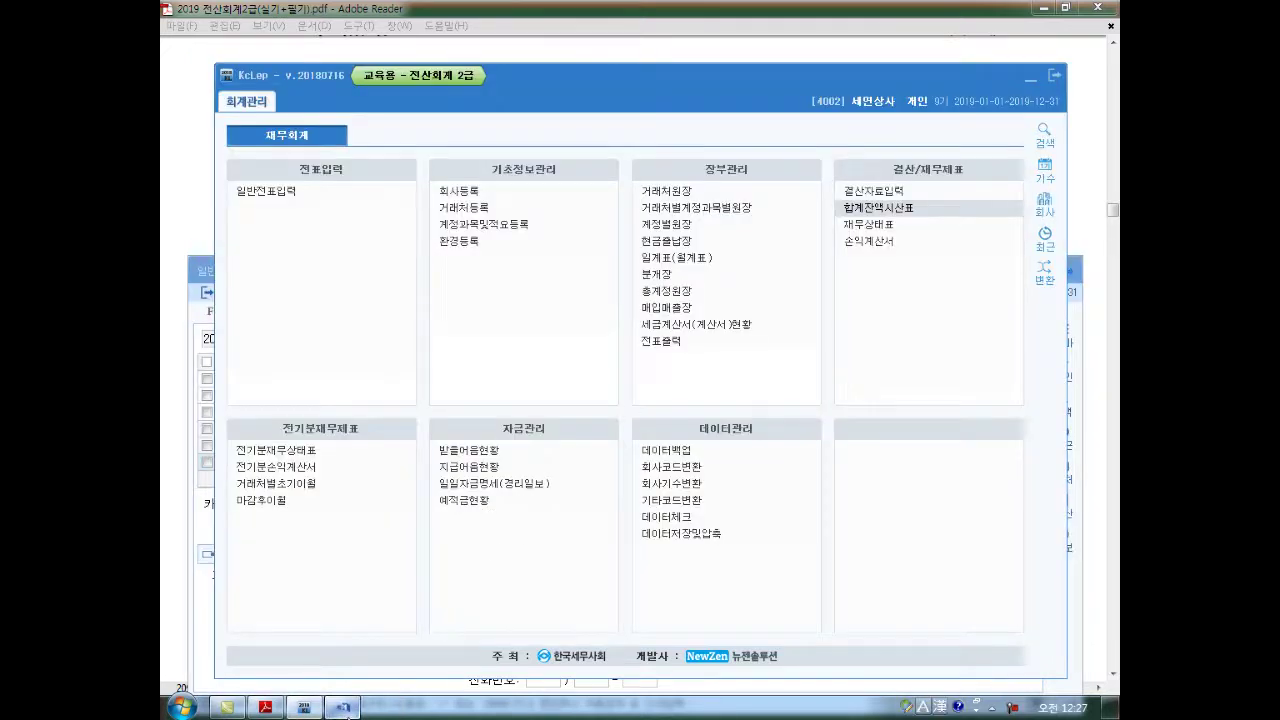
{"action": "left_click", "coordinate": [341, 707]}
{"action": "key", "text": "Up"}
{"action": "key", "text": "Up"}
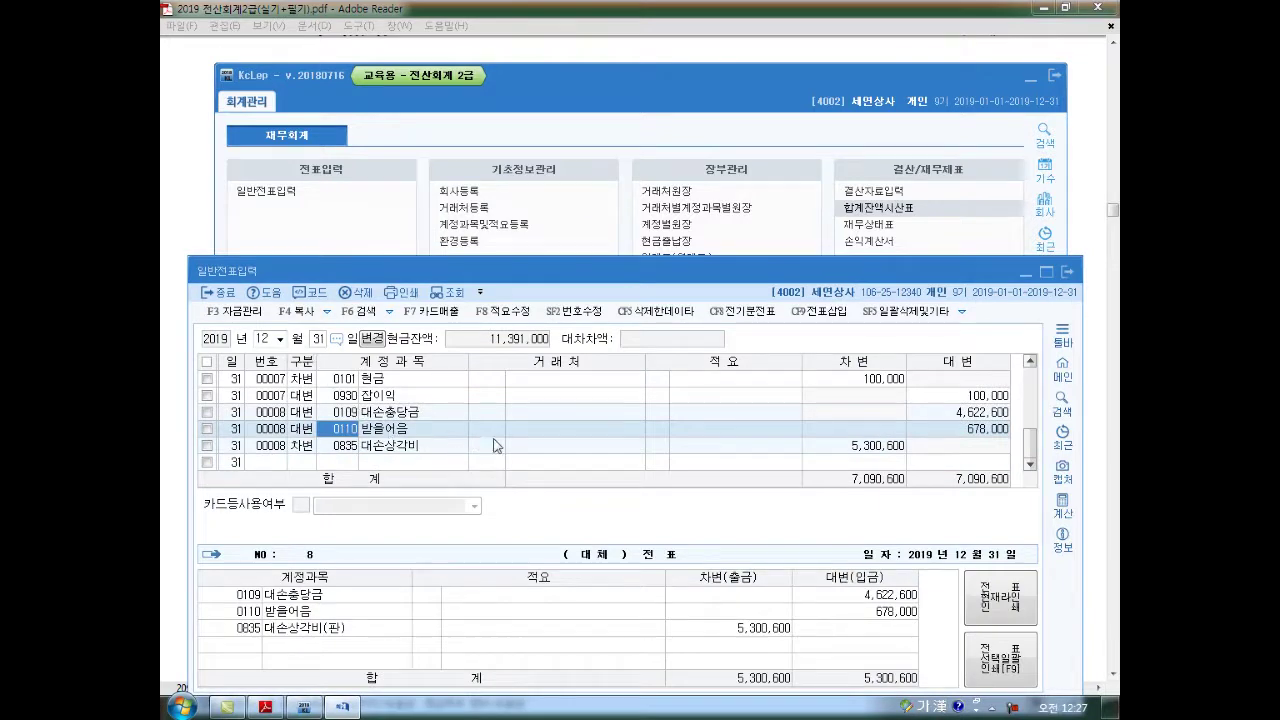
{"action": "left_click", "coordinate": [420, 465]}
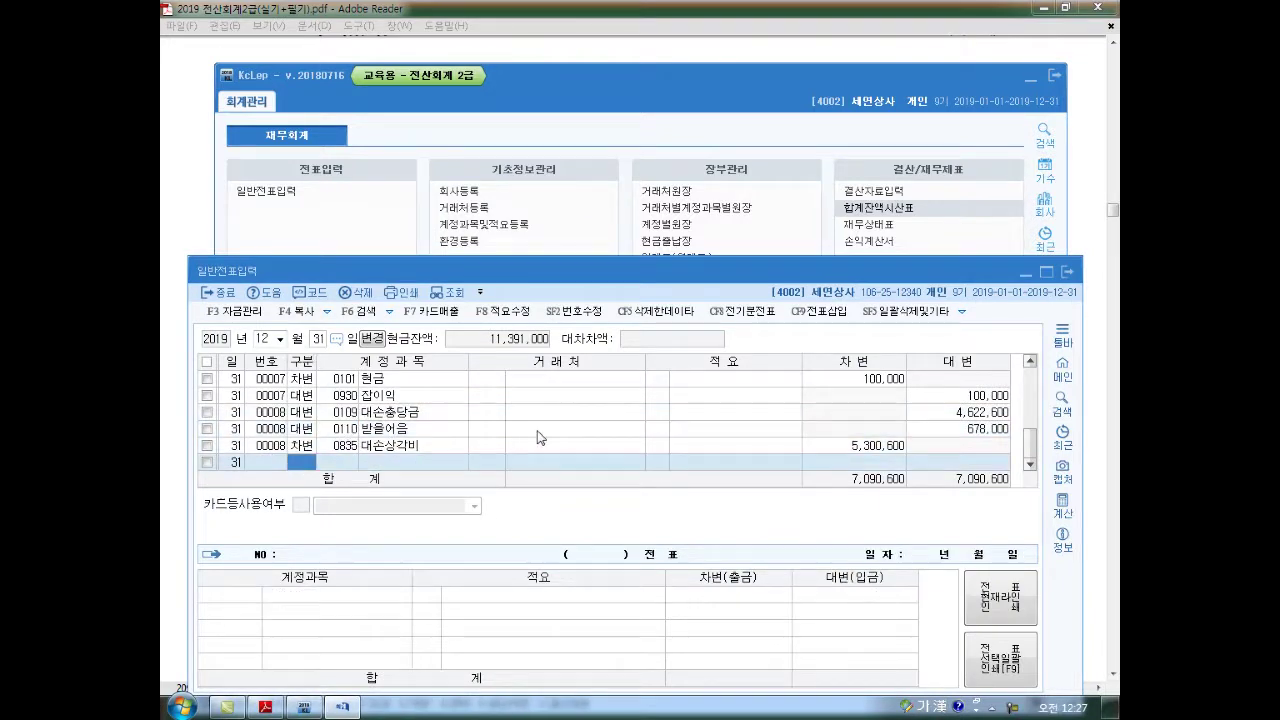
{"action": "scroll", "coordinate": [634, 443], "scroll_direction": "up", "scroll_amount": 2}
{"action": "scroll", "coordinate": [631, 443], "scroll_direction": "down", "scroll_amount": 2}
{"action": "left_click", "coordinate": [969, 416]}
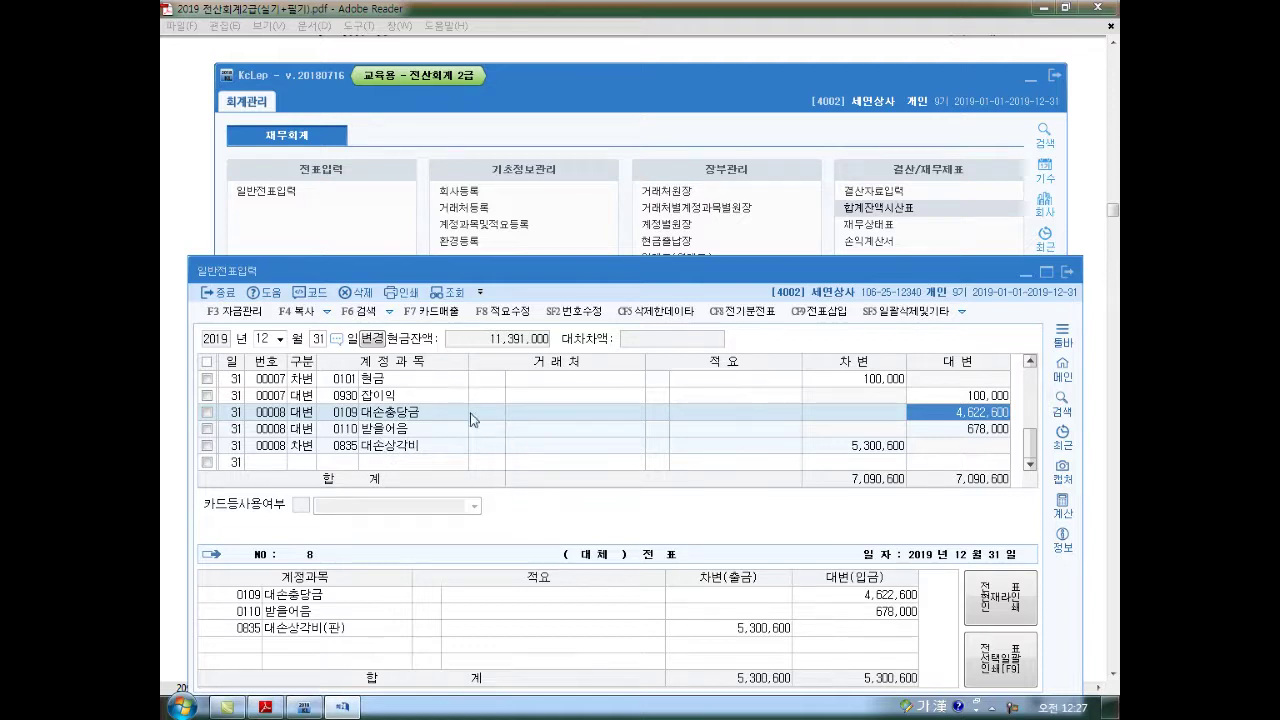
{"action": "left_click", "coordinate": [445, 453]}
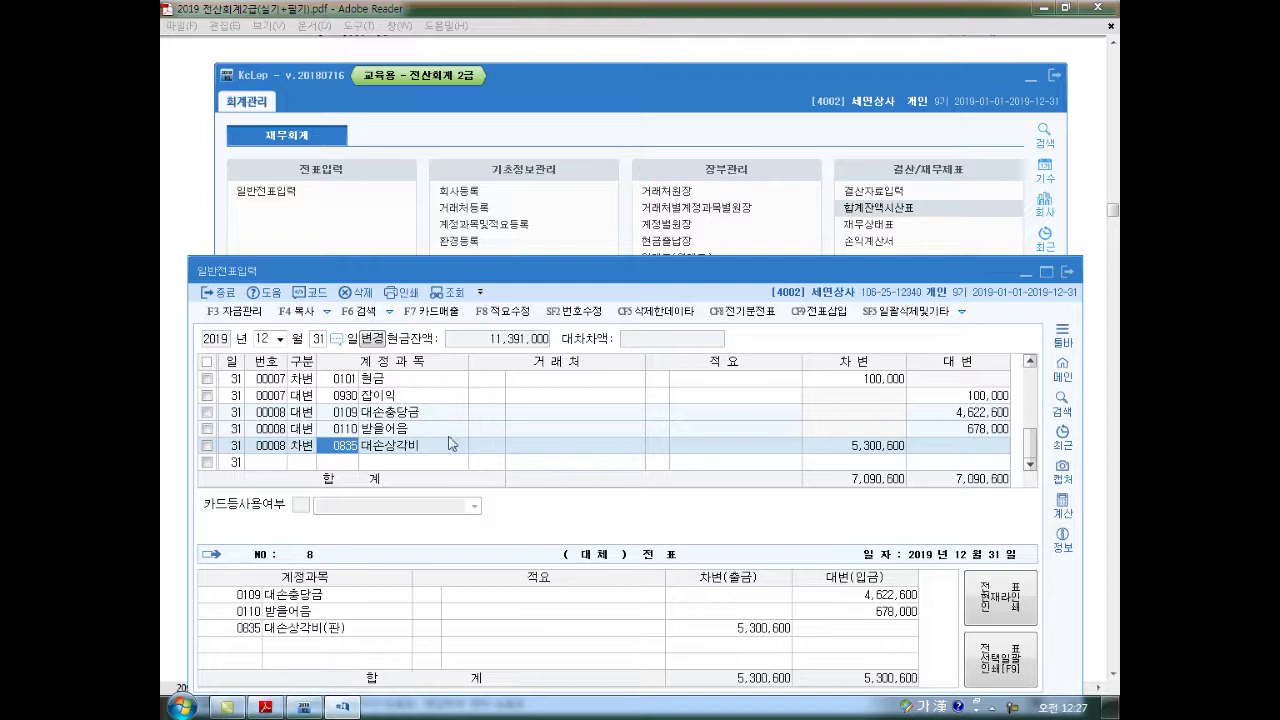
{"action": "left_click", "coordinate": [348, 413]}
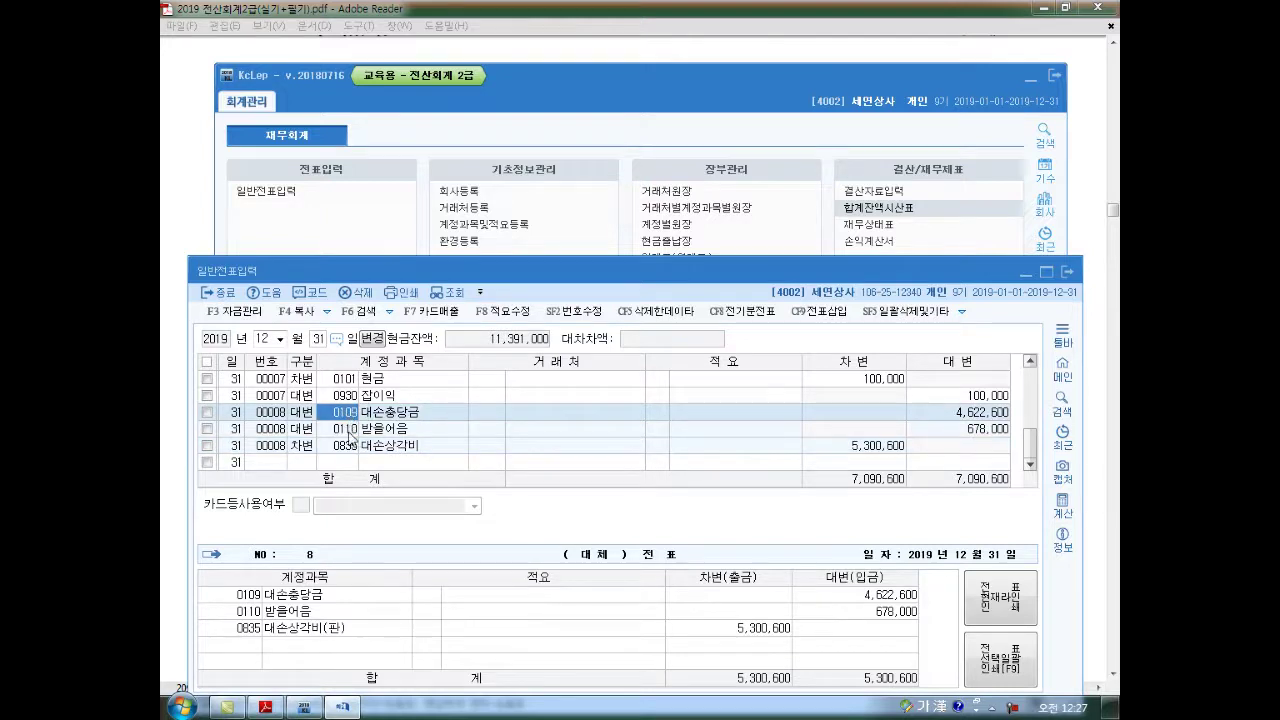
Change the account of the 678,000 credit line to 대손충당금 (0111).
{"action": "left_click", "coordinate": [349, 430]}
{"action": "type", "text": "0111"}
{"action": "key", "text": "Return"}
{"action": "key", "text": "Up"}
{"action": "key", "text": "Return"}
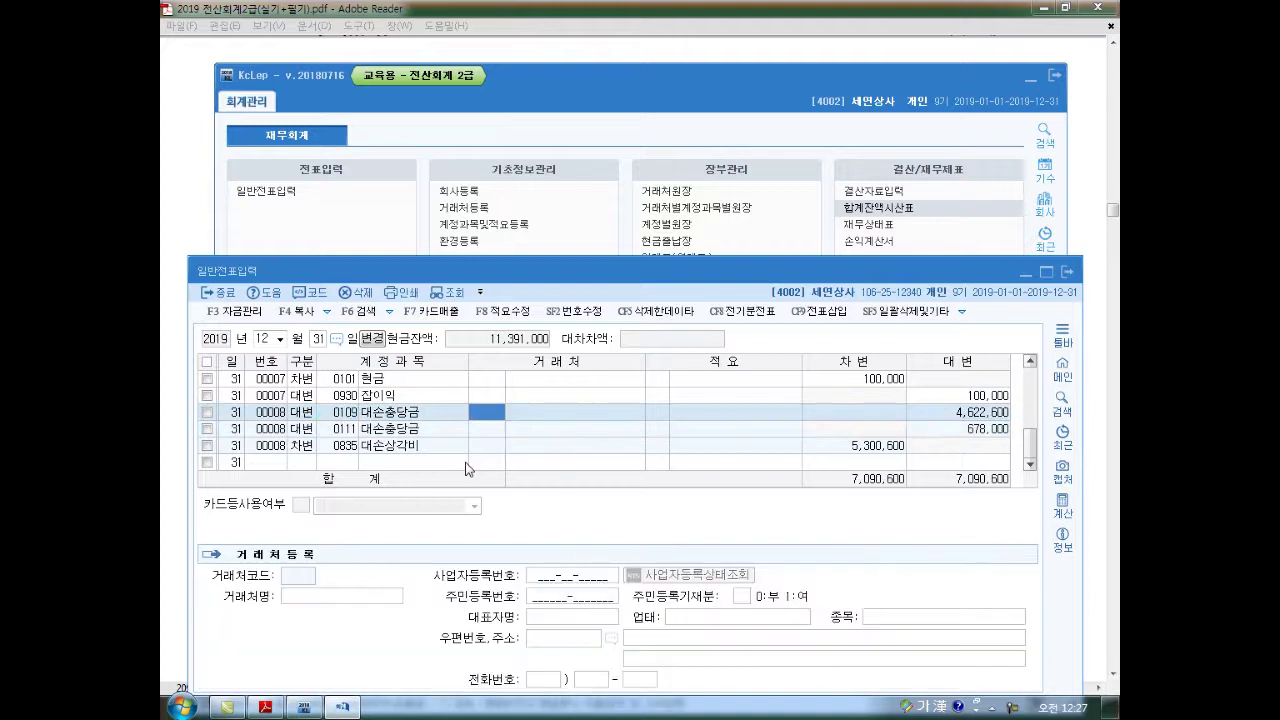
{"action": "key", "text": "Left"}
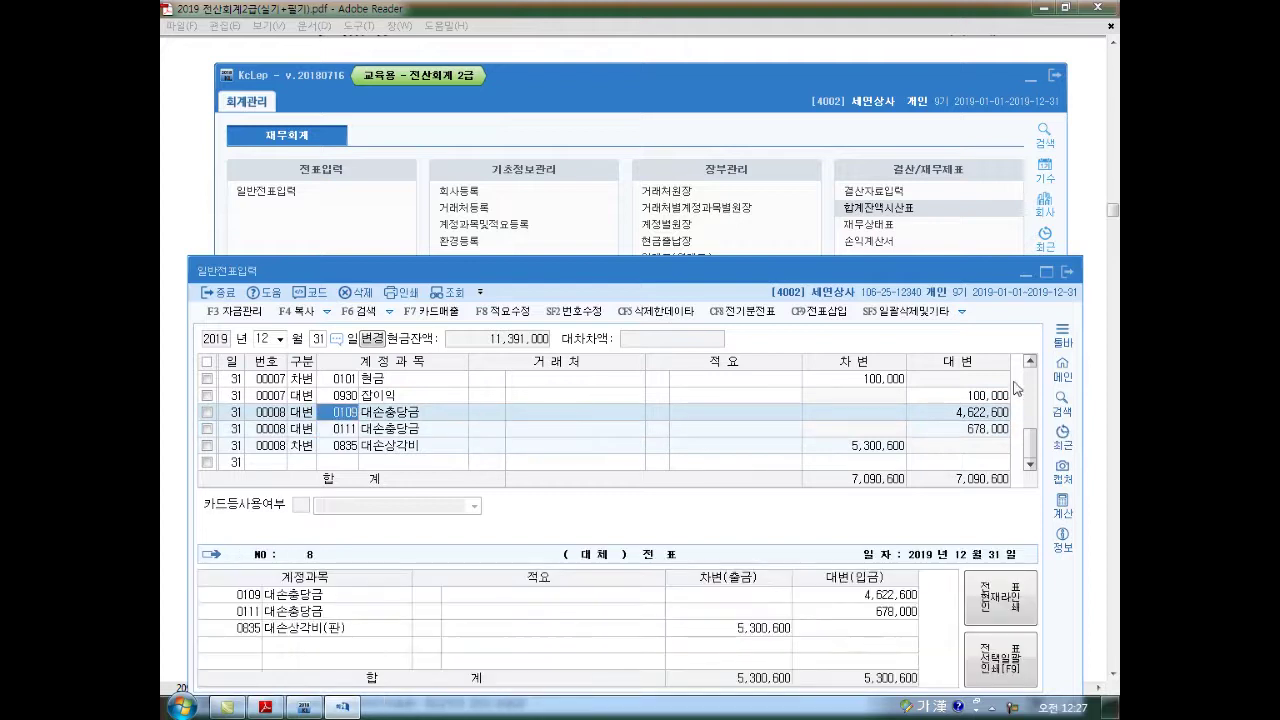
Check both 대손충당금 credit amounts and the 대손상각비 account code, and return to the blank December 31 line.
{"action": "left_click", "coordinate": [993, 418]}
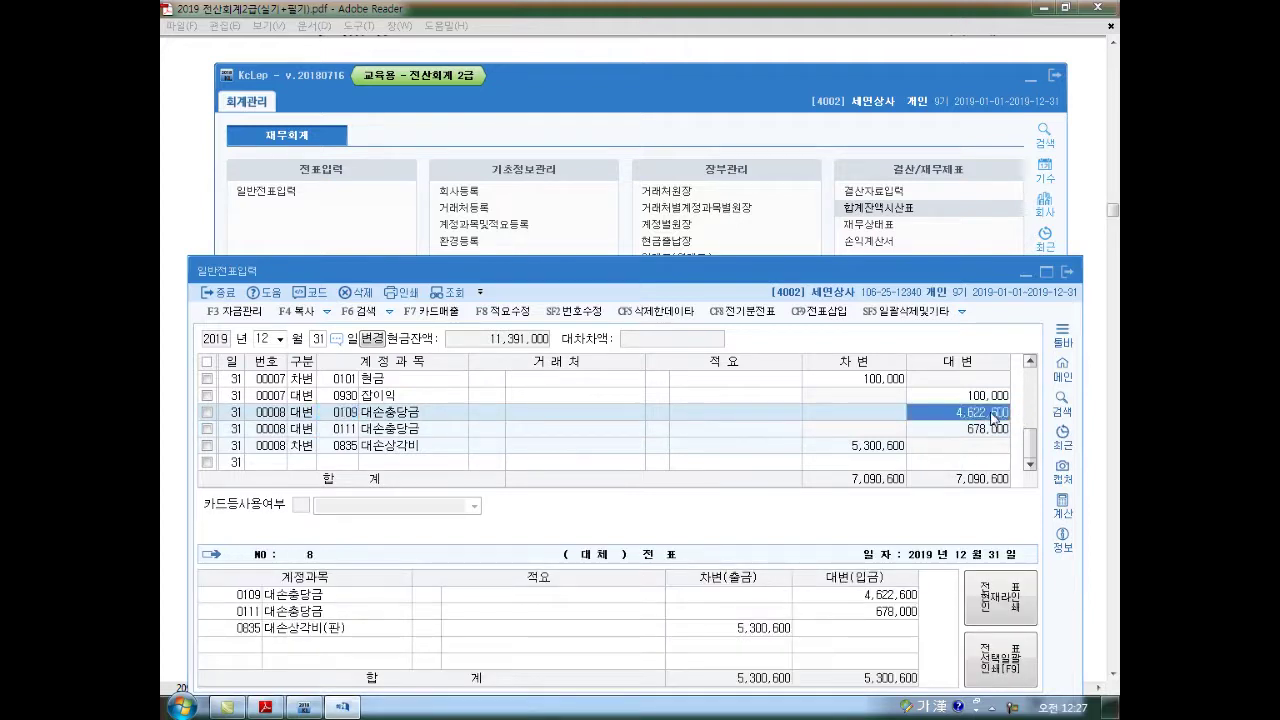
{"action": "left_click", "coordinate": [987, 432]}
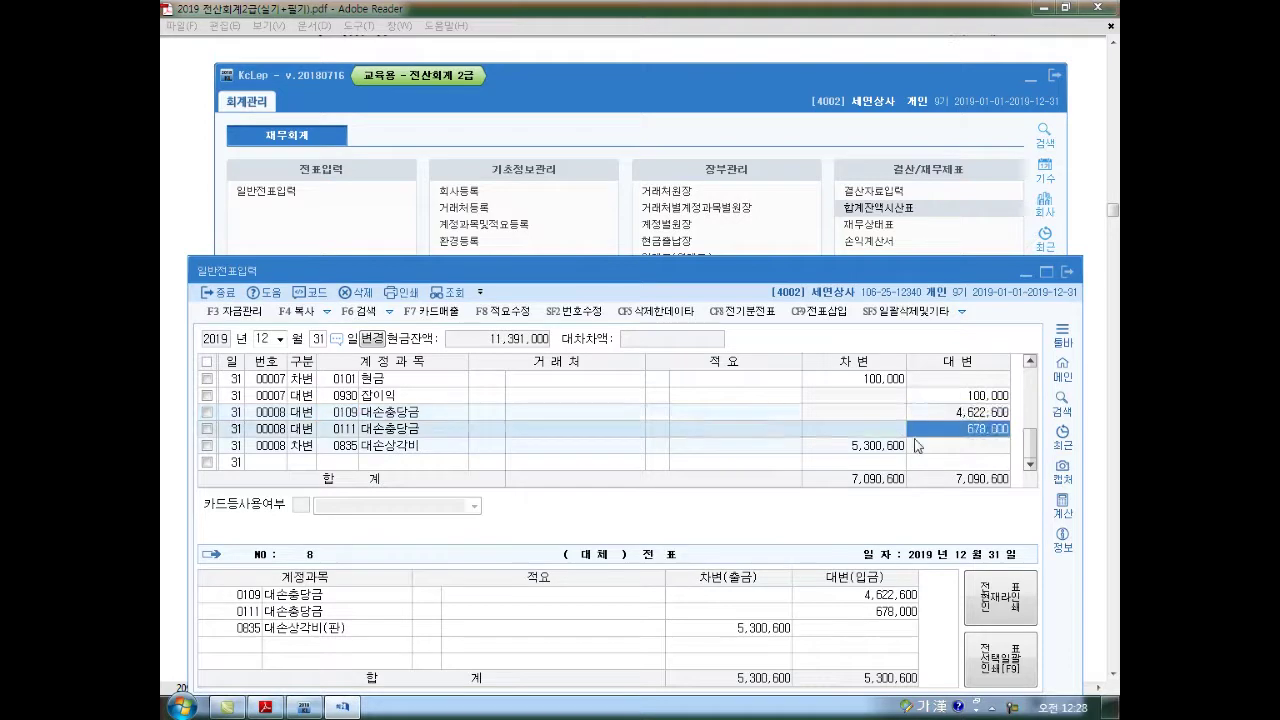
{"action": "left_click", "coordinate": [345, 445]}
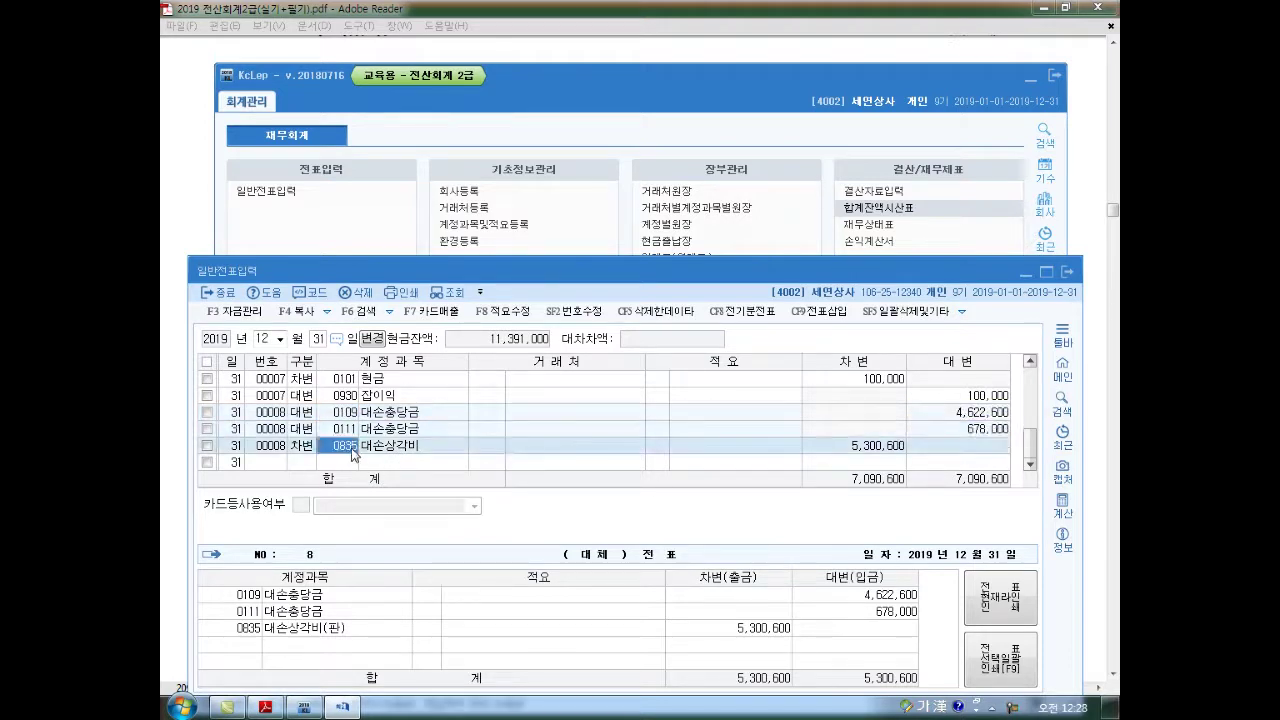
{"action": "left_click", "coordinate": [455, 463]}
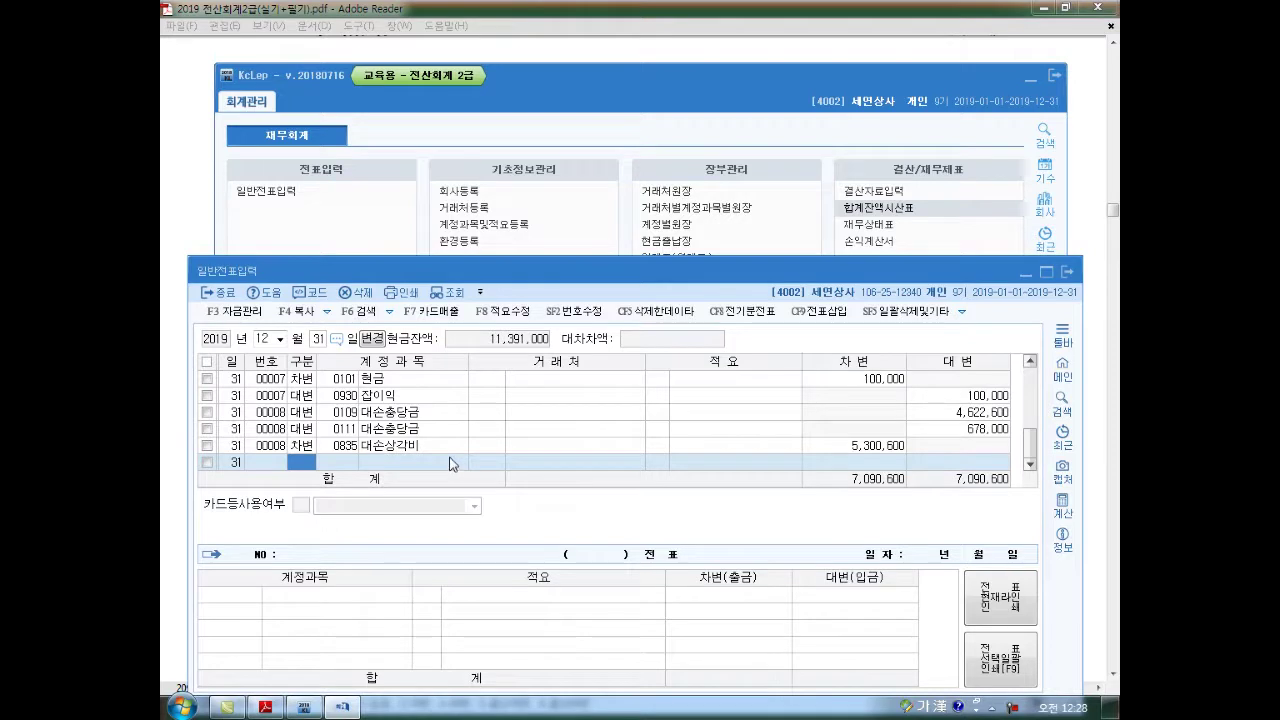
Switch to the PDF in Adobe Reader, review the year-end allowance terms of question 07, and return to general voucher input in KcLep.
{"action": "left_click", "coordinate": [303, 707]}
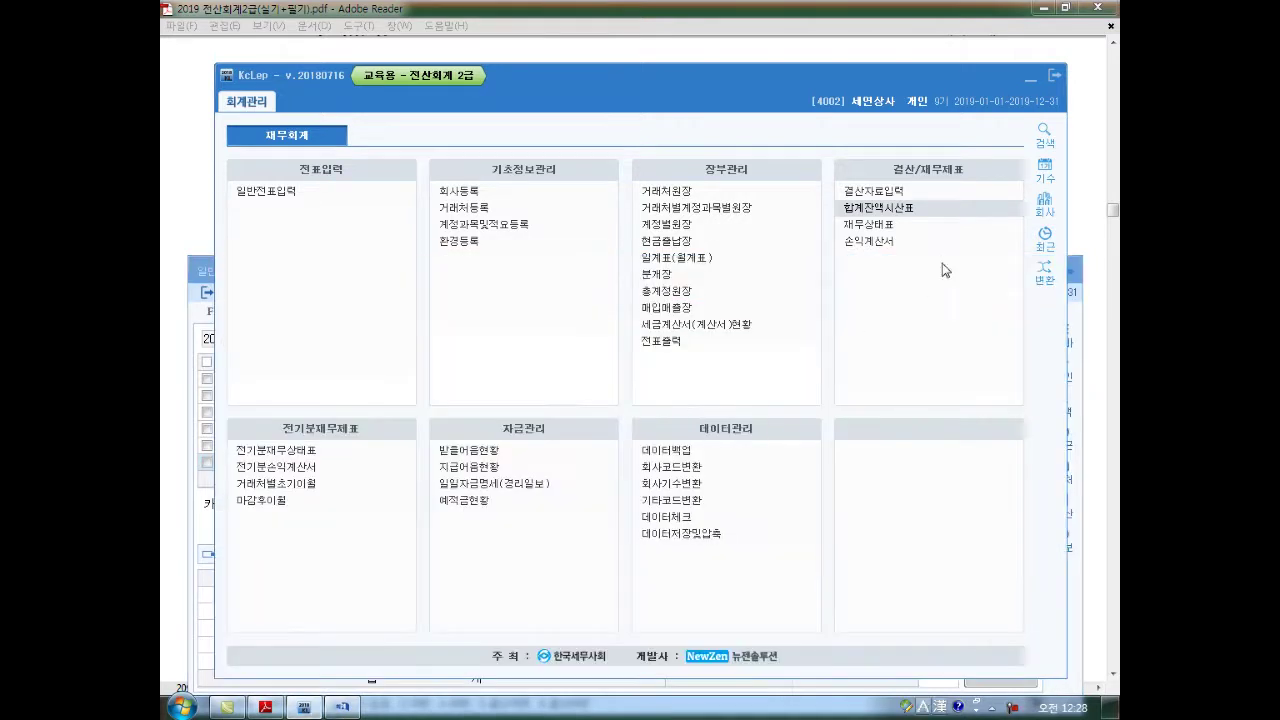
{"action": "left_click", "coordinate": [207, 597]}
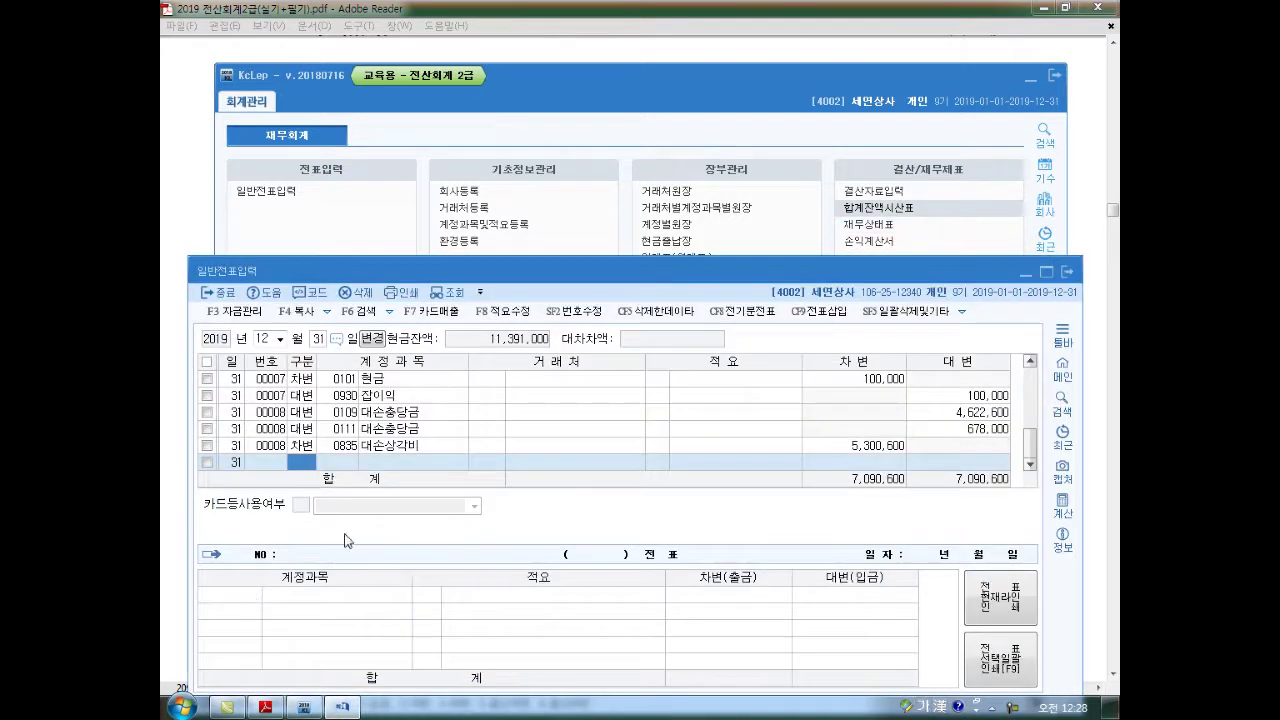
{"action": "left_click", "coordinate": [267, 709]}
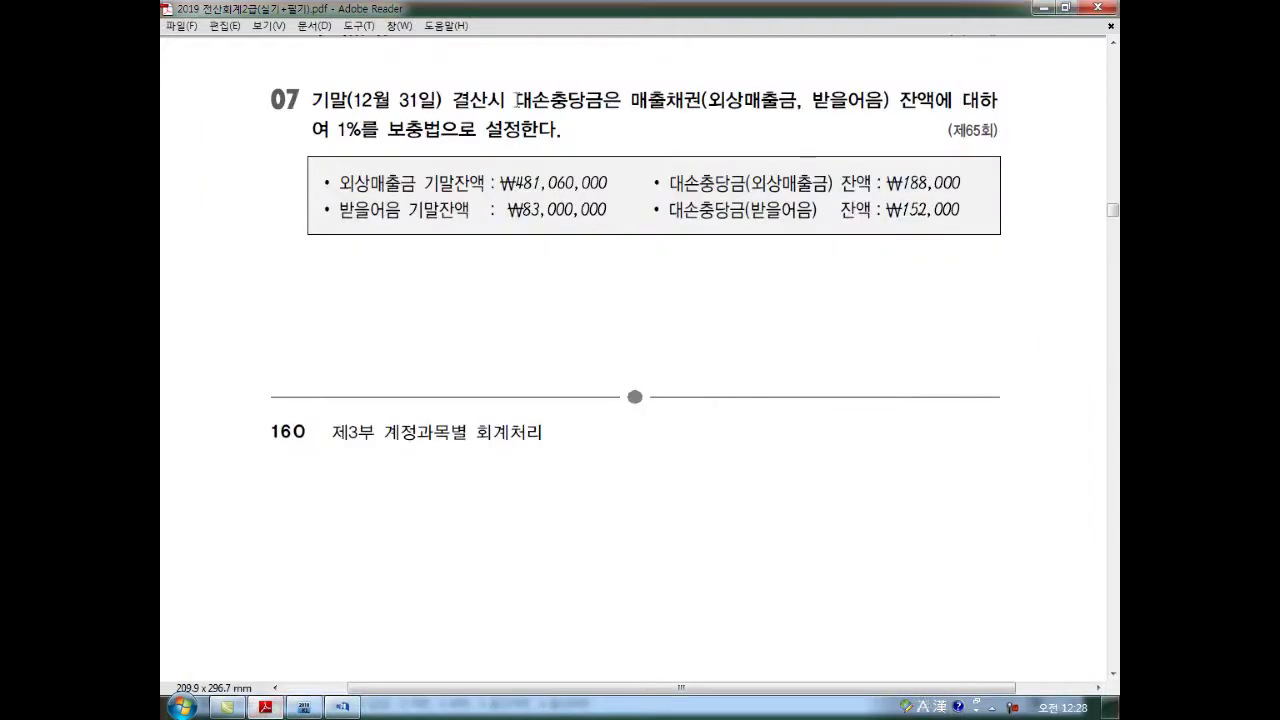
{"action": "left_click", "coordinate": [345, 708]}
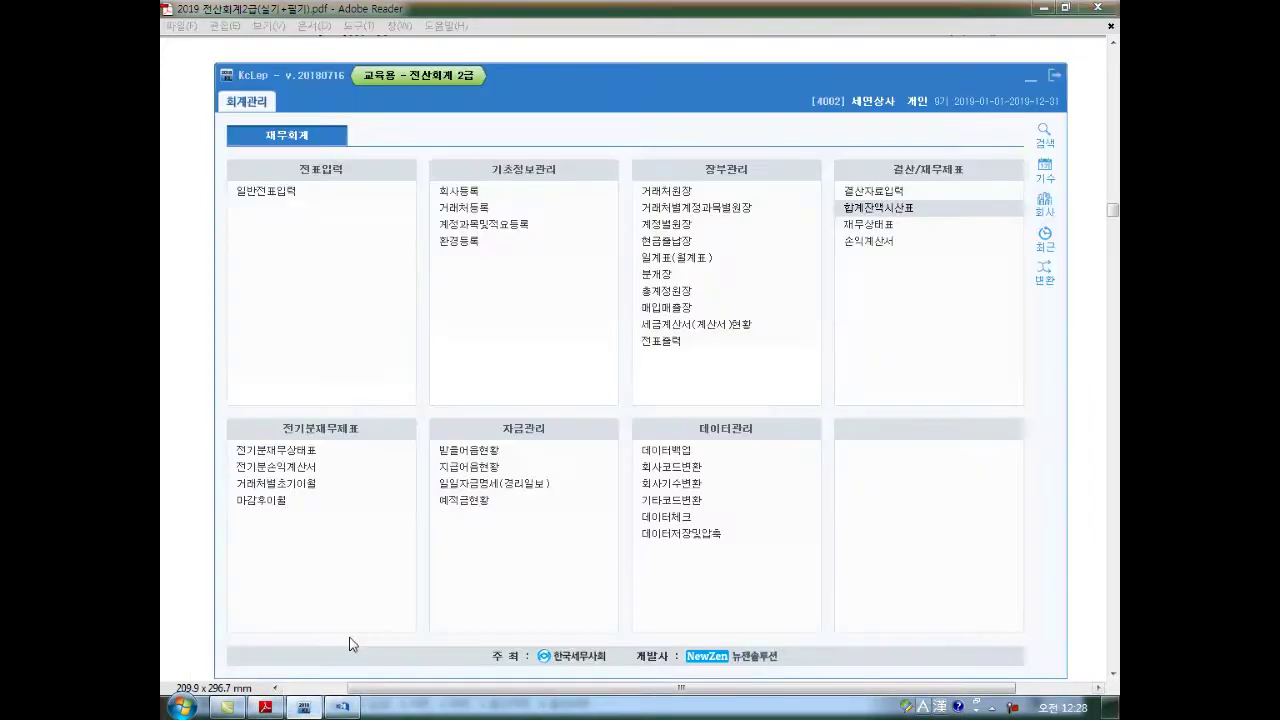
{"action": "left_click", "coordinate": [345, 708]}
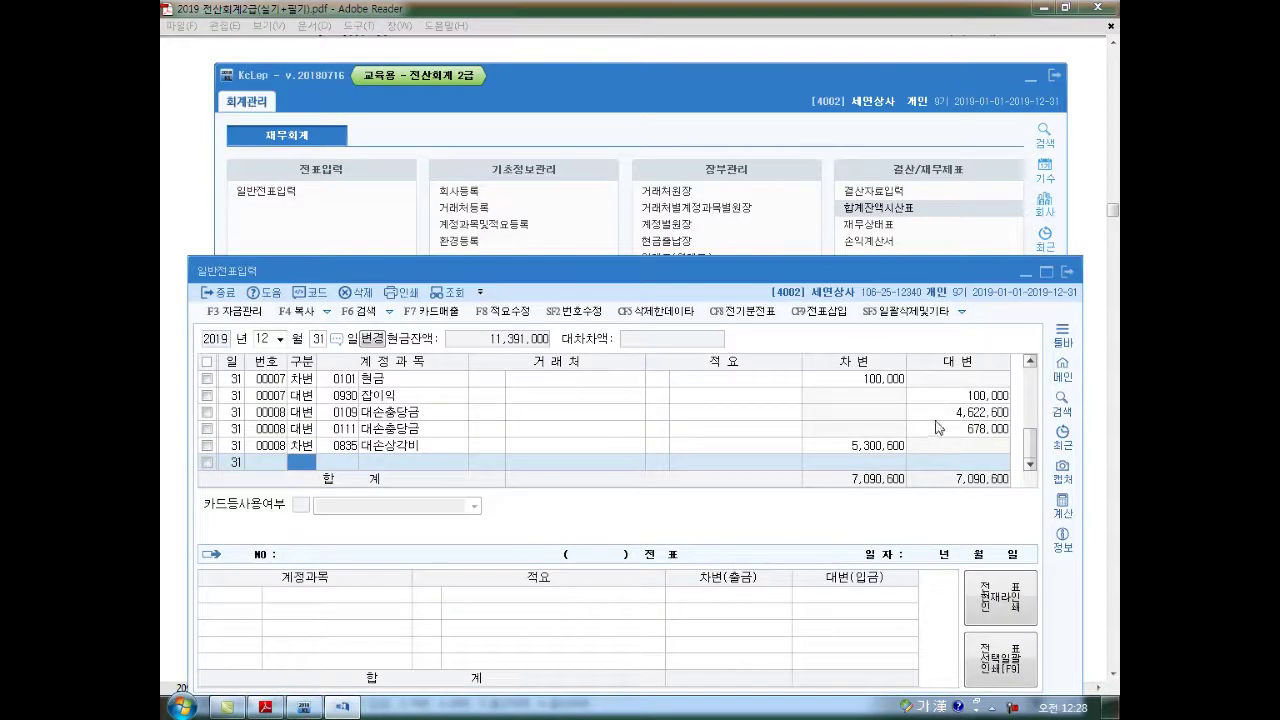
Check the two 대손충당금 credit amounts and the 대손상각비 debit amount in the December 31 allowance entry.
{"action": "left_click", "coordinate": [980, 412]}
{"action": "left_click", "coordinate": [967, 430]}
{"action": "left_click", "coordinate": [873, 446]}
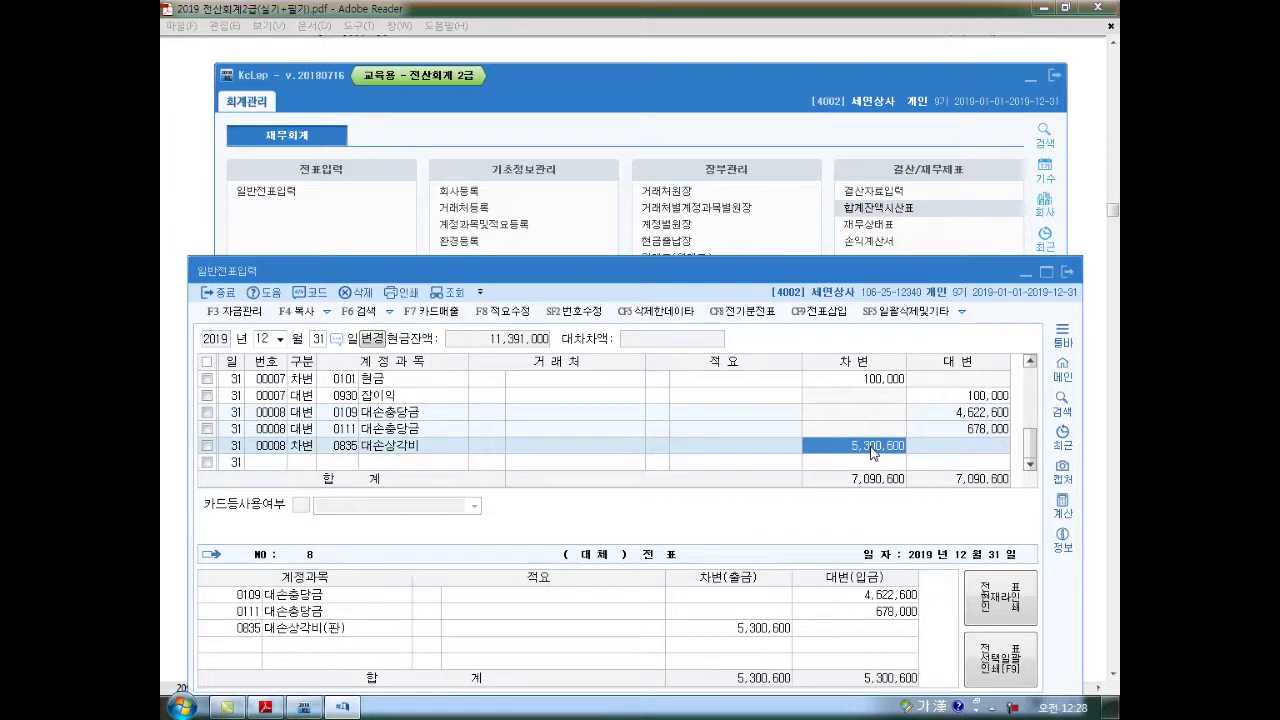